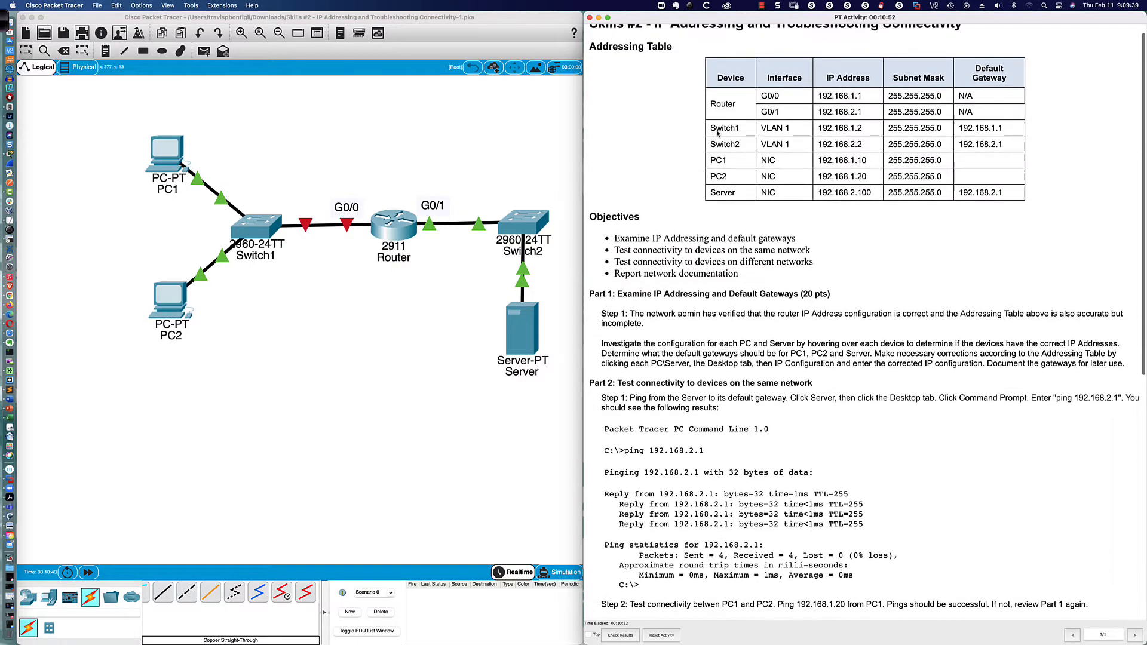
- Read through the activity instructions, from the Addressing Table through the connectivity tests to the network documentation tasks in Part 4
scroll(718, 131, "down", 1)
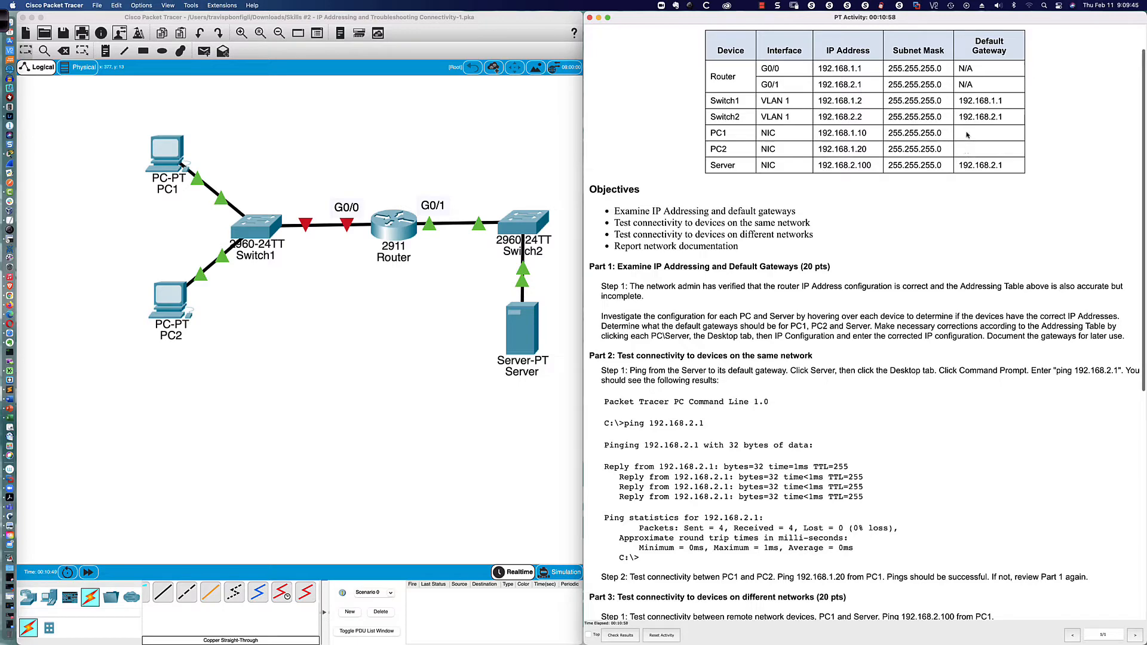
scroll(644, 198, "down", 3)
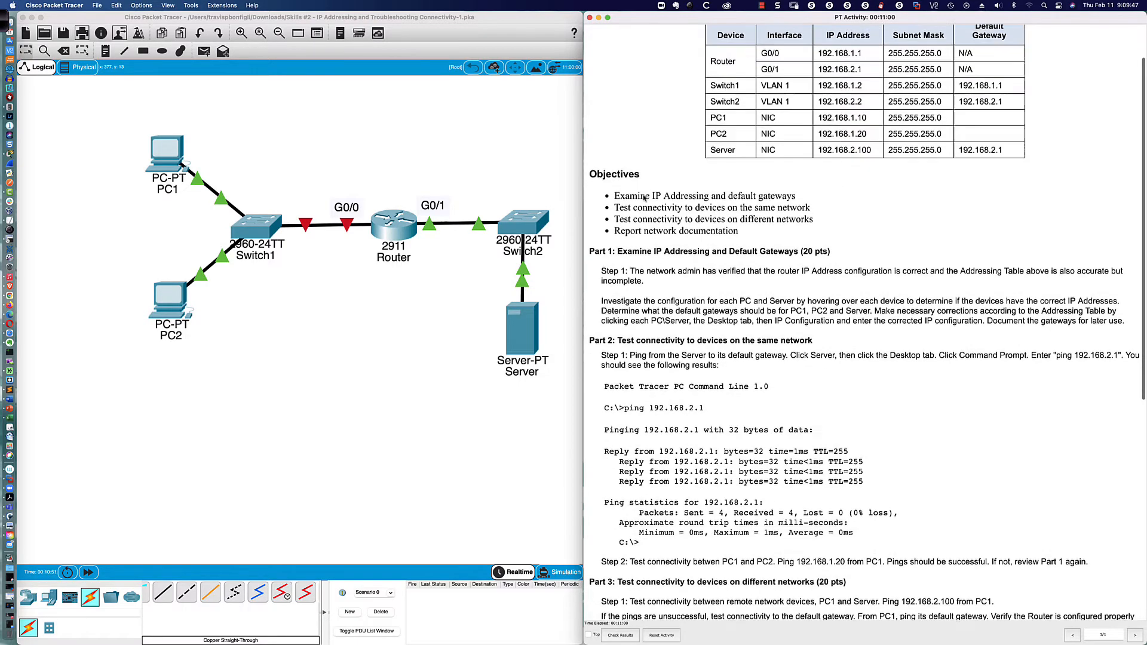
scroll(644, 199, "down", 4)
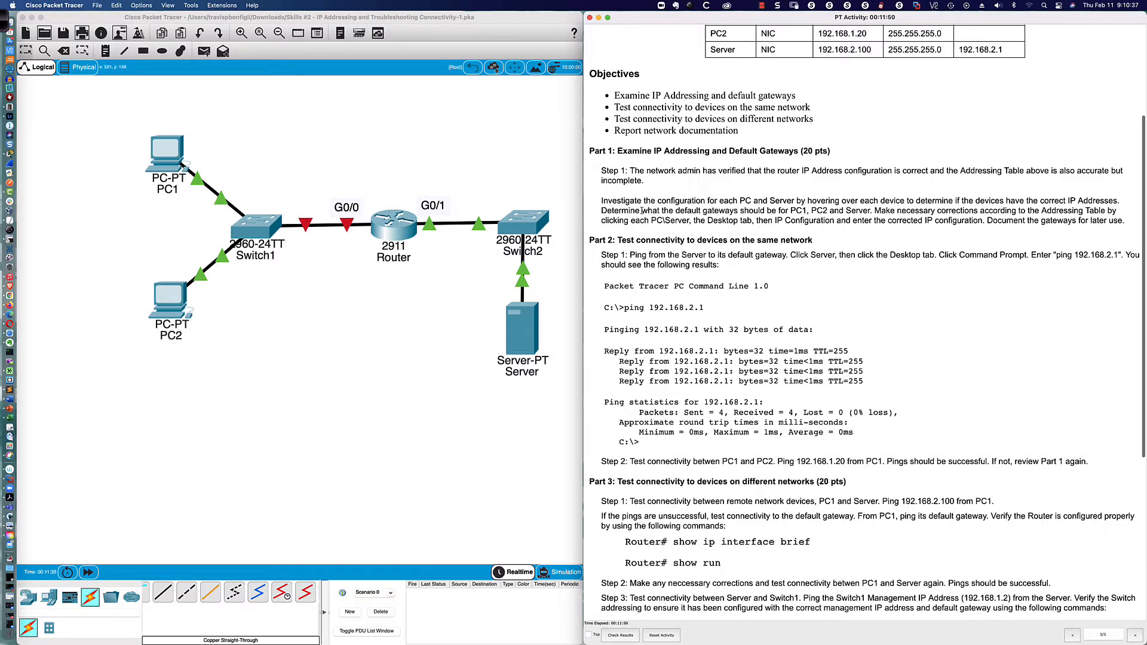
scroll(639, 197, "down", 3)
scroll(639, 197, "down", 2)
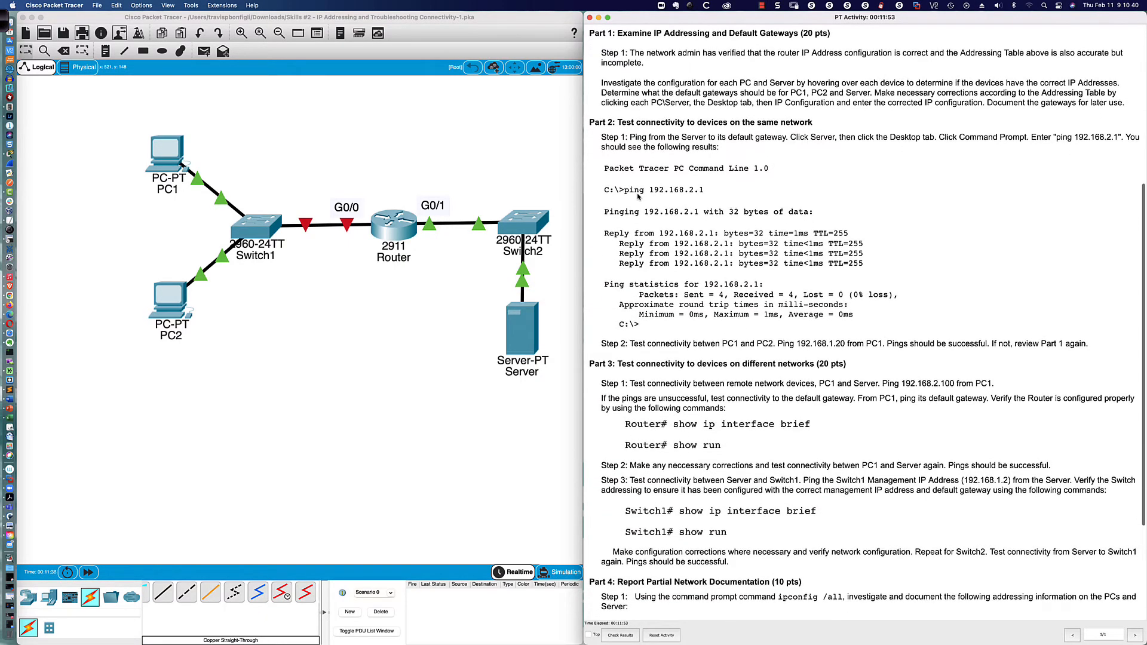
scroll(638, 196, "down", 1)
scroll(638, 197, "down", 2)
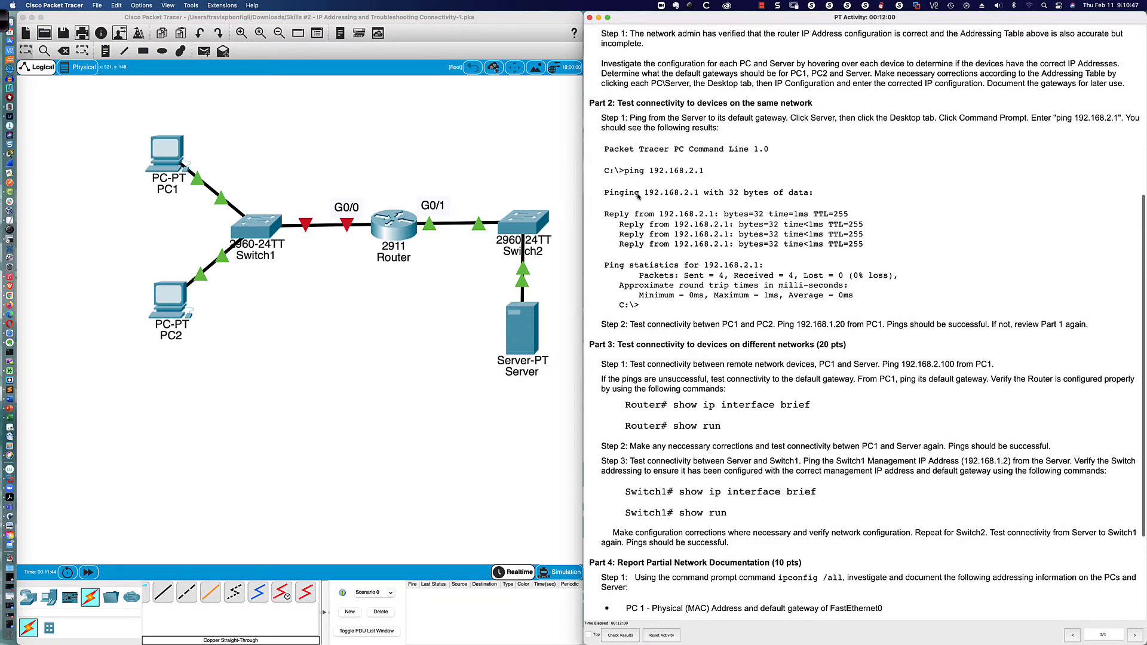
scroll(638, 196, "down", 3)
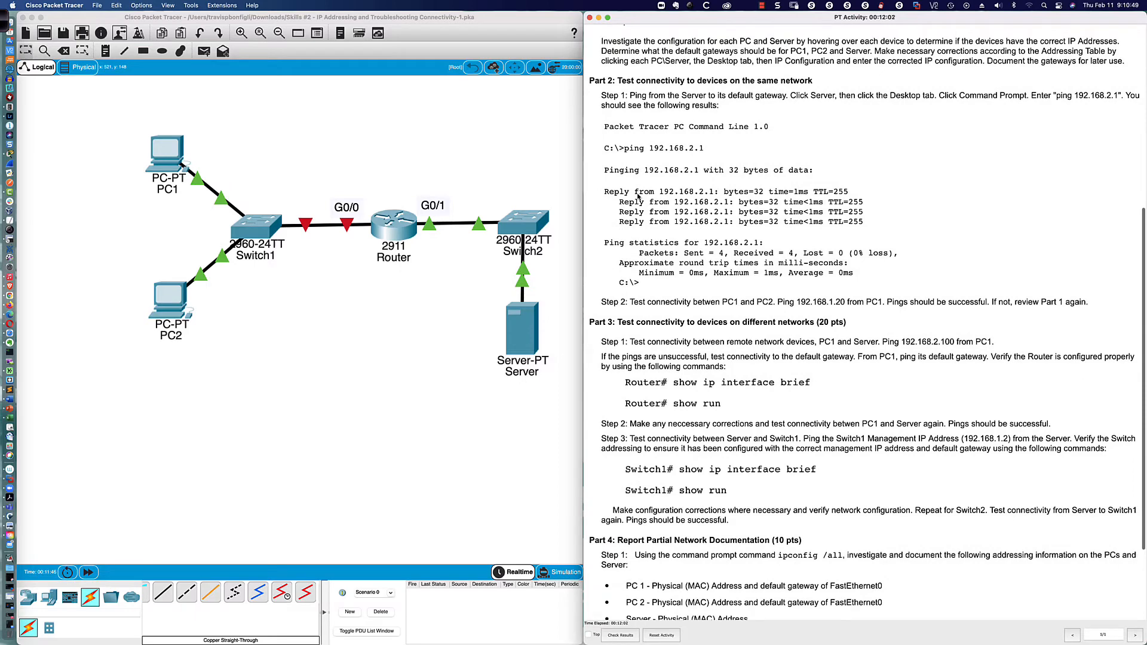
scroll(638, 197, "down", 1)
scroll(638, 197, "down", 3)
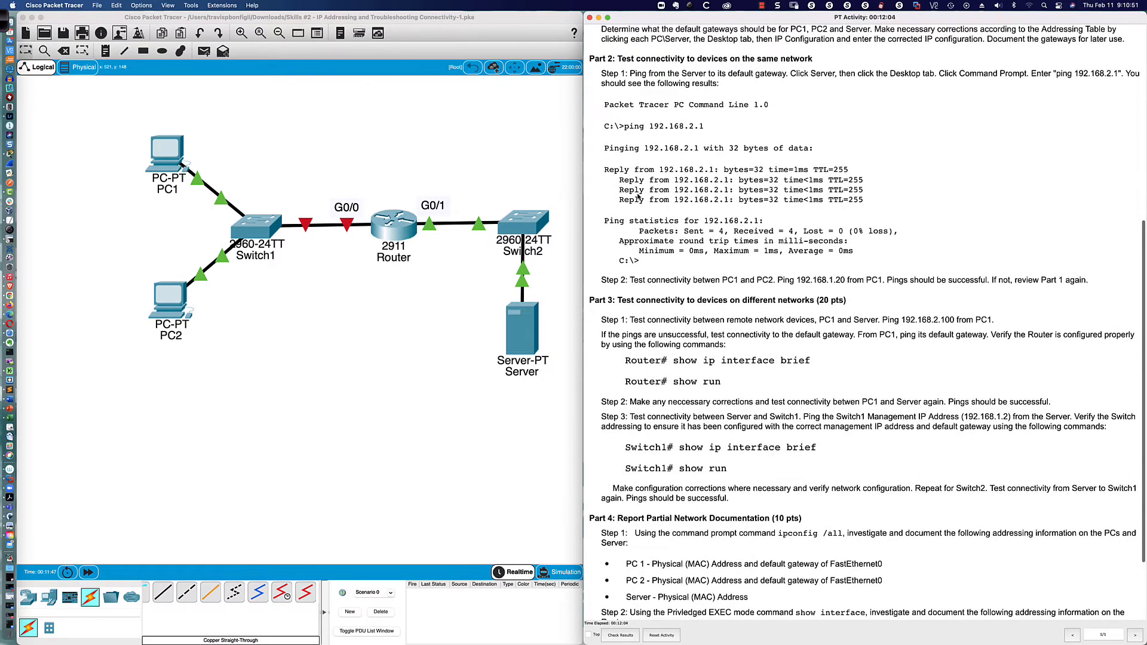
scroll(638, 197, "down", 4)
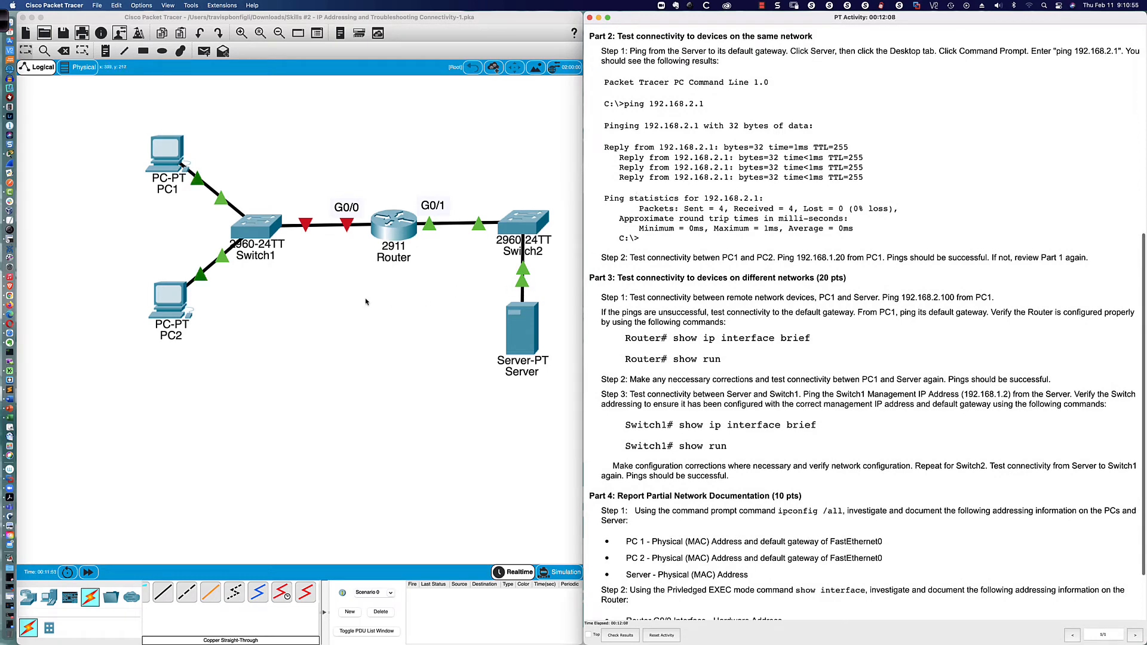
- Ping the default gateway 192.168.2.1 from the Server's Command Prompt and check the replies
left_click(526, 320)
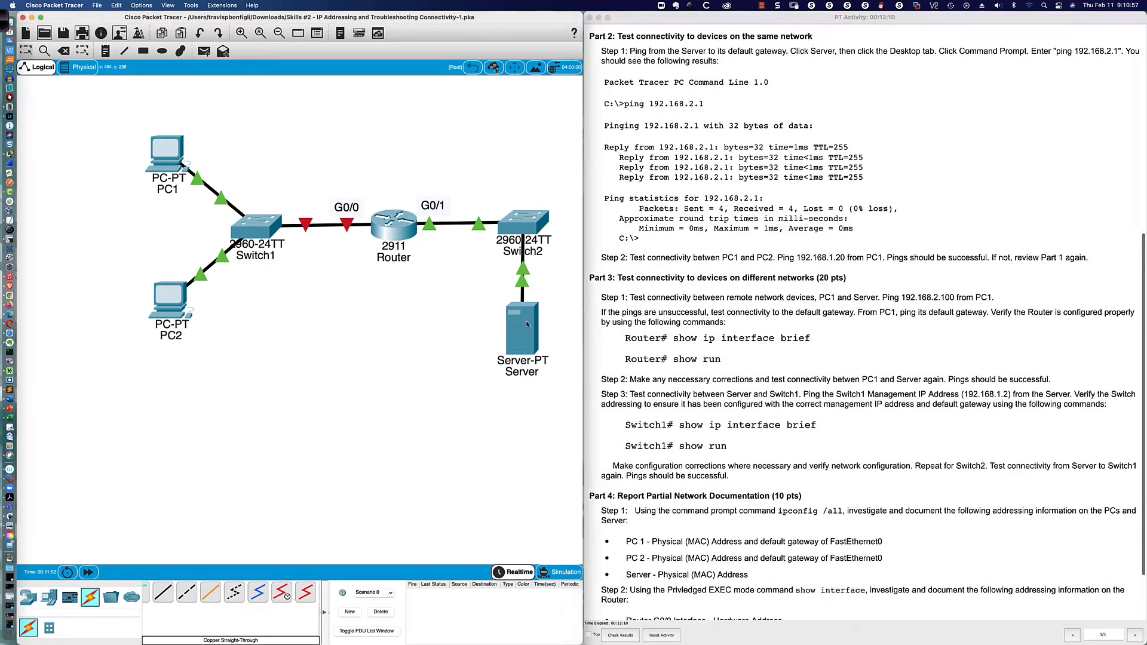
left_click_drag(560, 192, 580, 375)
double_click(724, 374)
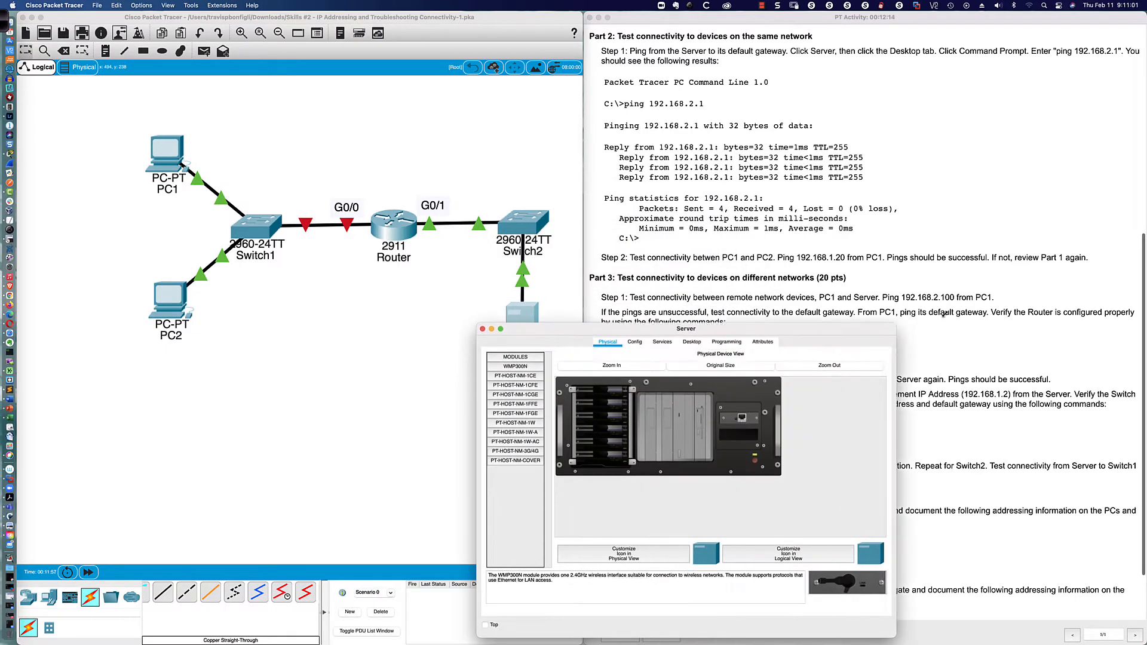
left_click(742, 323)
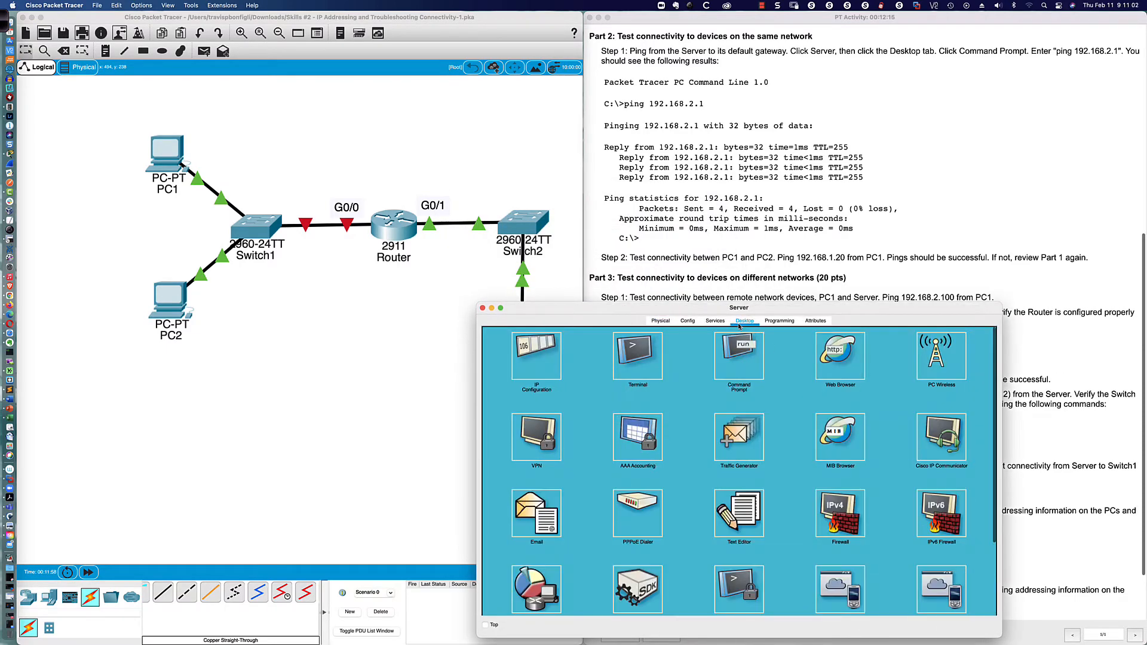
left_click(737, 353)
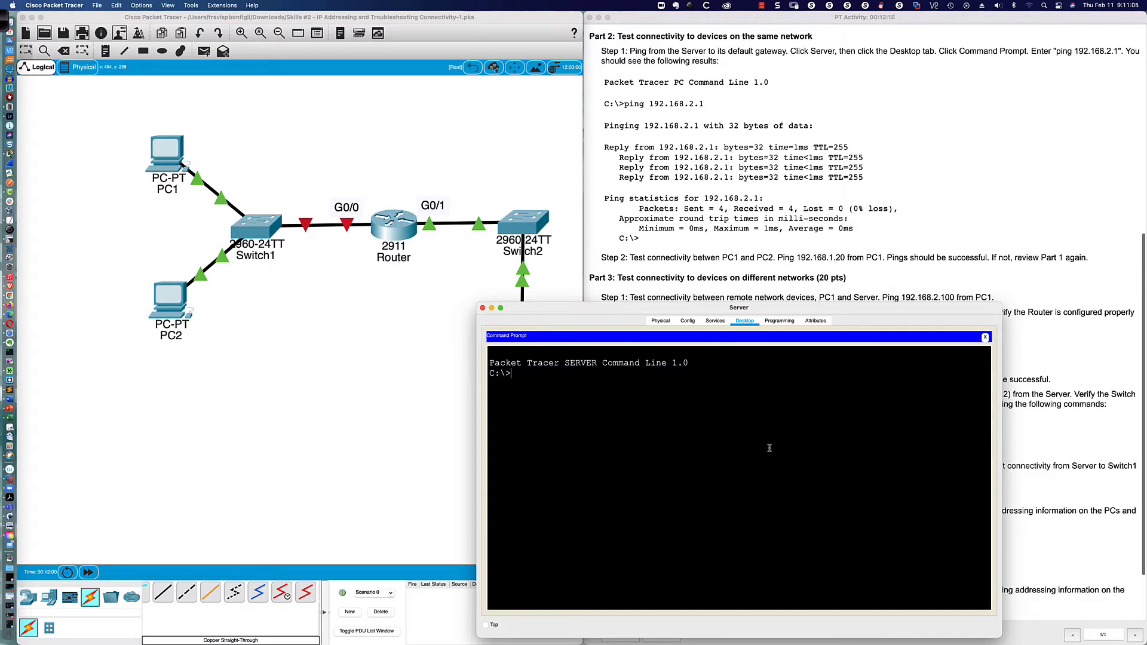
type("ping 192.168.2.1")
key("Return")
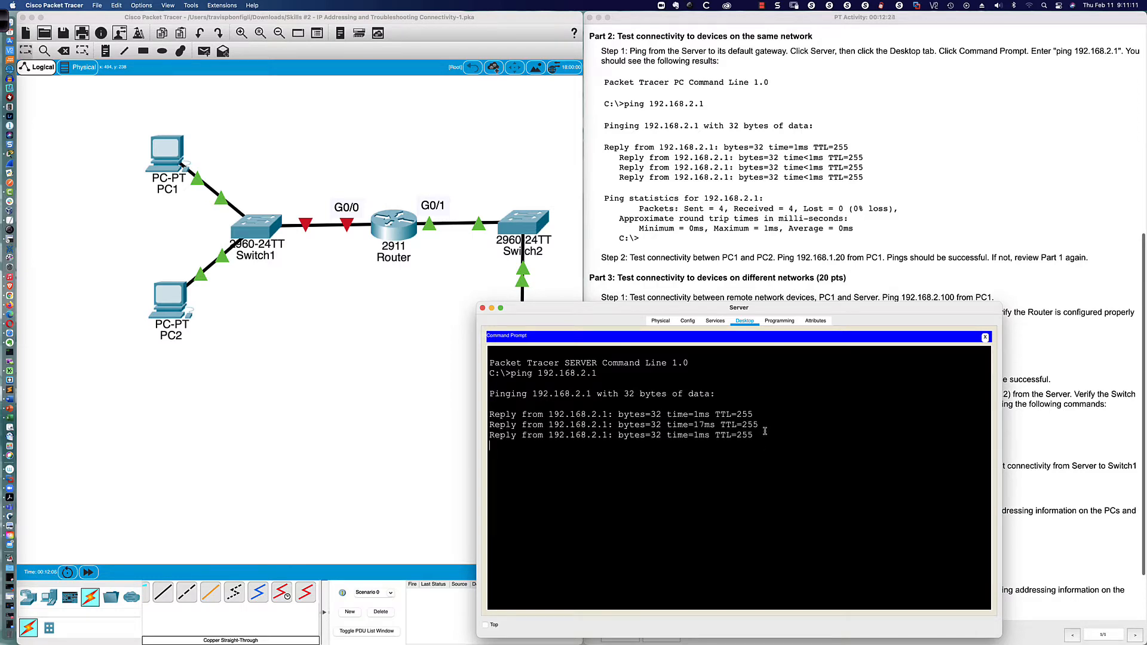
left_click_drag(549, 414, 613, 414)
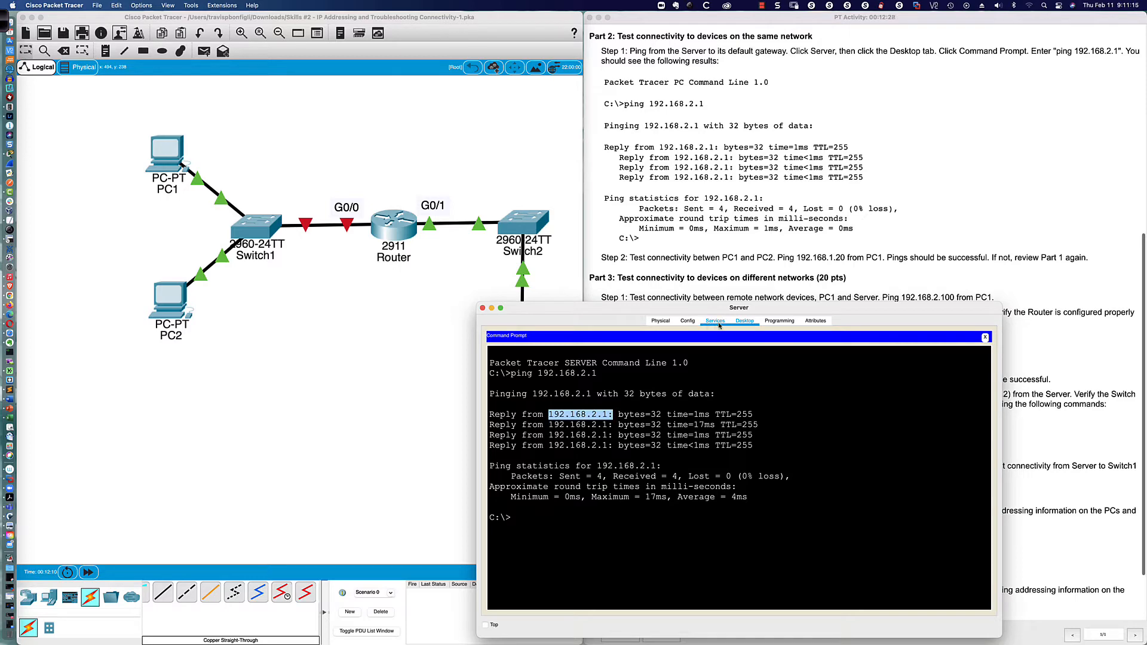
- Close the Server's Command Prompt and inspect the default gateway in its IP Configuration, keeping the Server visible in the topology
left_click(985, 337)
left_click(525, 356)
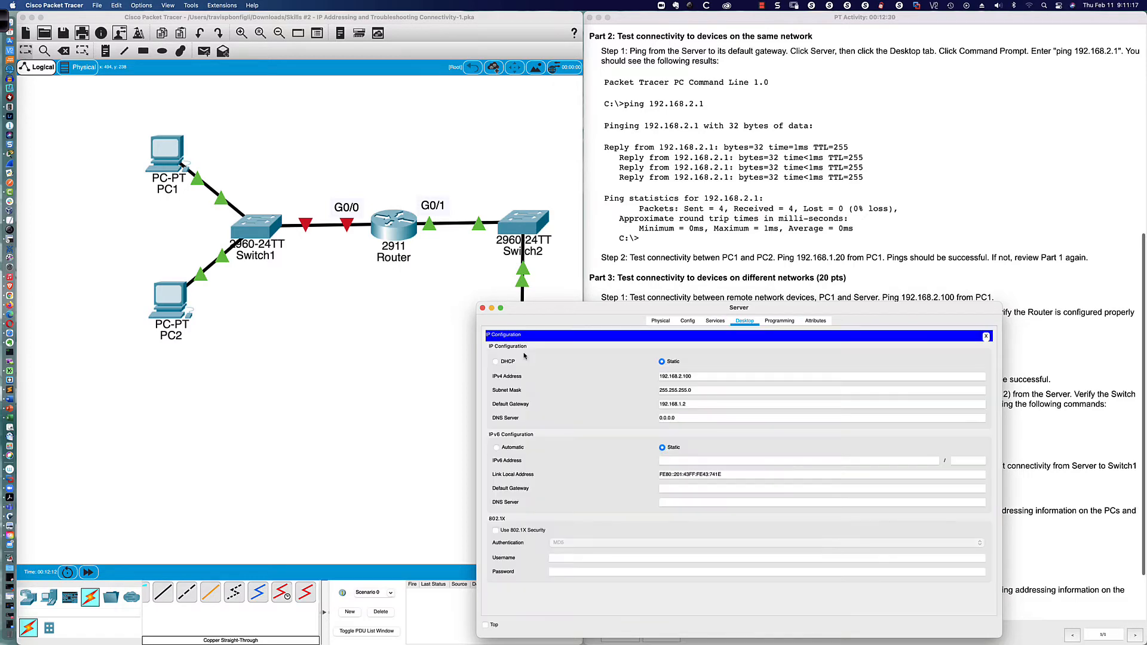
left_click_drag(687, 404, 659, 404)
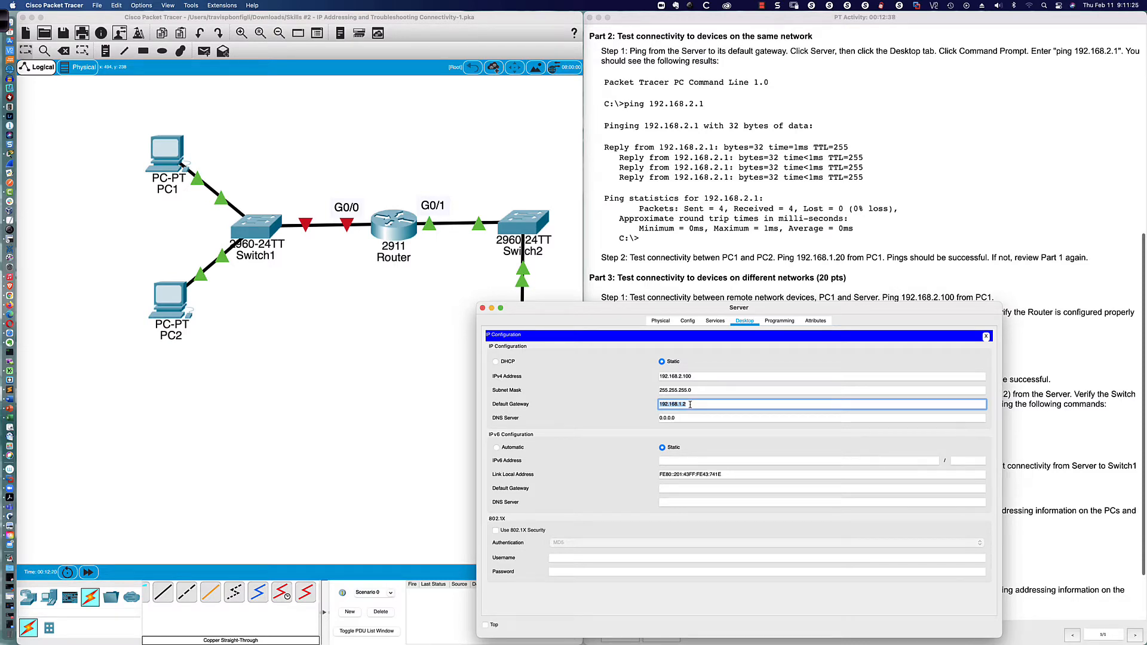
left_click_drag(585, 308, 666, 308)
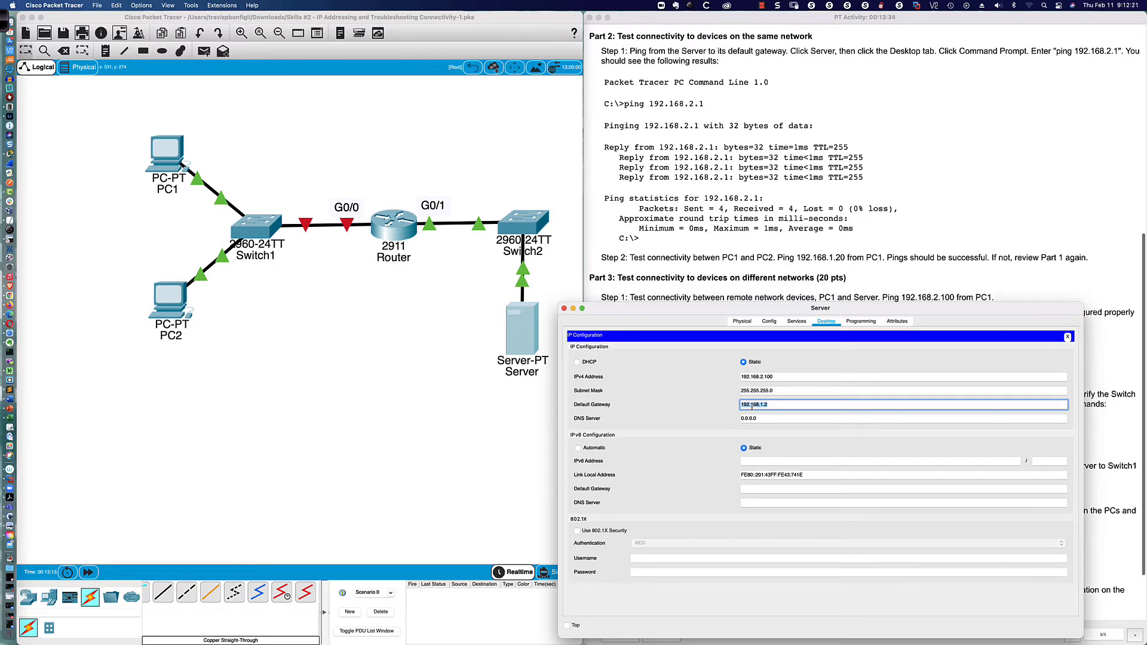
- Open the Command Prompt on PC1 in an enlarged window below the Part 2 Step 2 instructions
scroll(687, 175, "down", 3)
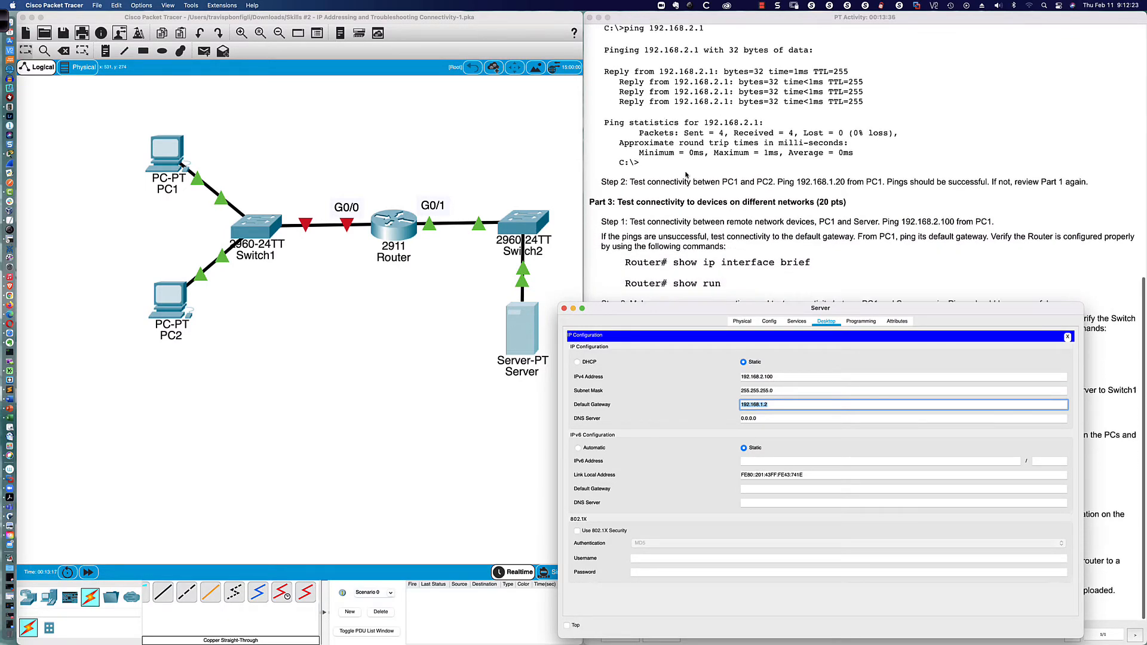
left_click(167, 154)
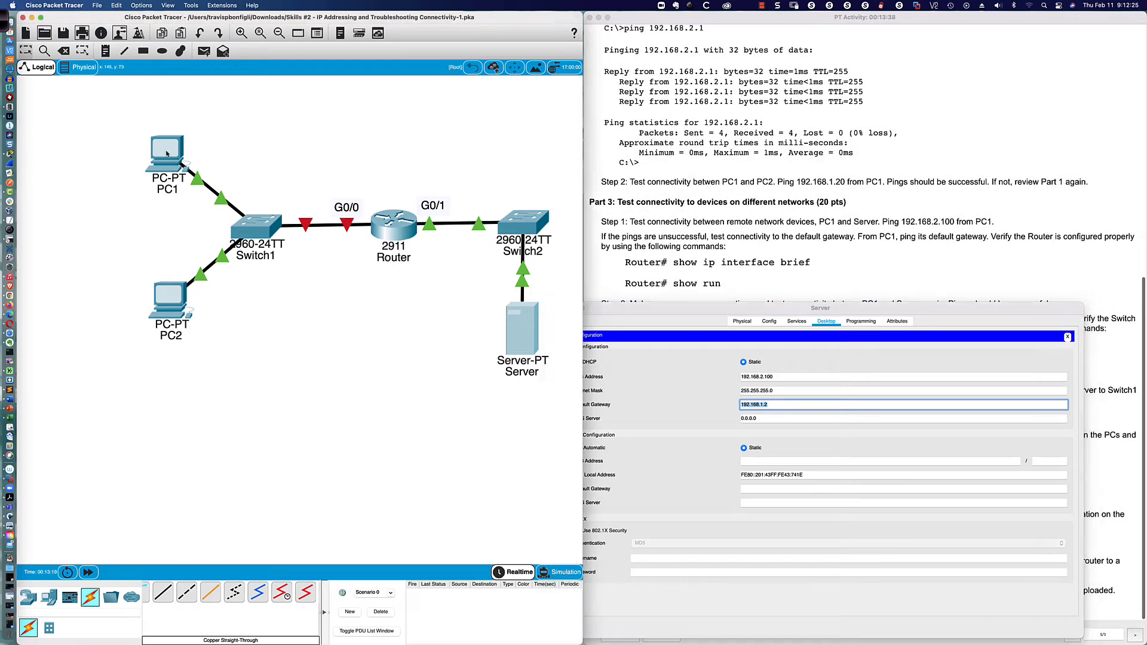
left_click(166, 154)
left_click_drag(508, 179, 628, 270)
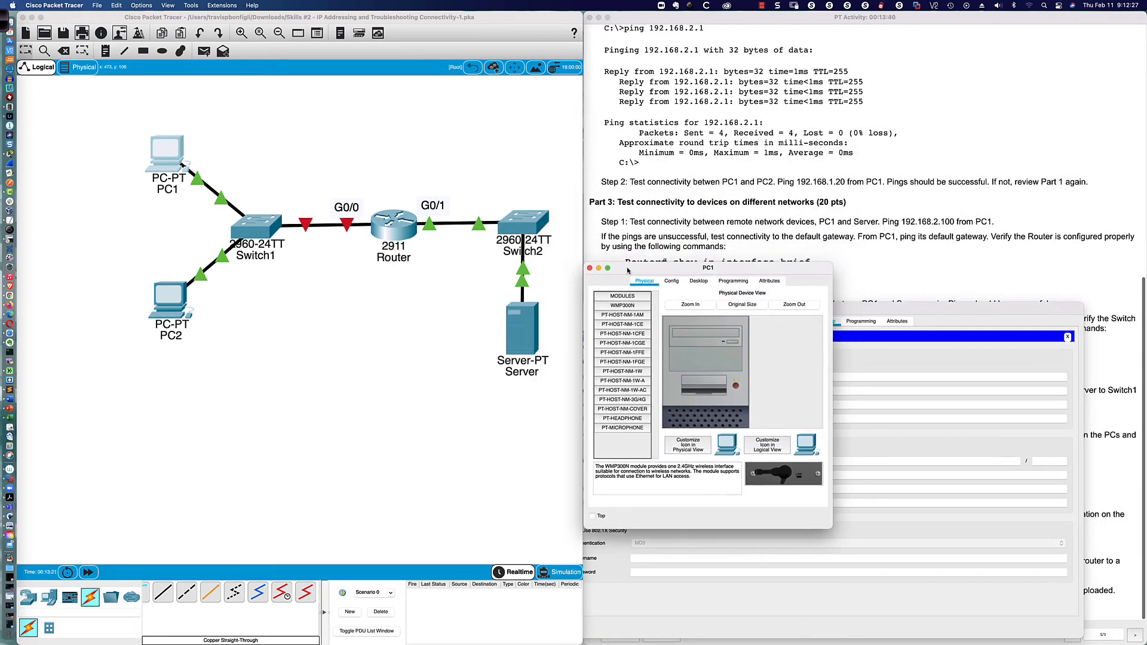
double_click(832, 529)
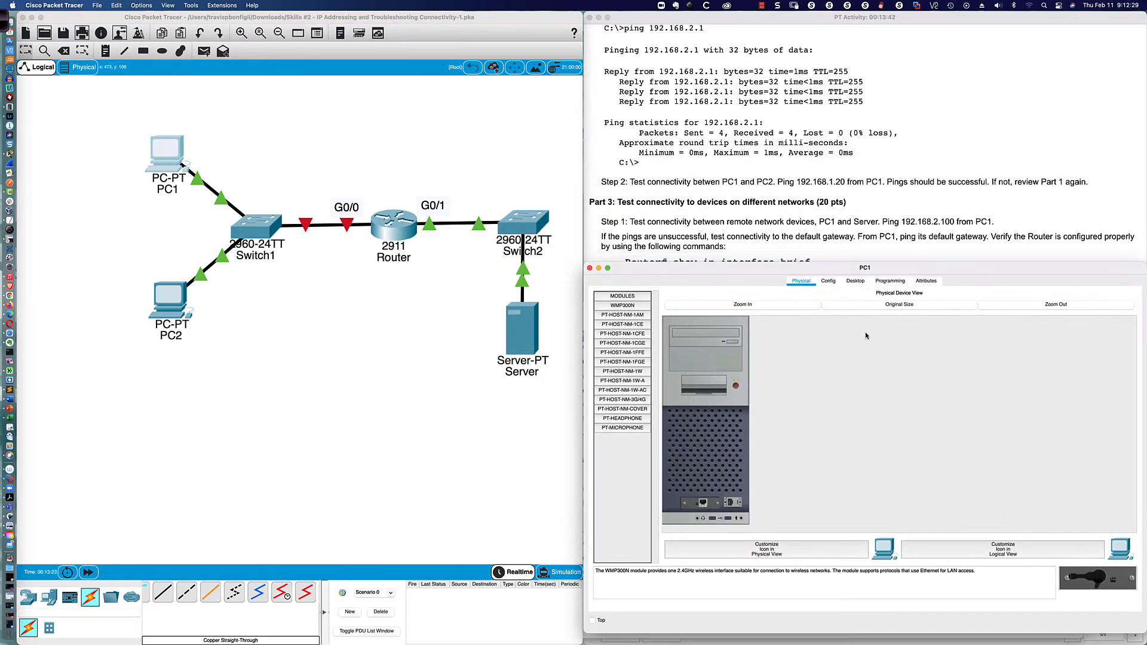
left_click(855, 281)
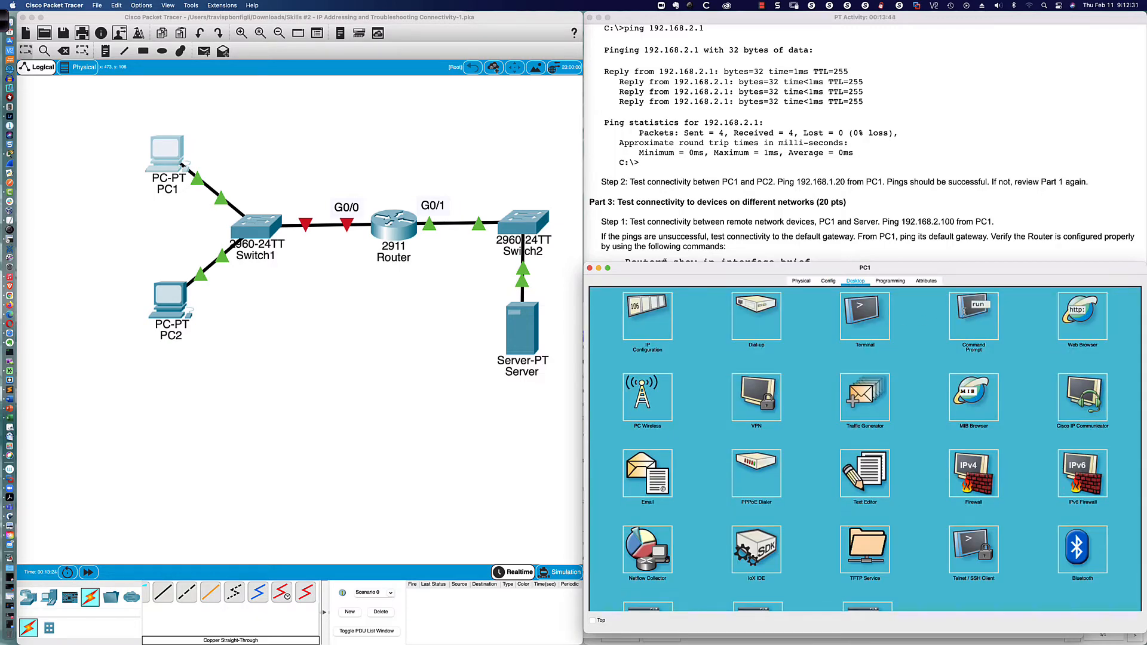
left_click(965, 311)
type("pi")
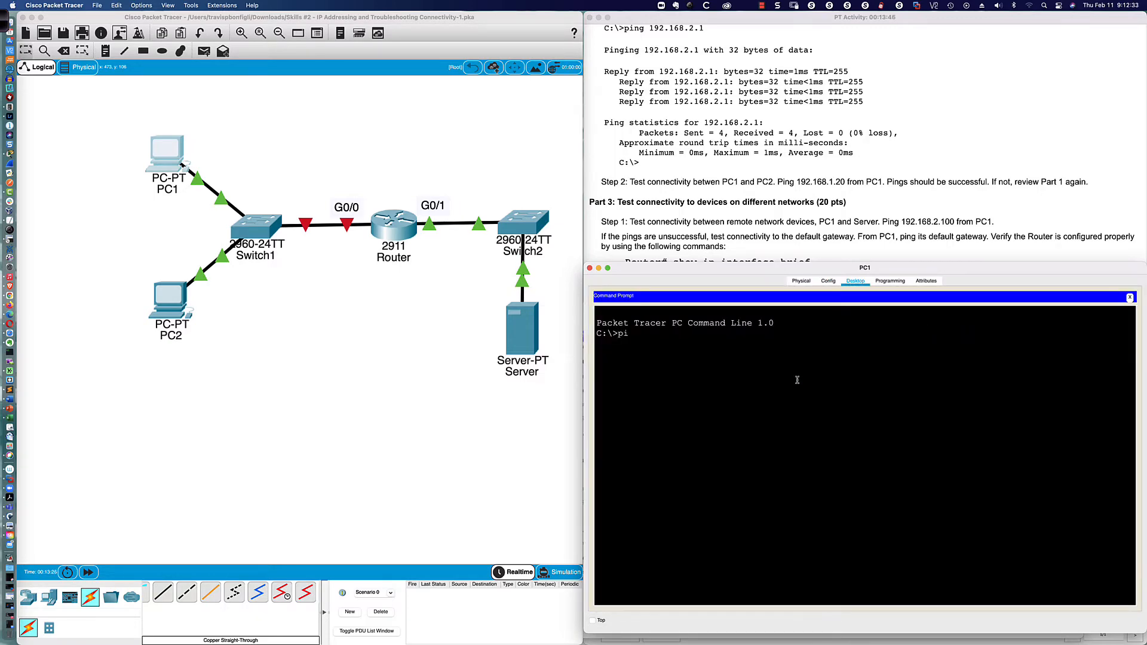
type("ng 192.168.2.100")
key("Return")
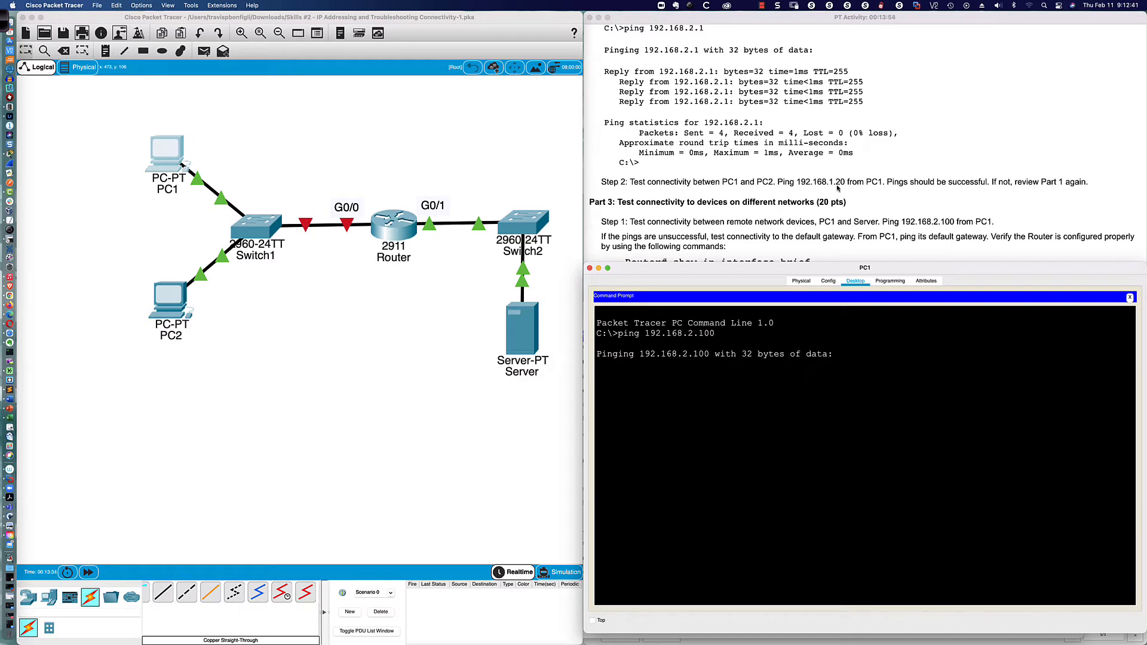
key("ctrl+c")
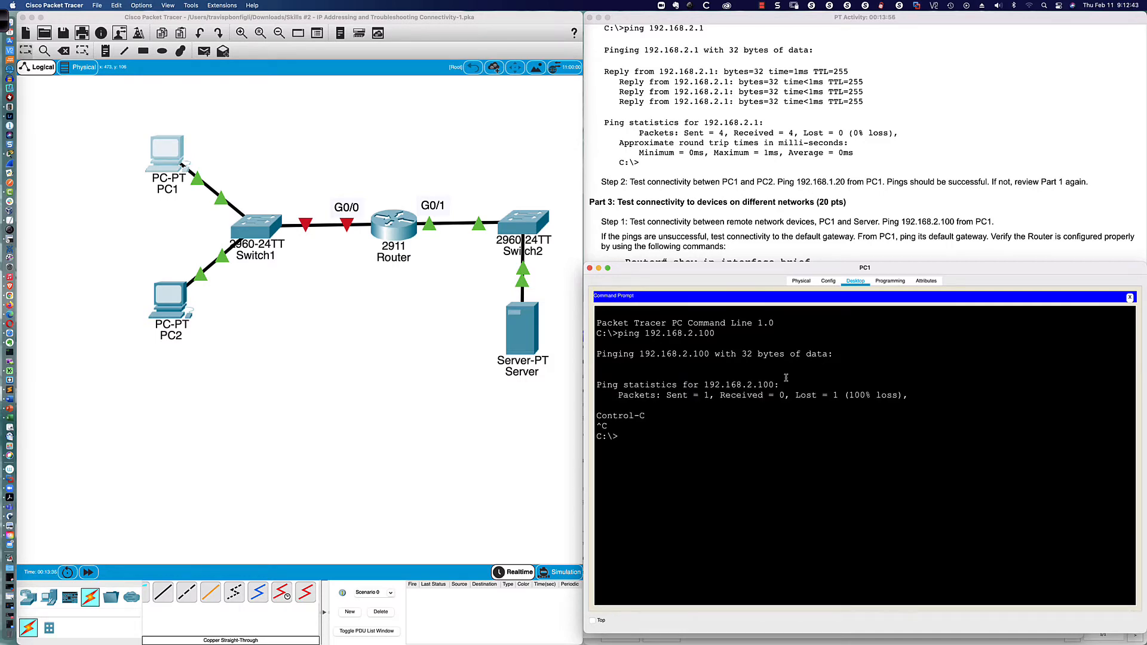
- Ping PC2 at 192.168.1.20 from PC1's Command Prompt
key("Up")
key("BackSpace")
key("BackSpace")
key("BackSpace")
key("BackSpace")
key("BackSpace")
type("1.20")
key("Return")
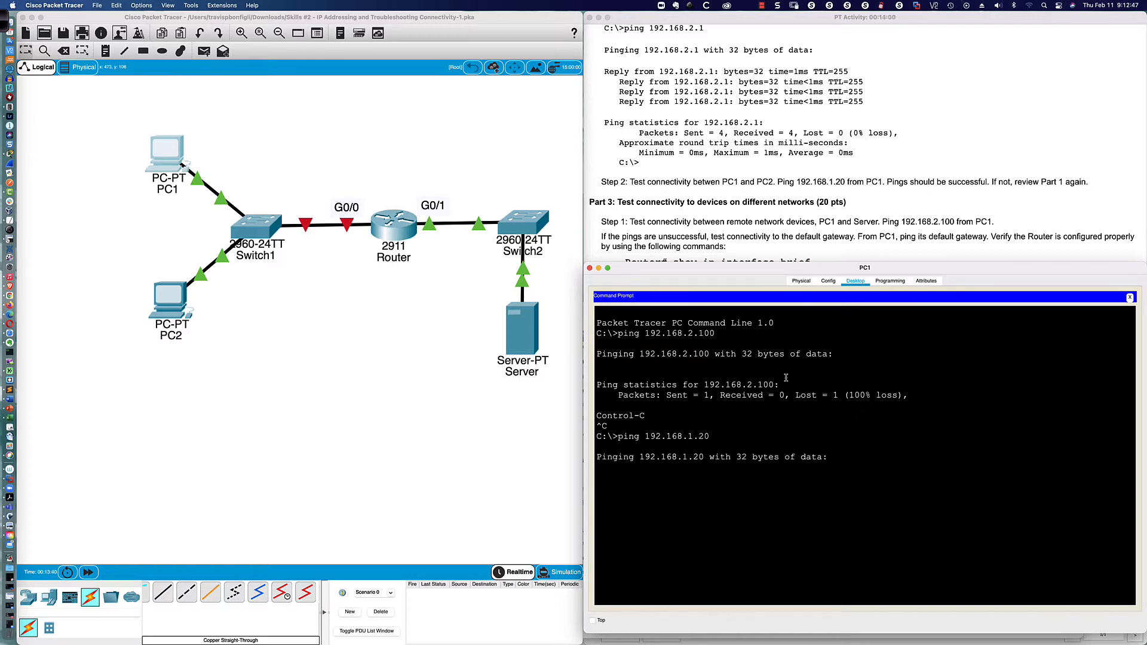
- Open PC2 in an enlarged window and inspect its IP Configuration
left_click(169, 297)
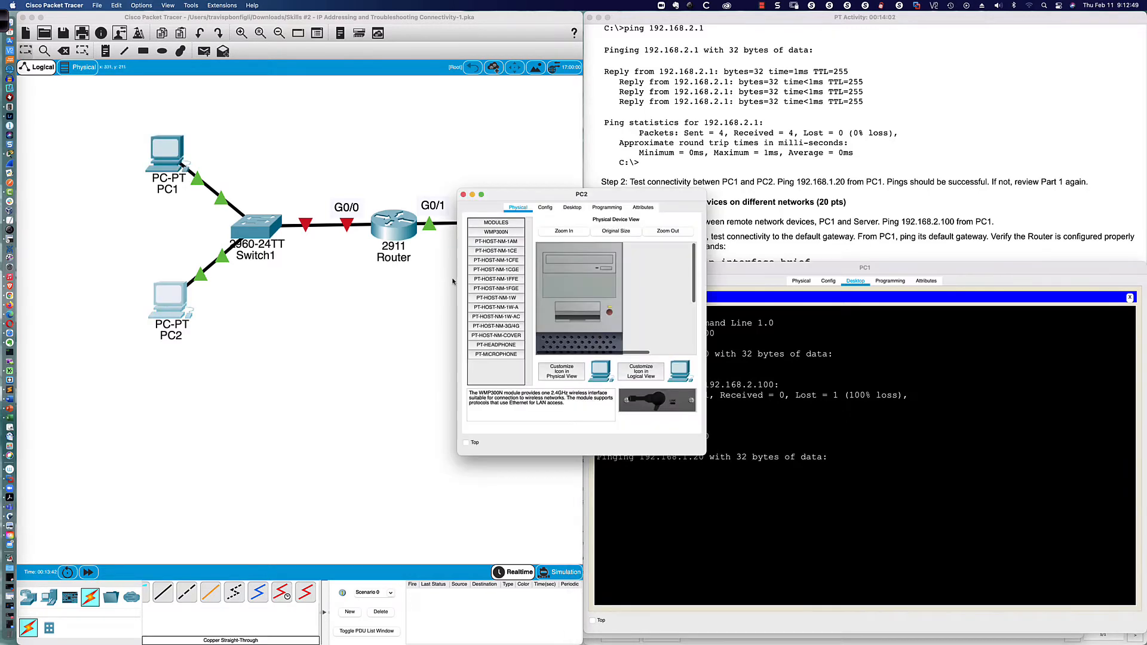
left_click_drag(494, 194, 631, 366)
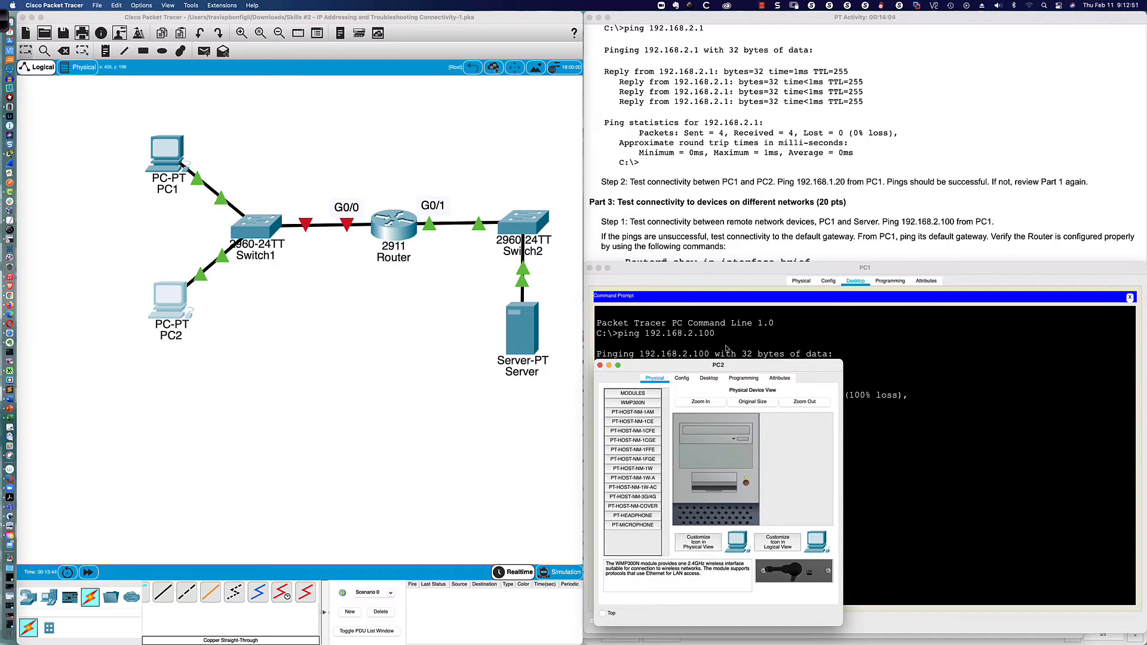
left_click(839, 364)
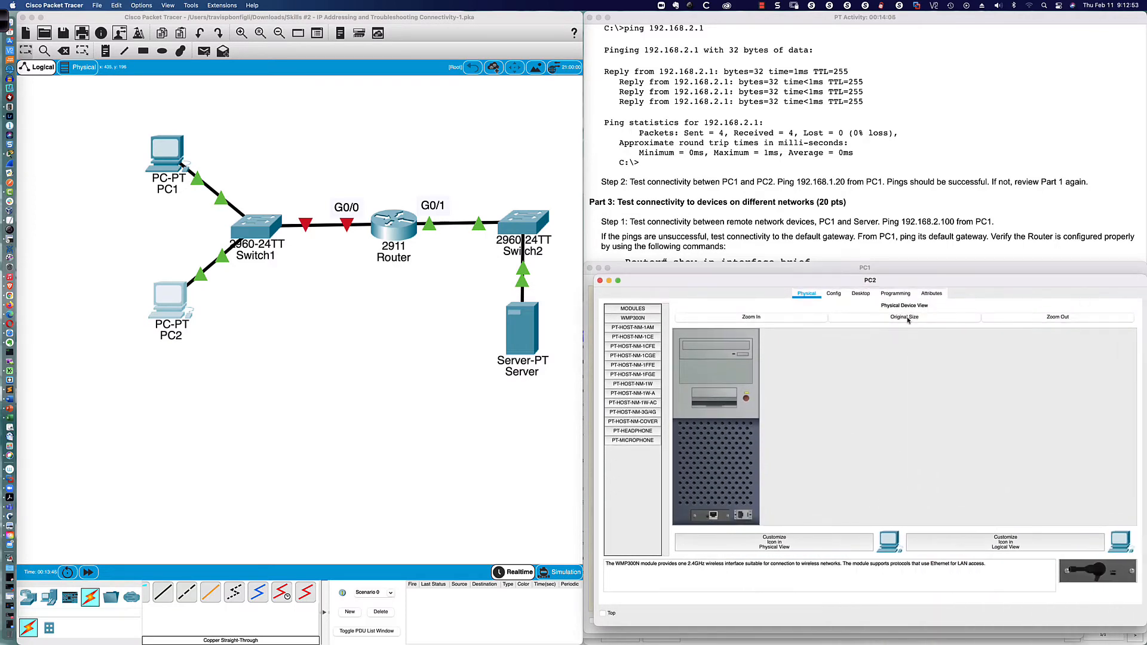
left_click(860, 293)
left_click(653, 330)
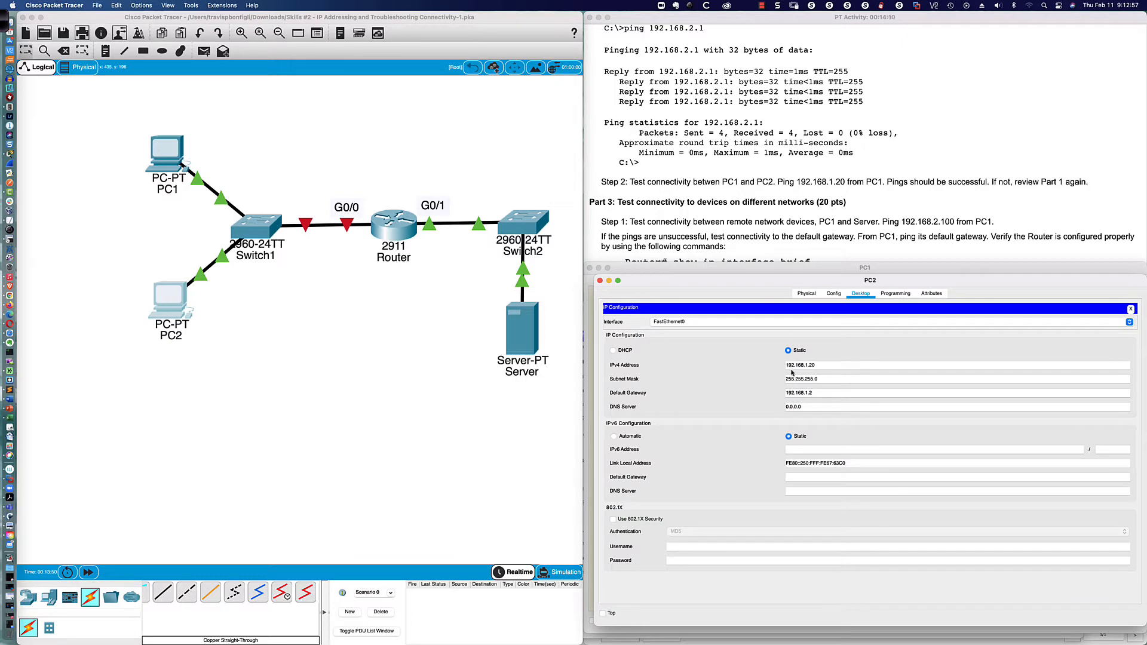
- Return to PC1's Command Prompt and repeat the ping to 192.168.1.20
left_click(725, 268)
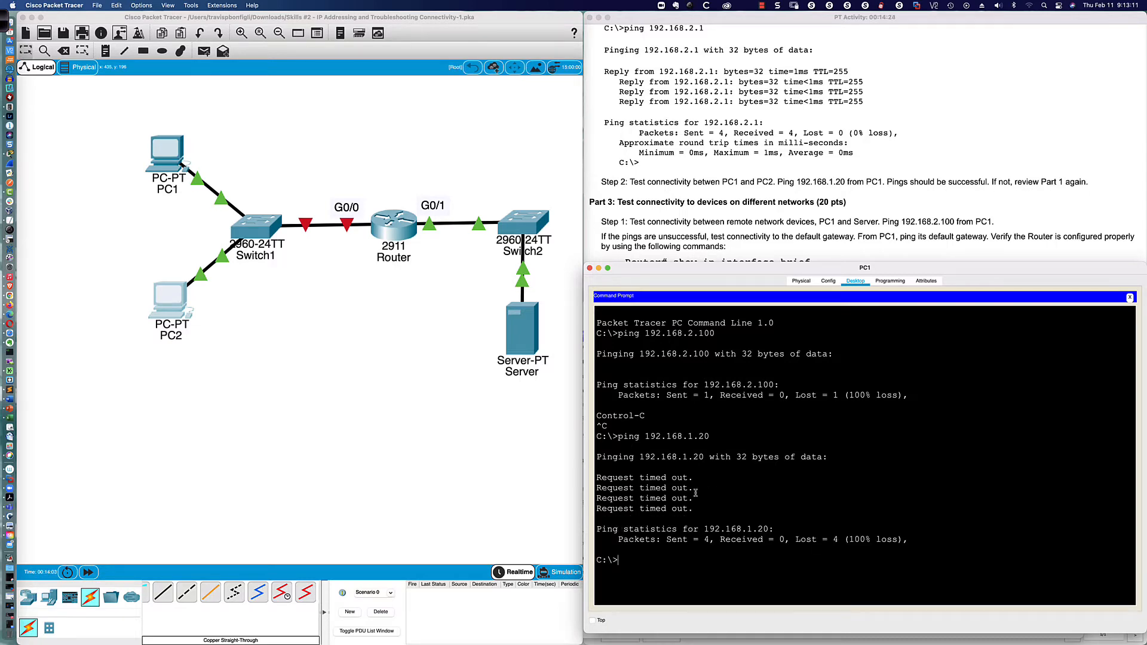
key("Up")
key("Return")
- Show the Addressing Table in the instructions and open PC1's IP Configuration to compare its addresses with the table
scroll(732, 222, "up", 3)
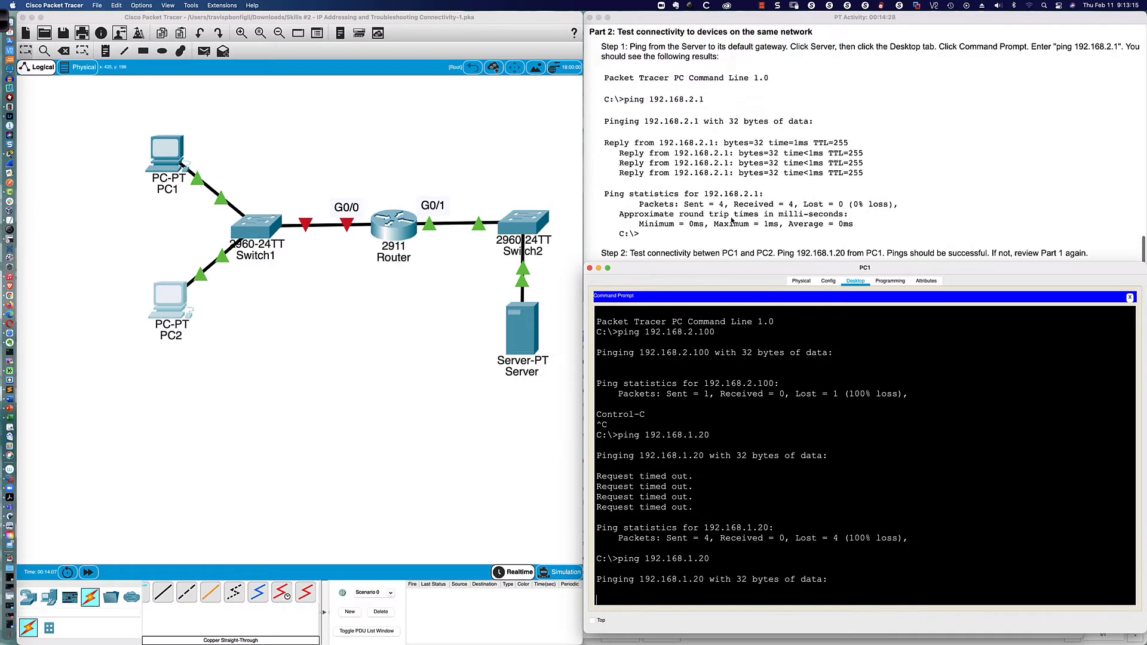
scroll(732, 221, "up", 10)
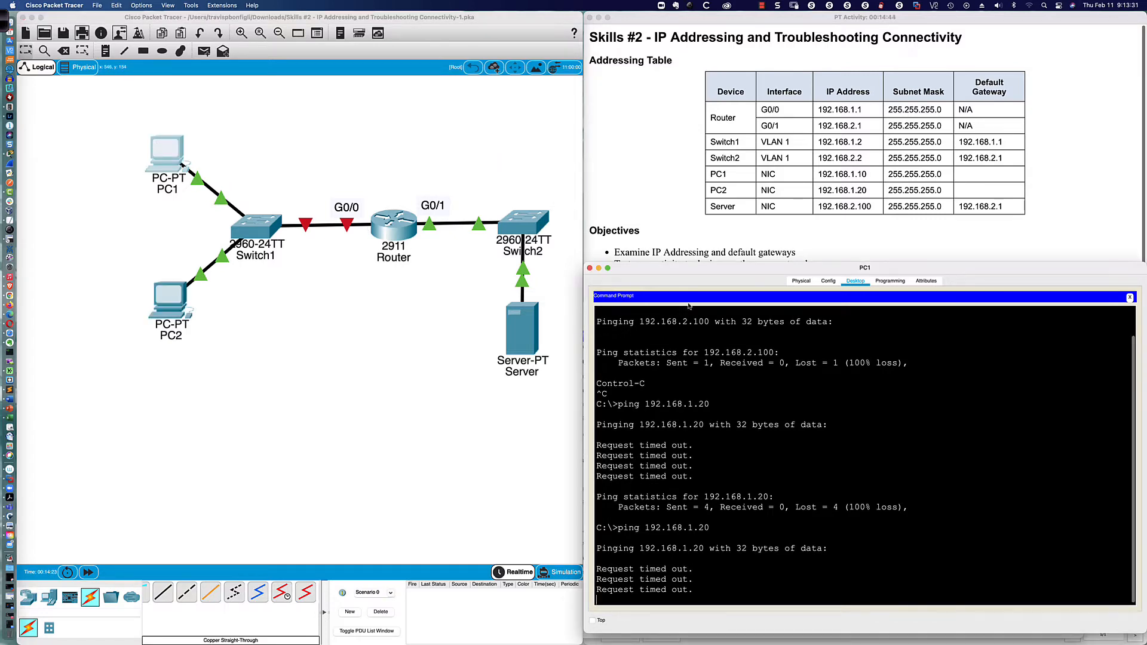
left_click(1130, 298)
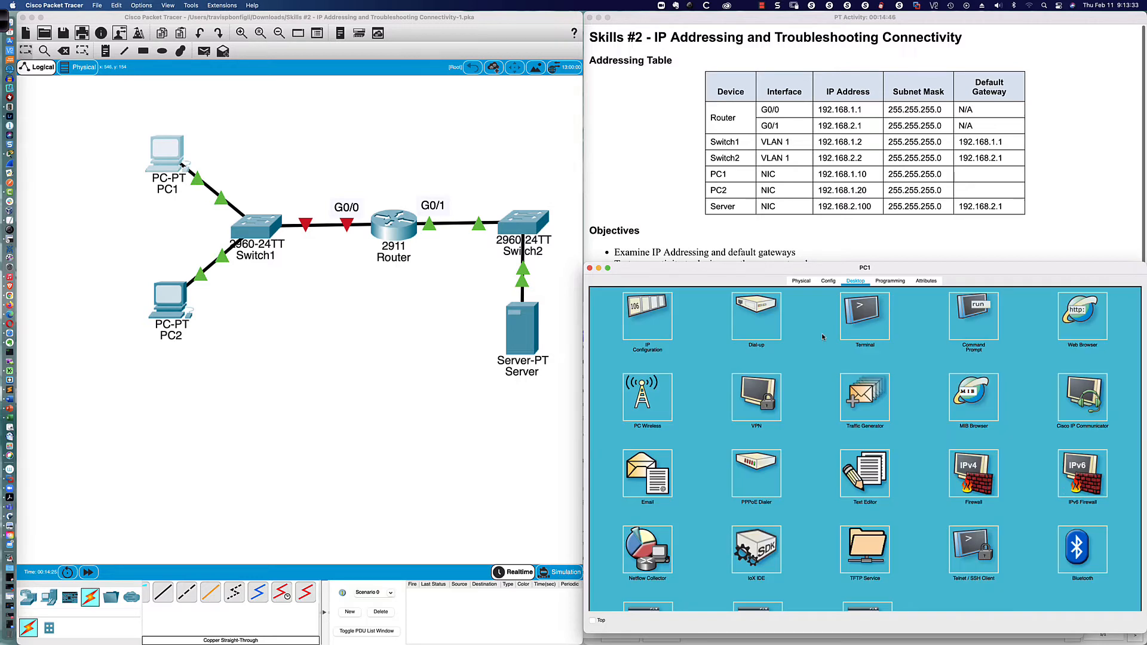
left_click(648, 323)
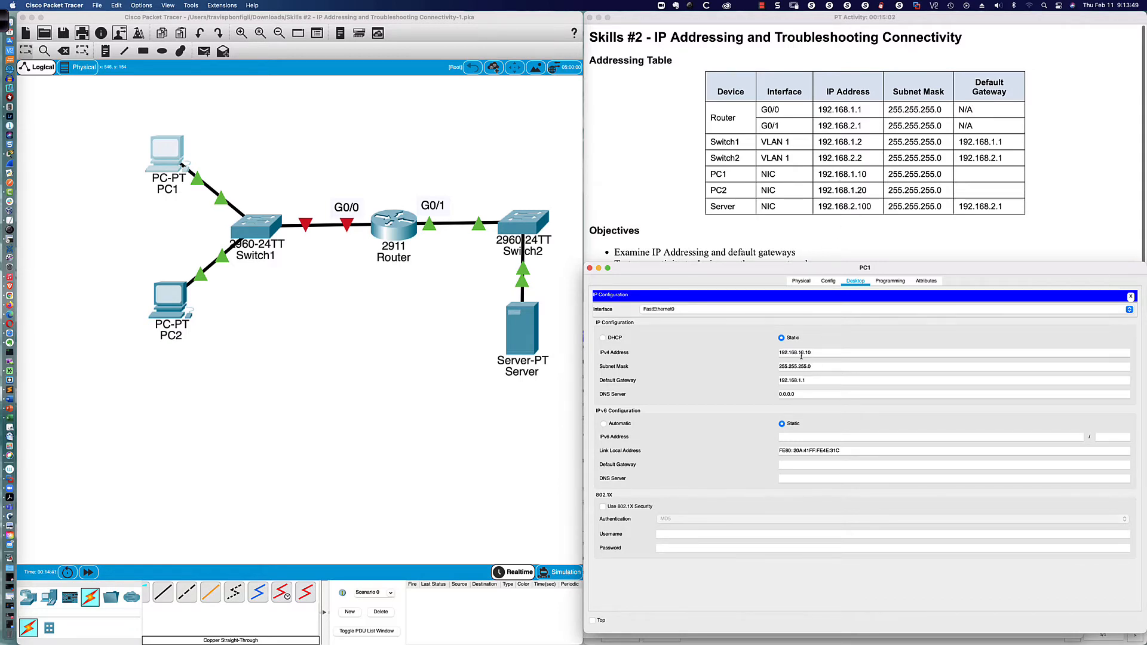
- Correct PC1's IPv4 address to 192.168.1.10 in its IP Configuration, check its global settings and return to its desktop applications
left_click(825, 353)
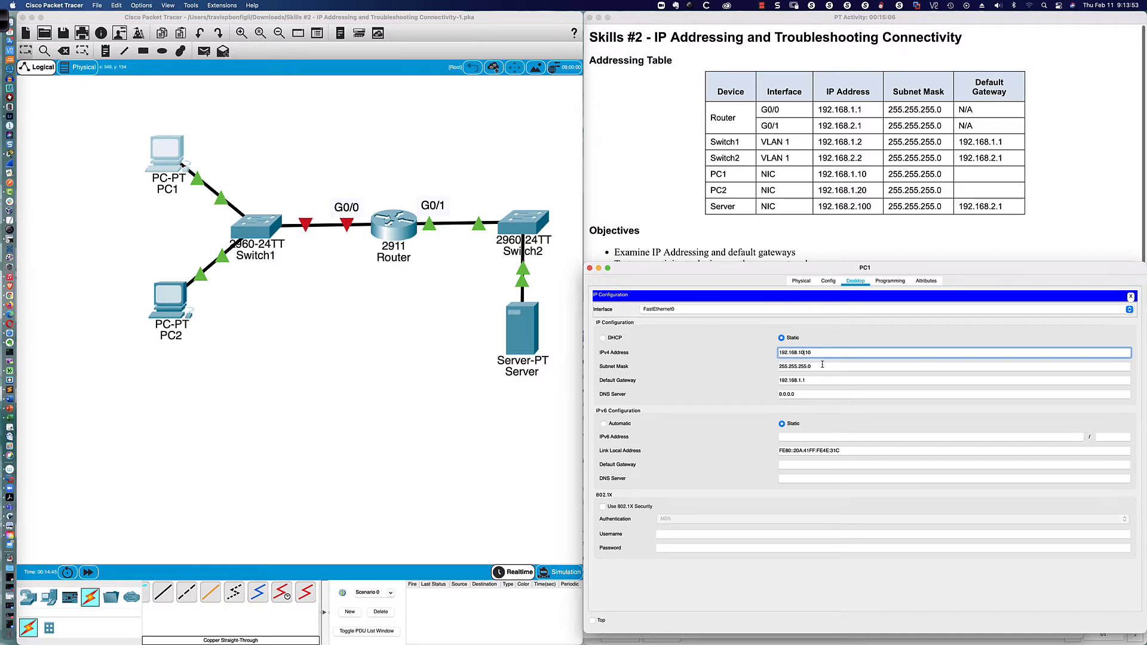
key("BackSpace")
left_click(809, 394)
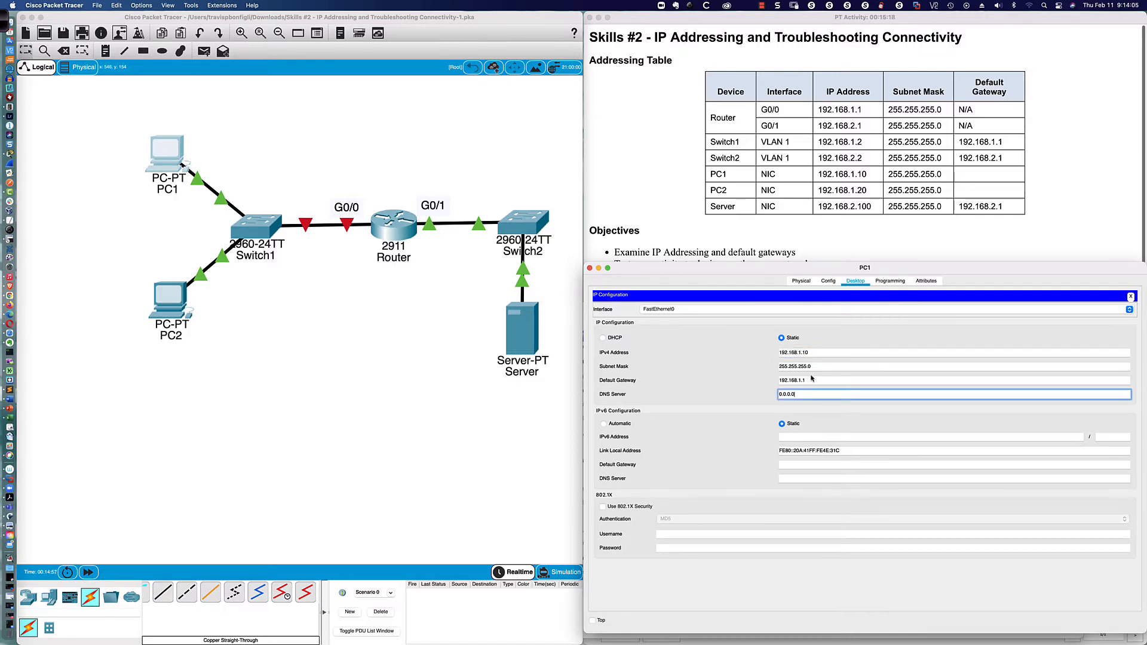
left_click(829, 282)
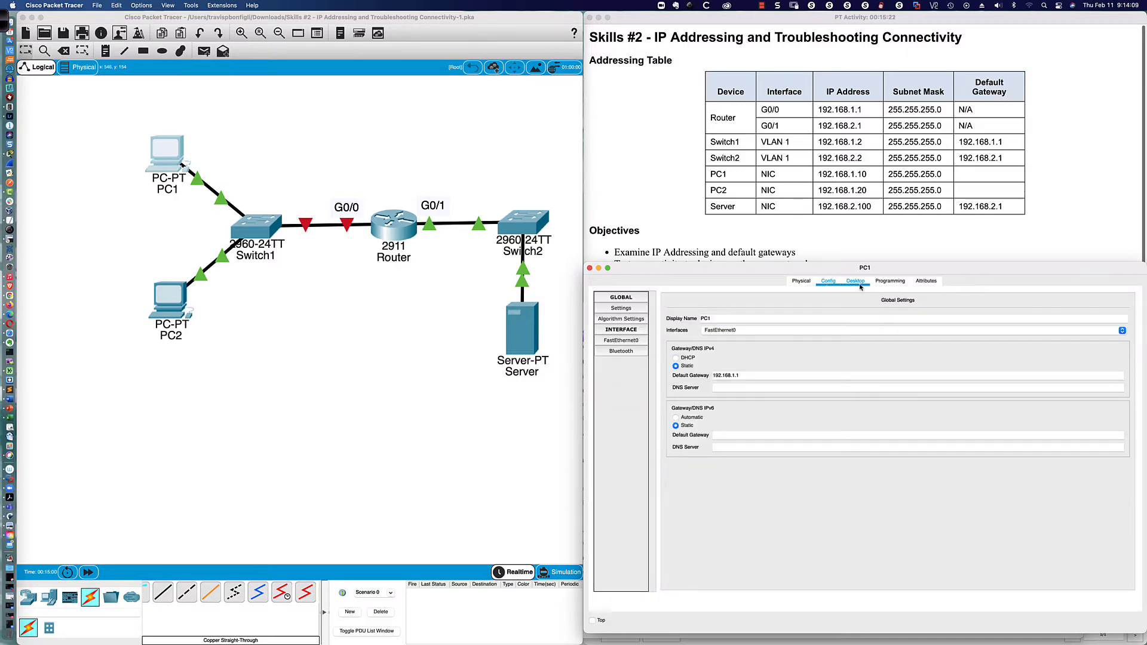
left_click(856, 281)
left_click(1130, 297)
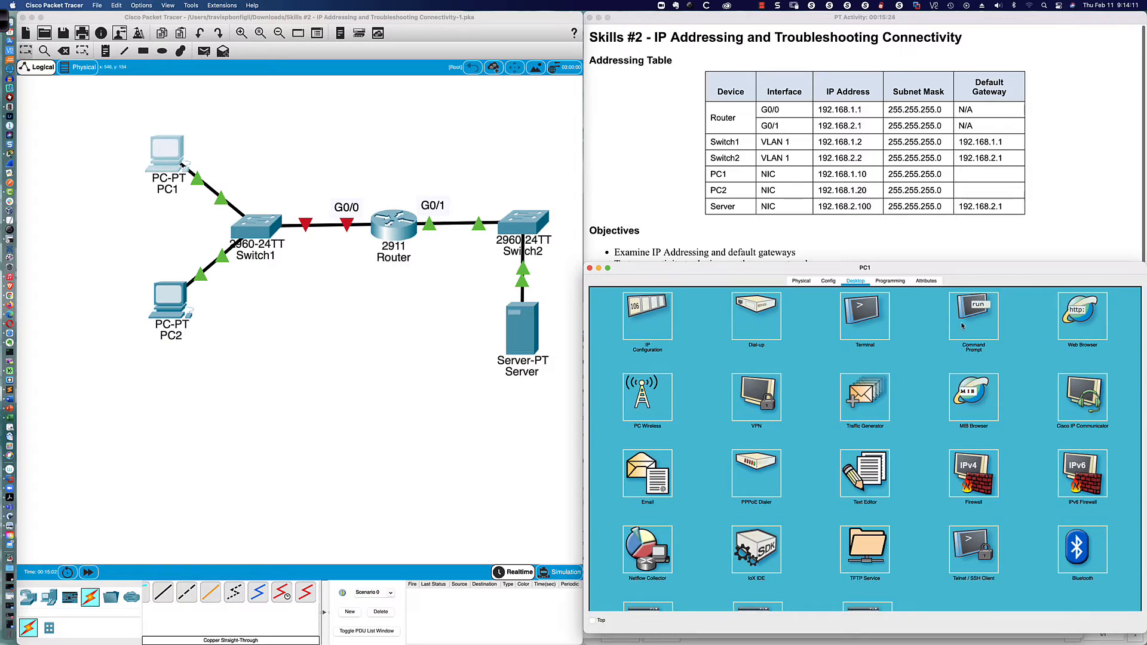
- Repeat the ping to 192.168.1.20 from PC1's Command Prompt and compare the replies with the earlier attempt
left_click(959, 323)
scroll(909, 374, "down", 3)
key("Up")
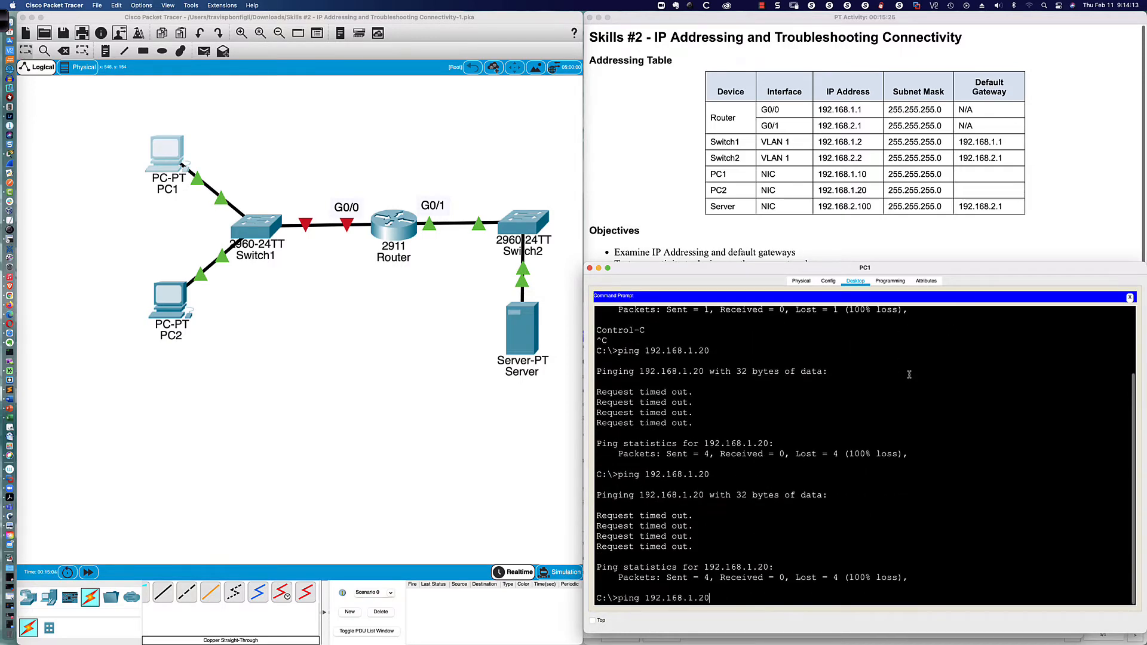
key("Return")
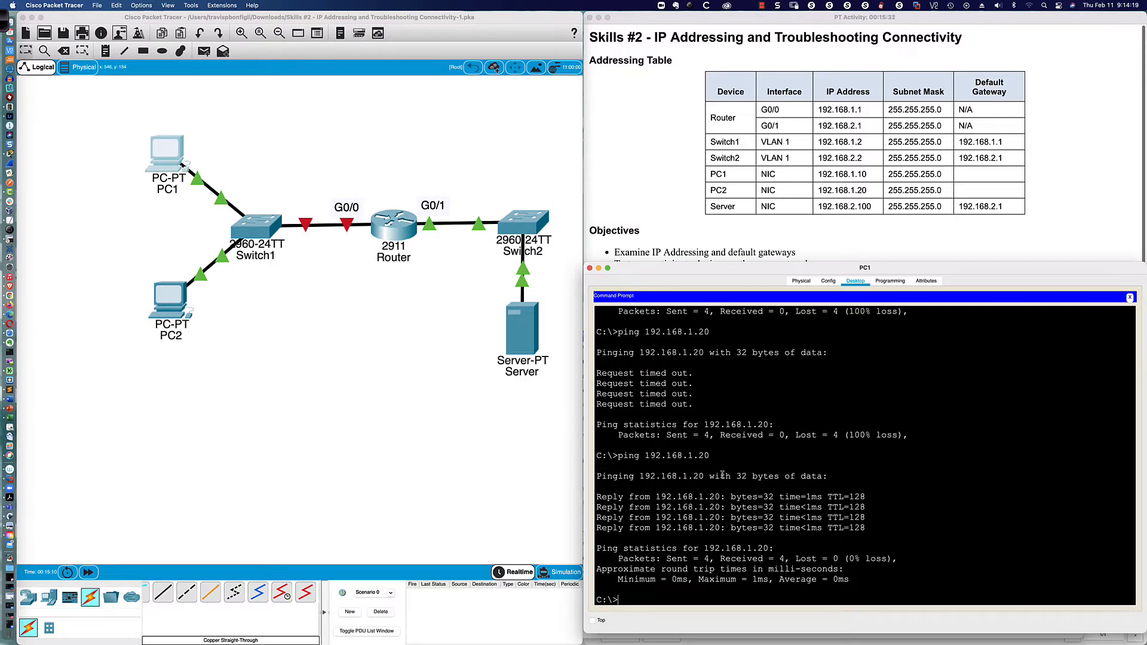
left_click_drag(627, 371, 696, 402)
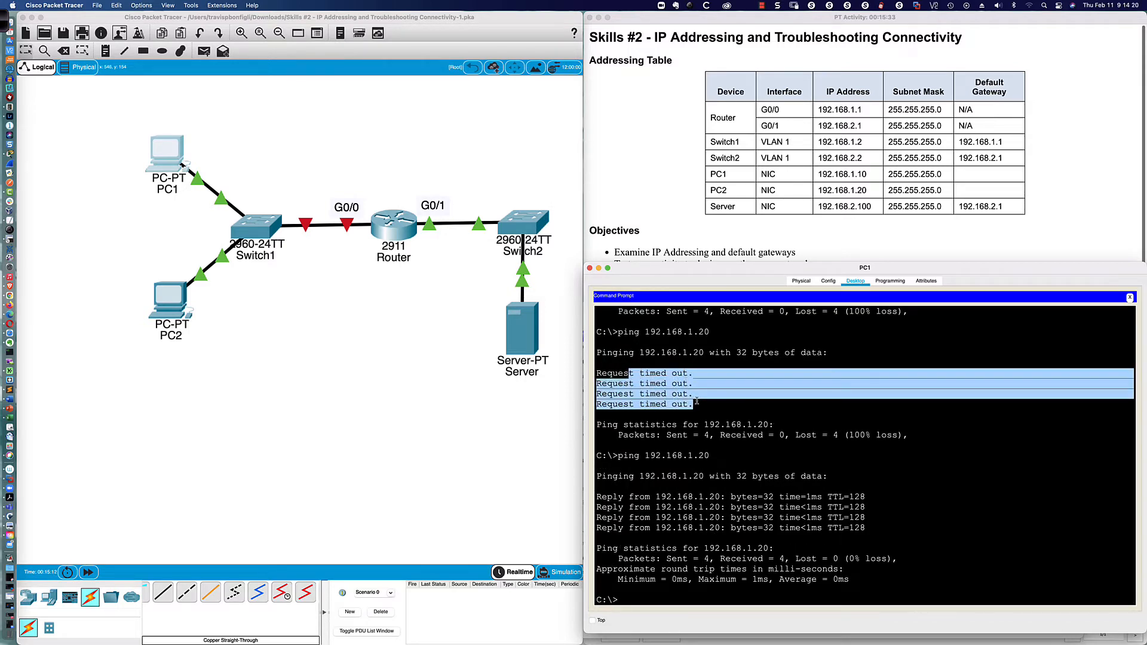
- Review Parts 2 and 3 of the instructions, and run ipconfig on PC1 to check its IPv4 address and default gateway
left_click(683, 256)
scroll(672, 280, "down", 4)
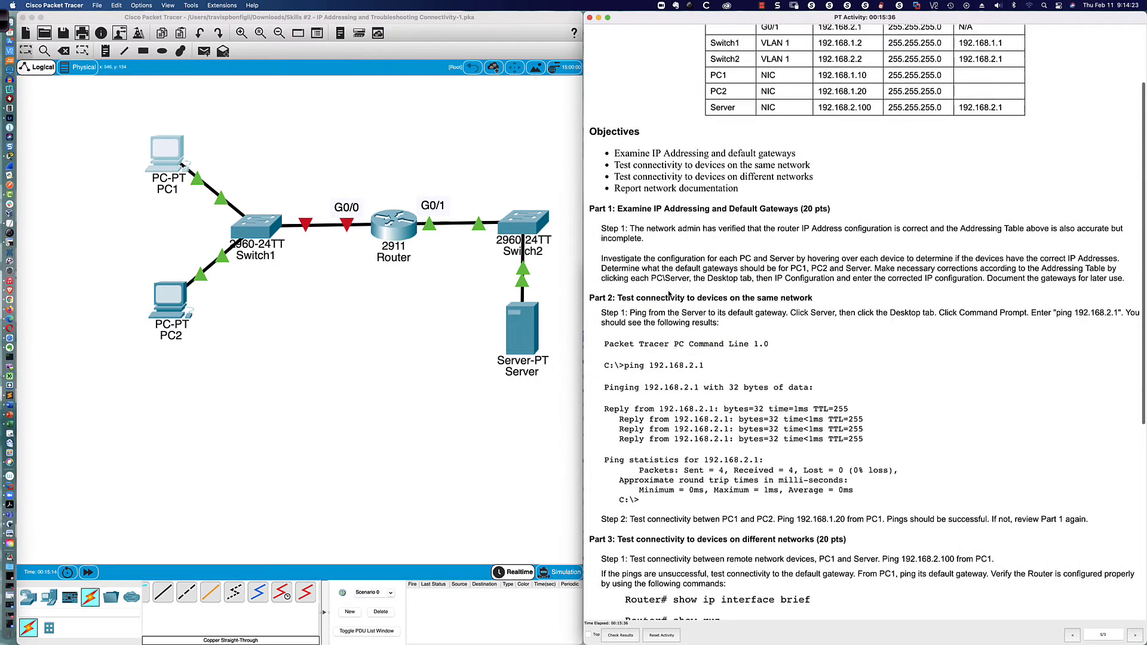
scroll(670, 293, "down", 7)
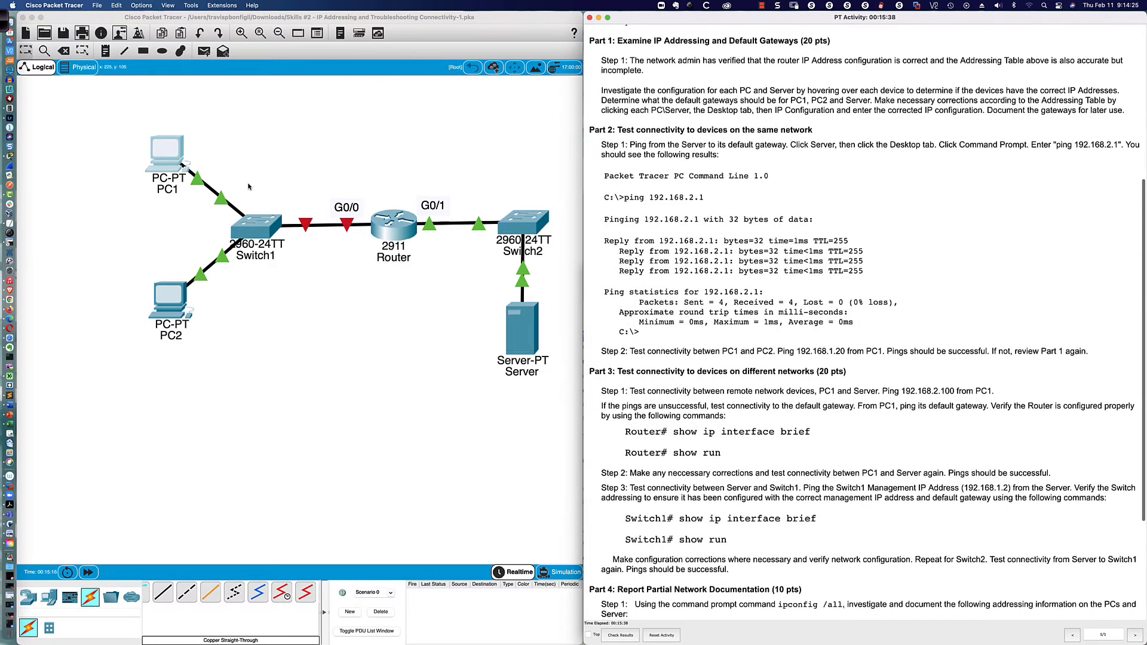
left_click(248, 187)
left_click(822, 465)
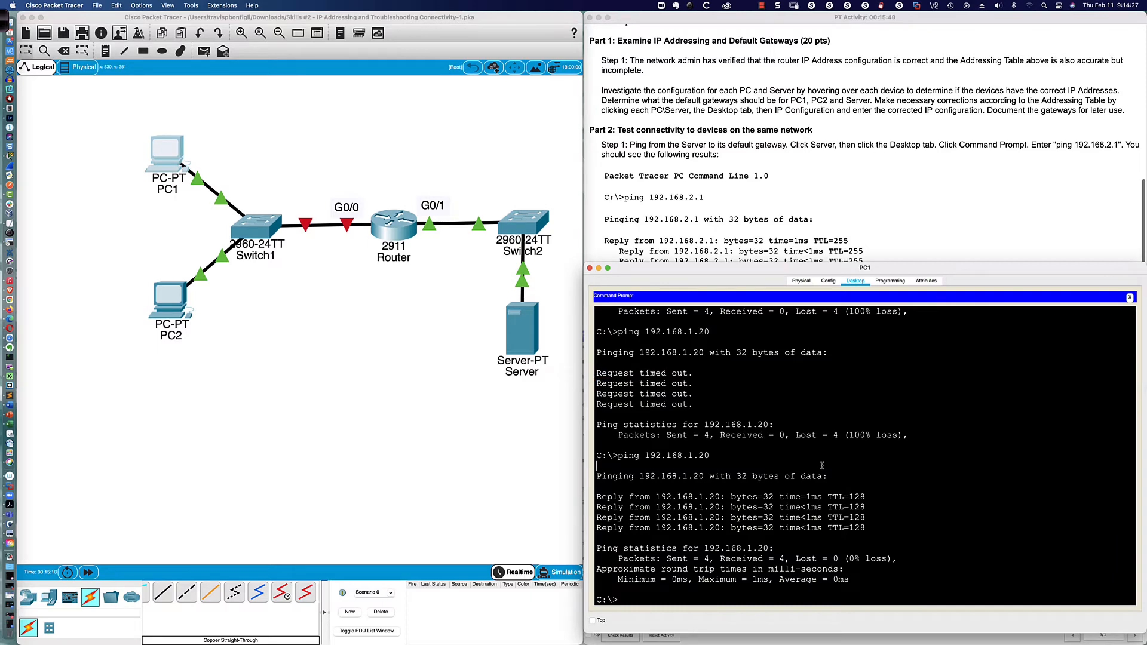
type("ipconfig")
key("Return")
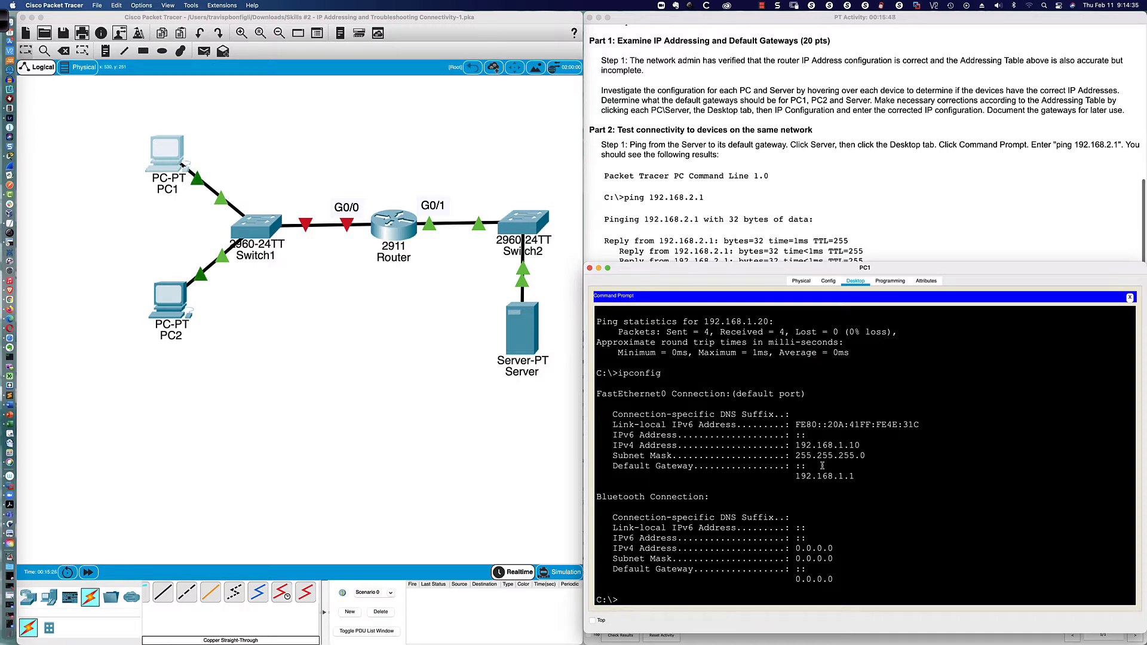
left_click_drag(832, 445, 862, 446)
left_click(864, 446)
left_click_drag(795, 476, 860, 478)
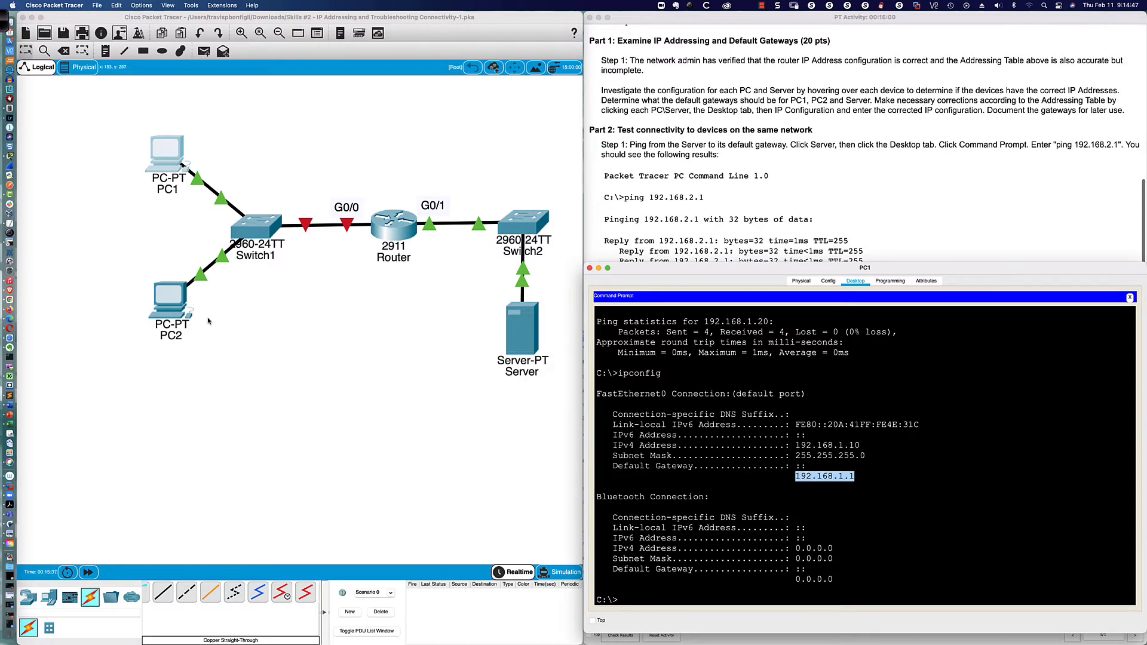
- Run ipconfig in PC2's Command Prompt and check its IPv4 address, subnet mask and default gateway
left_click(170, 297)
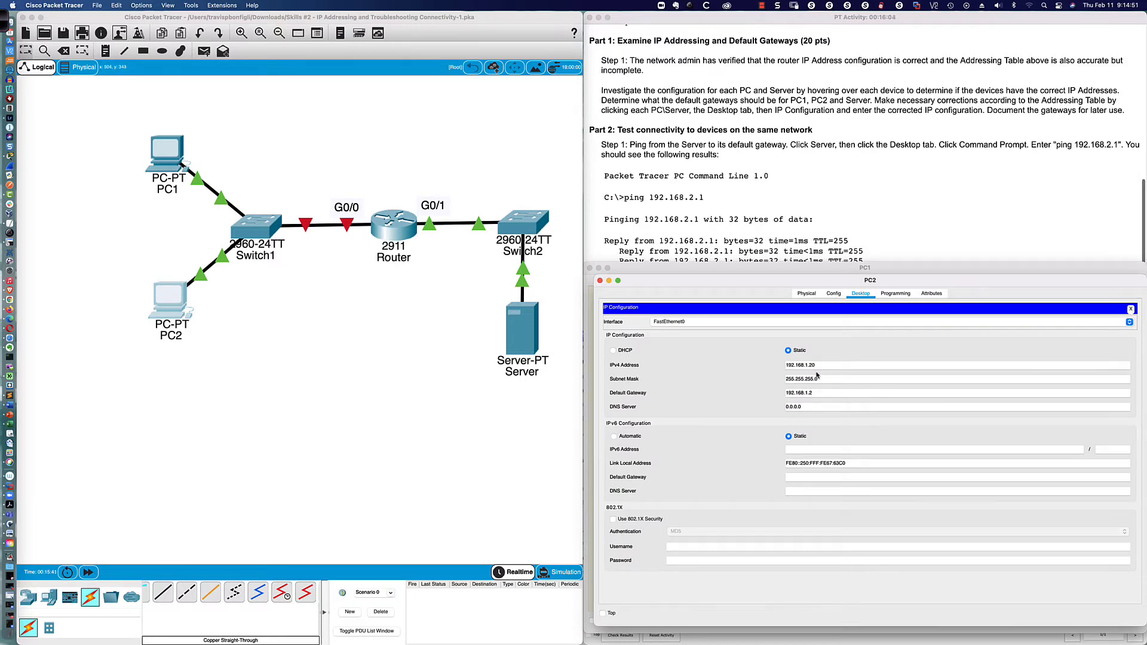
left_click(1131, 310)
left_click(917, 440)
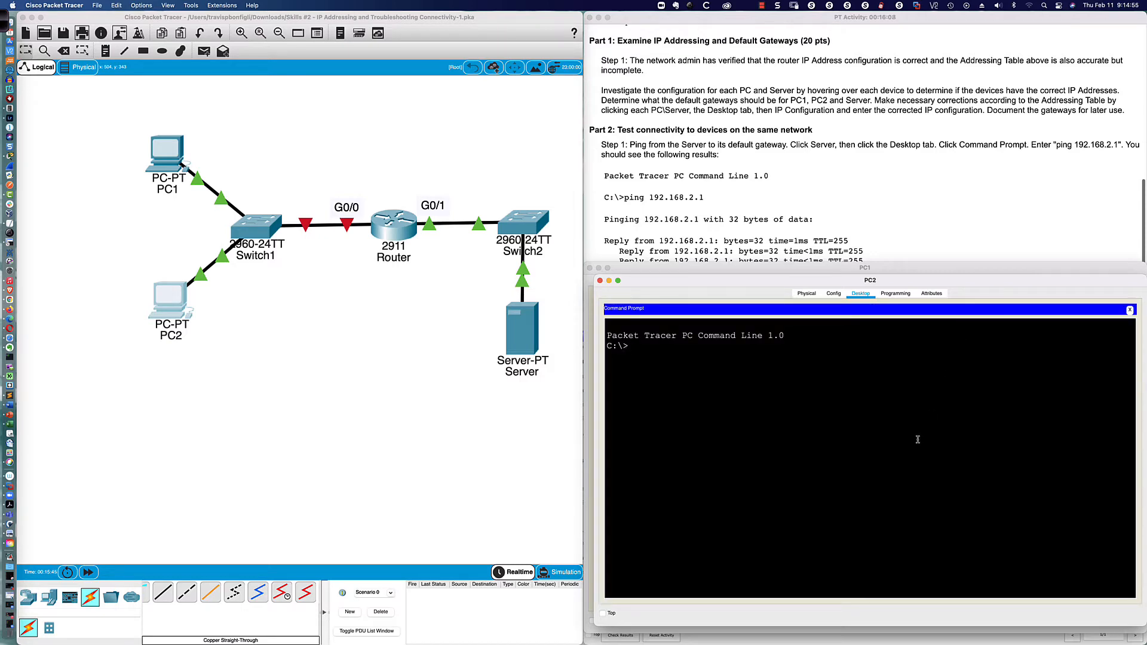
type("ipconfig")
key("Return")
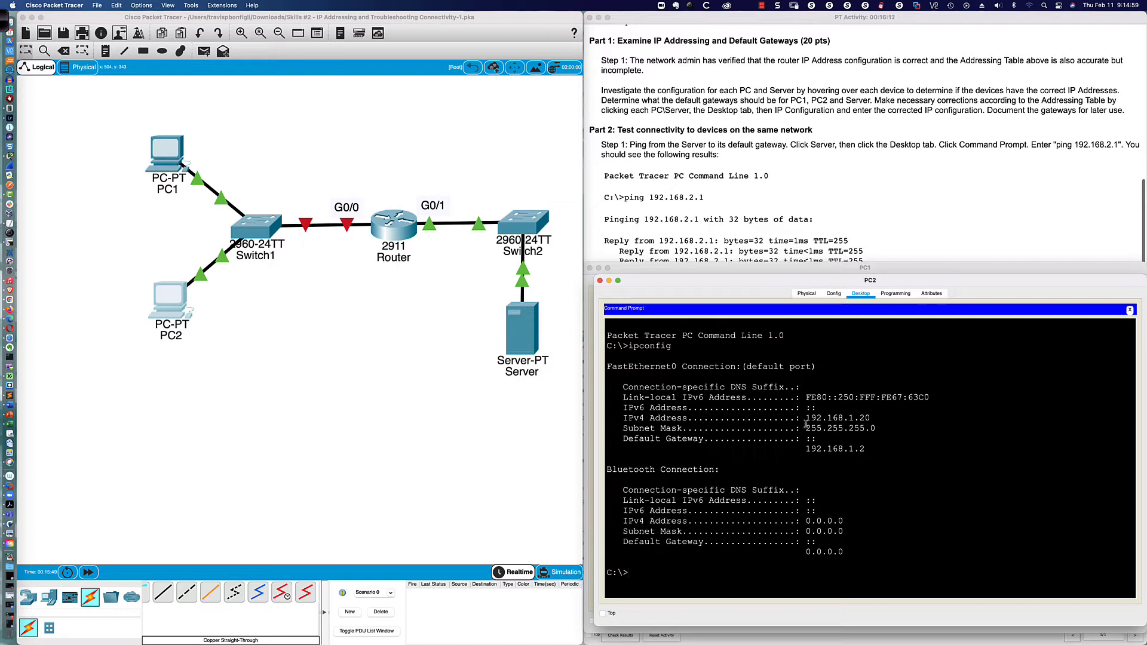
mouse_move(805, 418)
left_mouse_down()
mouse_move(884, 418)
mouse_move(793, 429)
left_mouse_up()
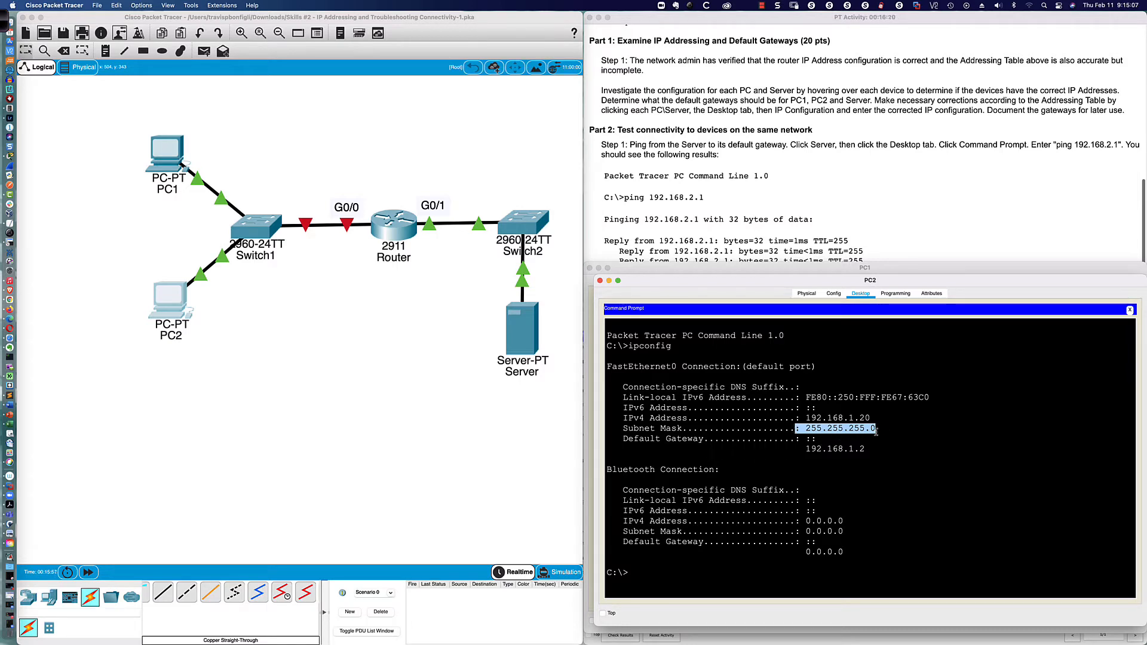
left_click_drag(808, 448, 871, 449)
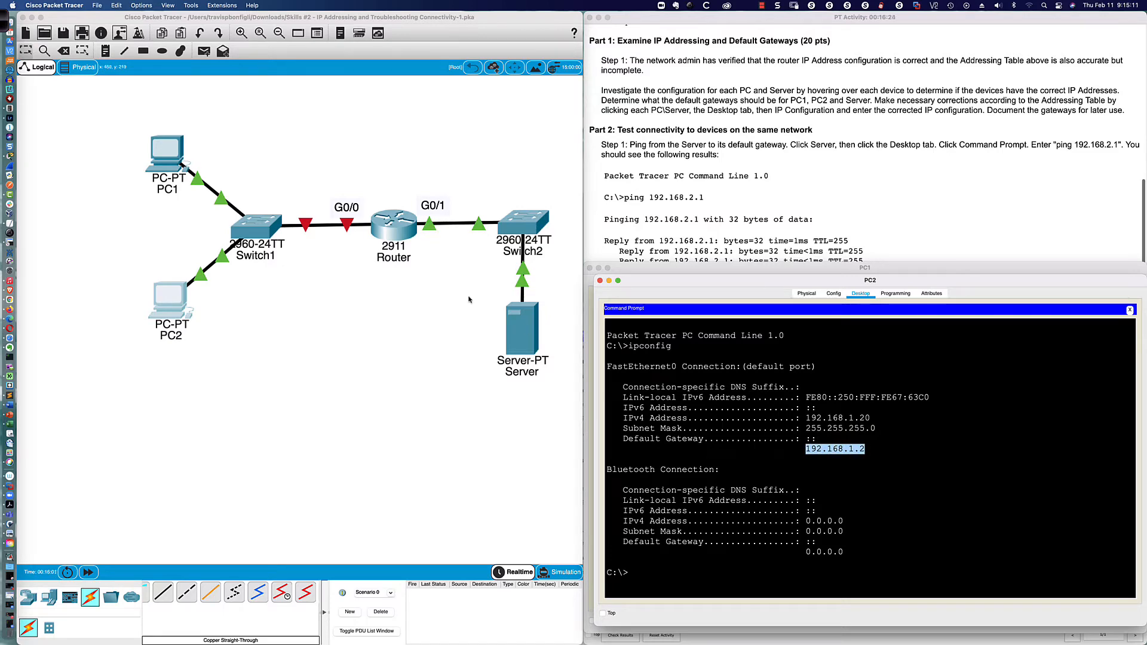
- Compare the default gateway in PC1's ipconfig output with the one in PC2's output
left_click(172, 160)
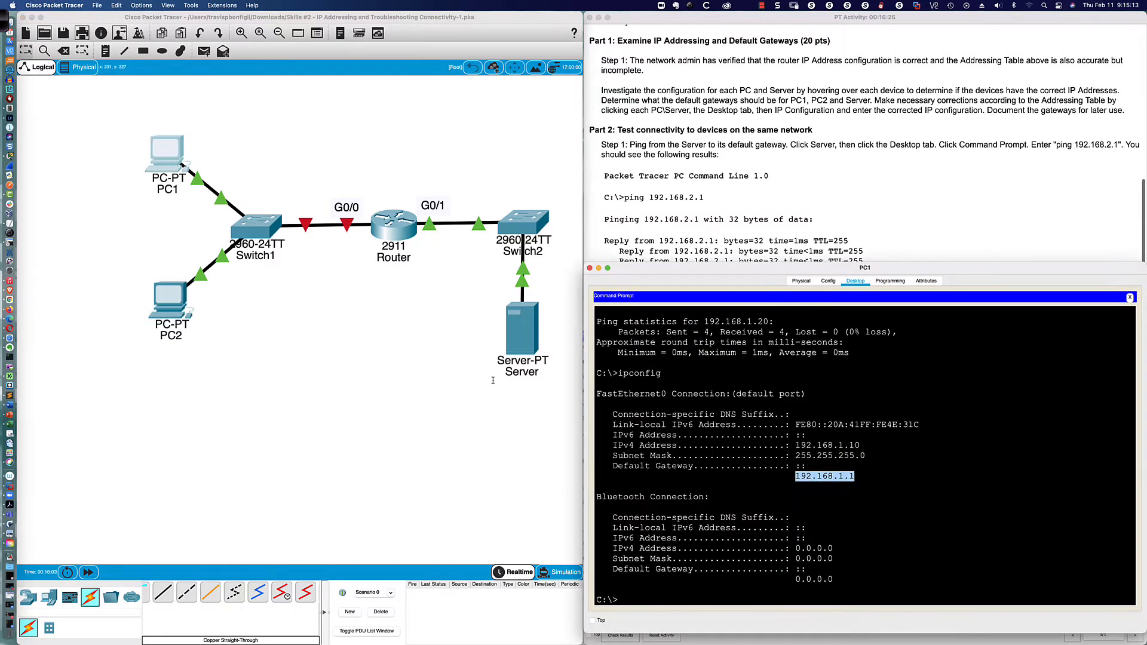
left_click(861, 501)
left_click_drag(861, 478, 792, 477)
left_click(884, 476)
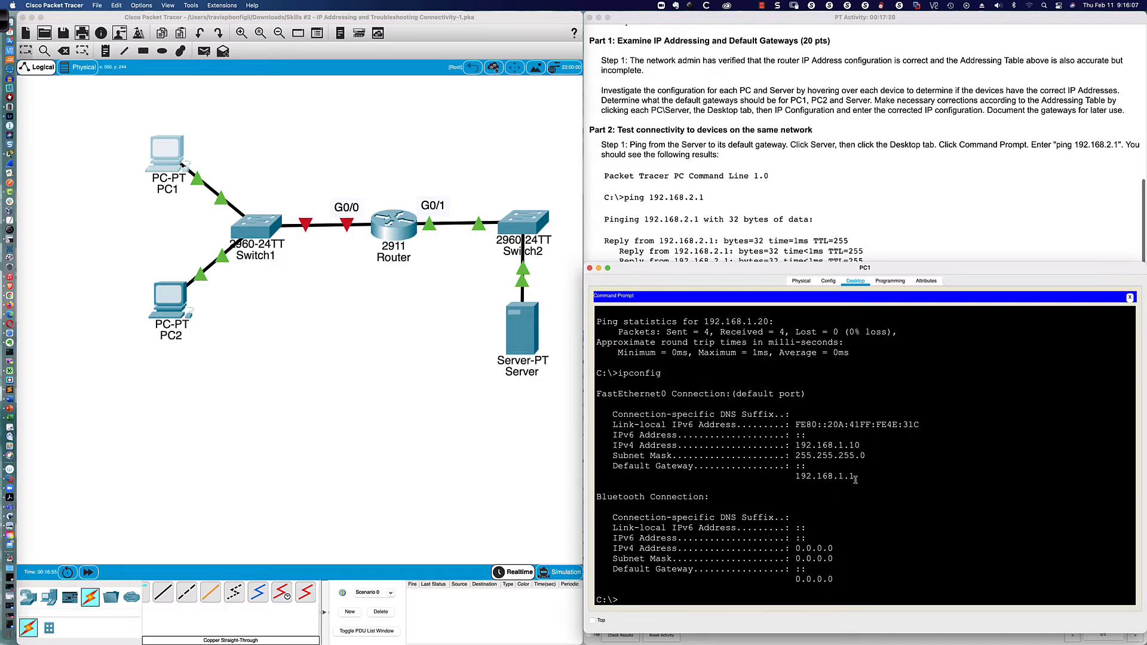
left_click(169, 308)
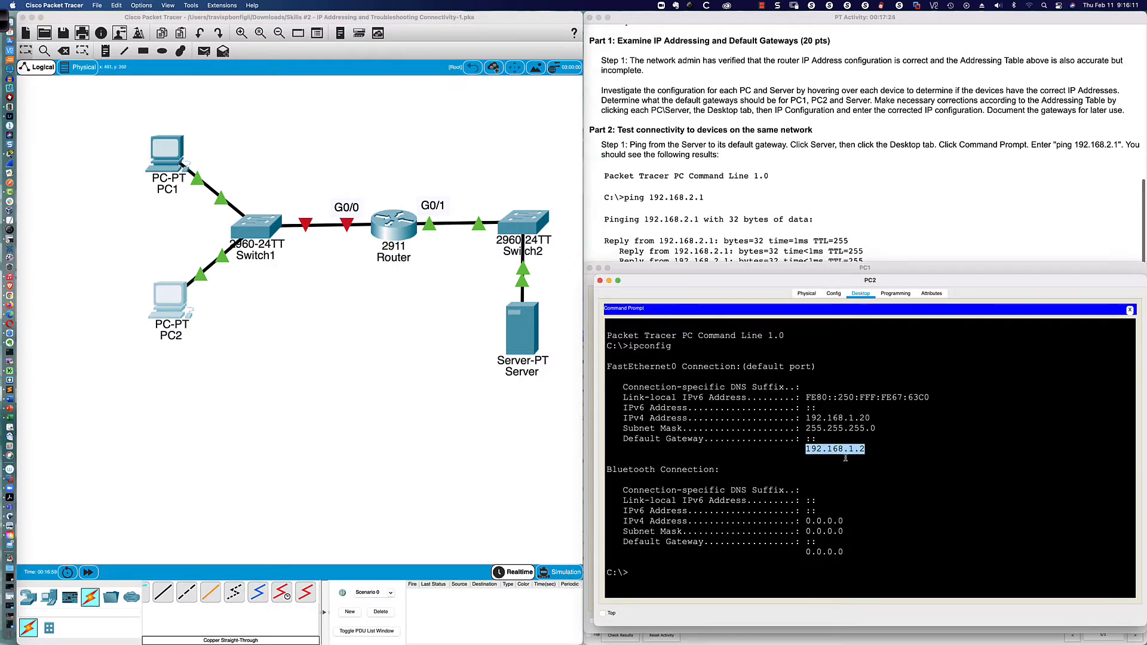
left_click(877, 452)
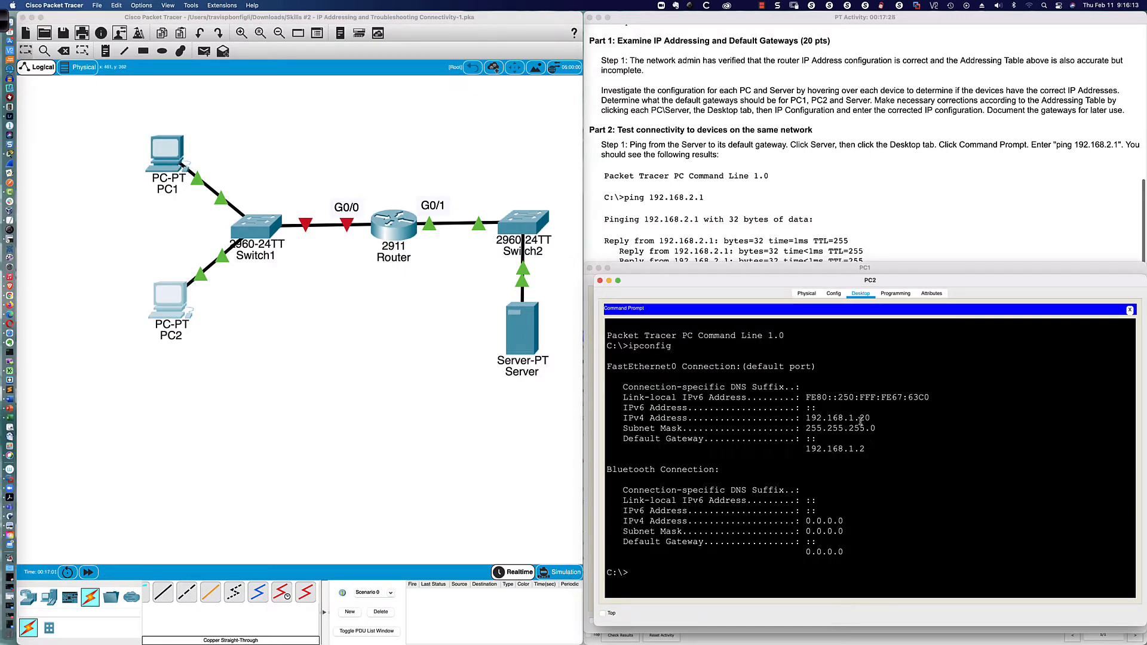
- Open the Router in an enlarged window below the topology and bring up its command line prompt
left_click(388, 234)
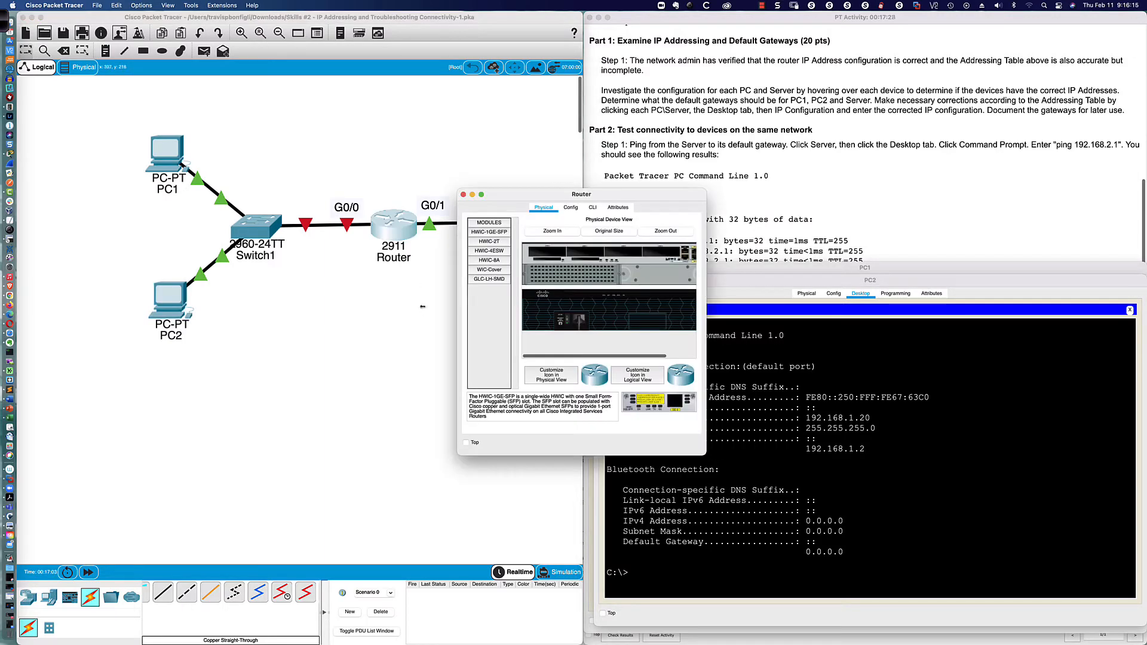
scroll(343, 225, "down", 1)
scroll(342, 225, "down", 2)
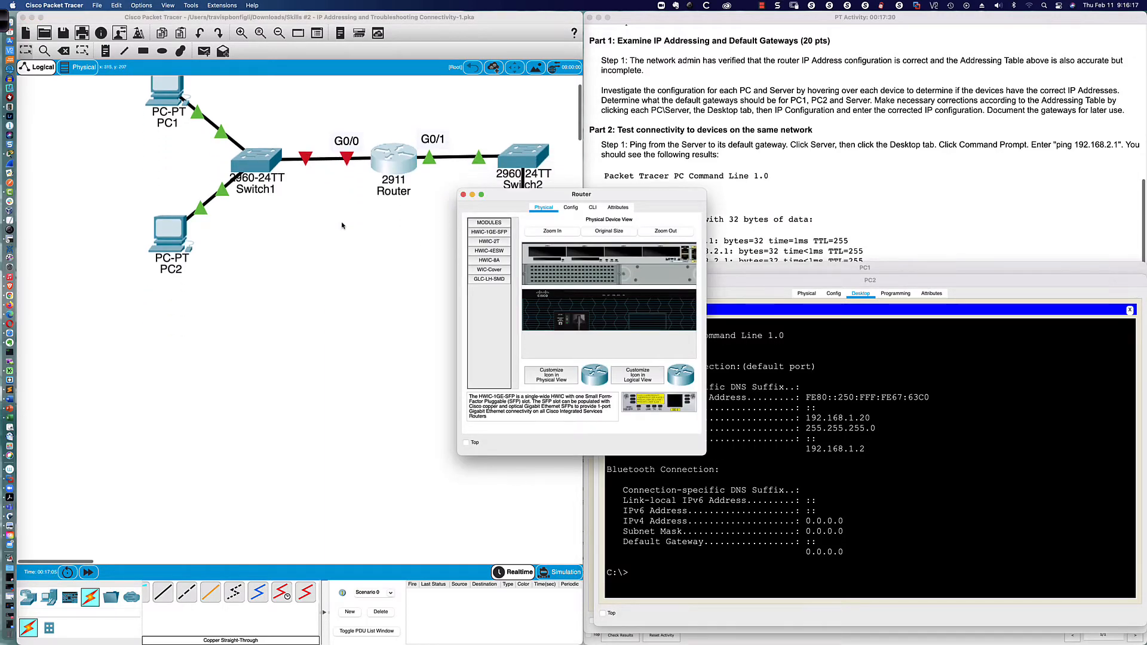
left_click_drag(265, 368, 81, 395)
left_click_drag(265, 379, 579, 339)
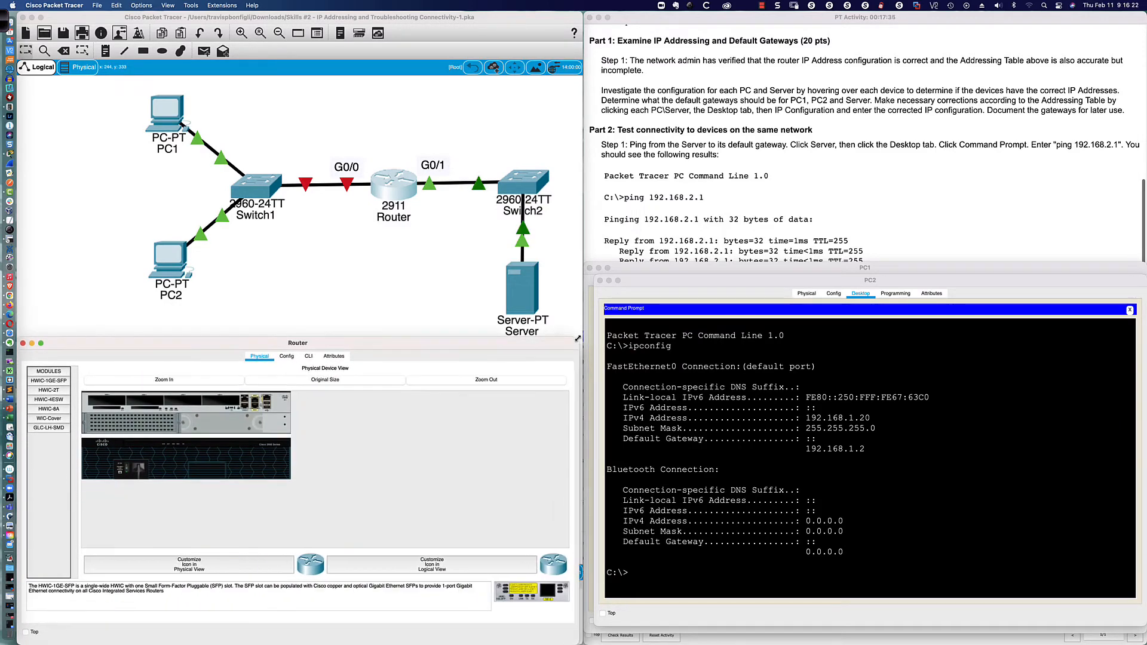
left_click(309, 356)
key("Return")
key("Return")
key("Return")
key("Return")
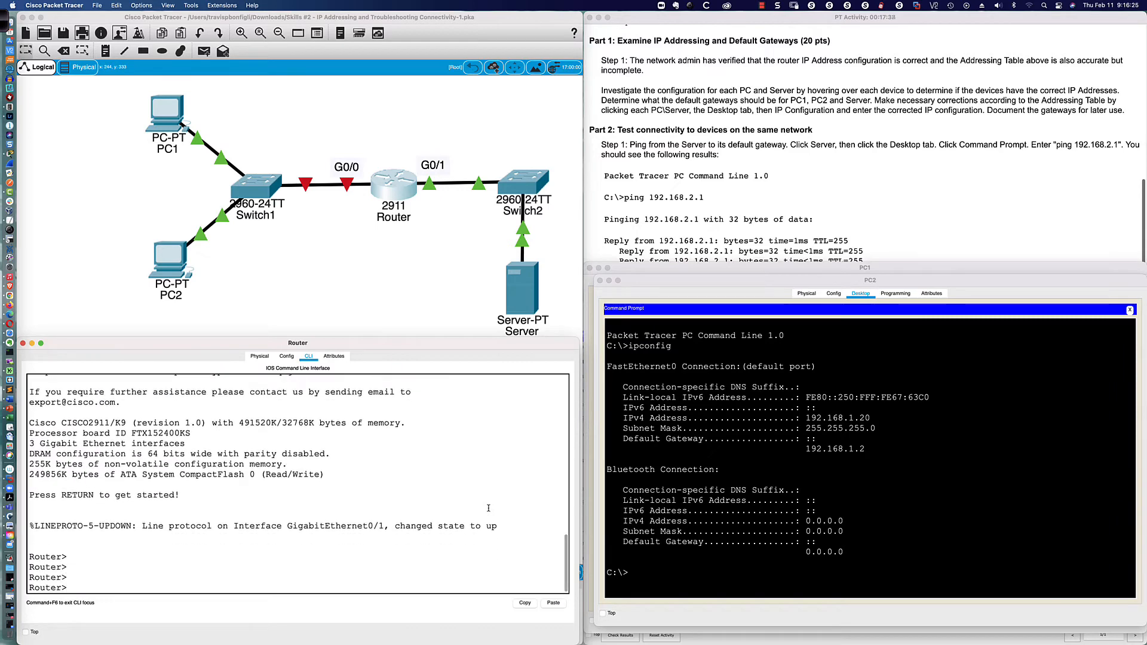
- Enter privileged EXEC mode on the Router and list its interfaces with sh ip int bri
type("en")
key("Tab")
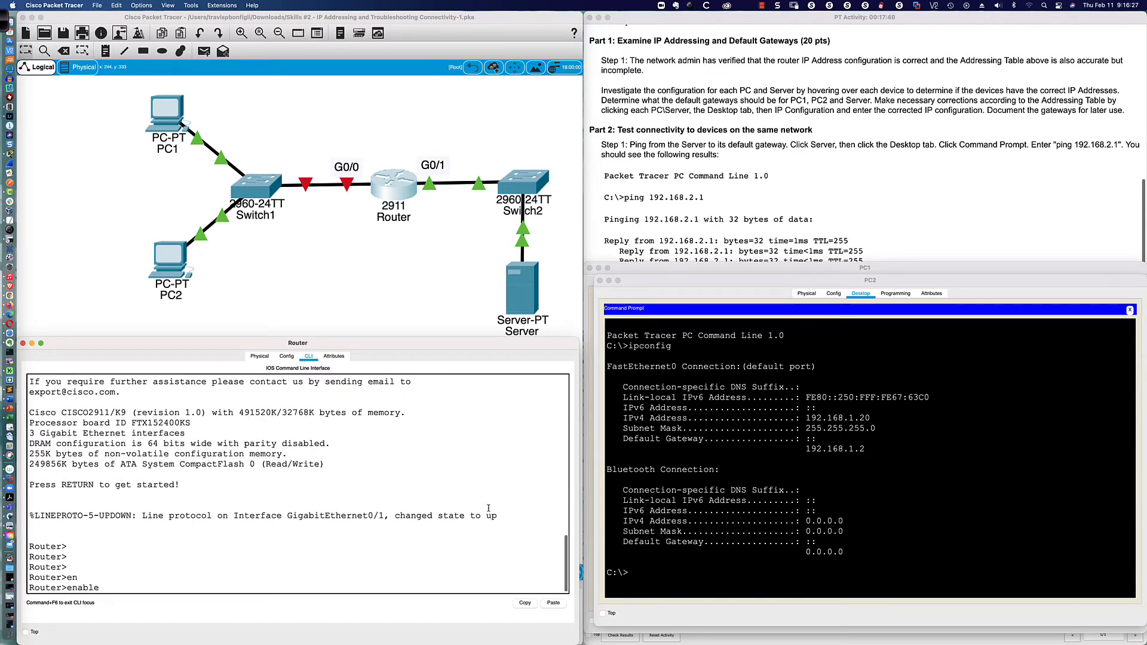
key("Return")
type("s")
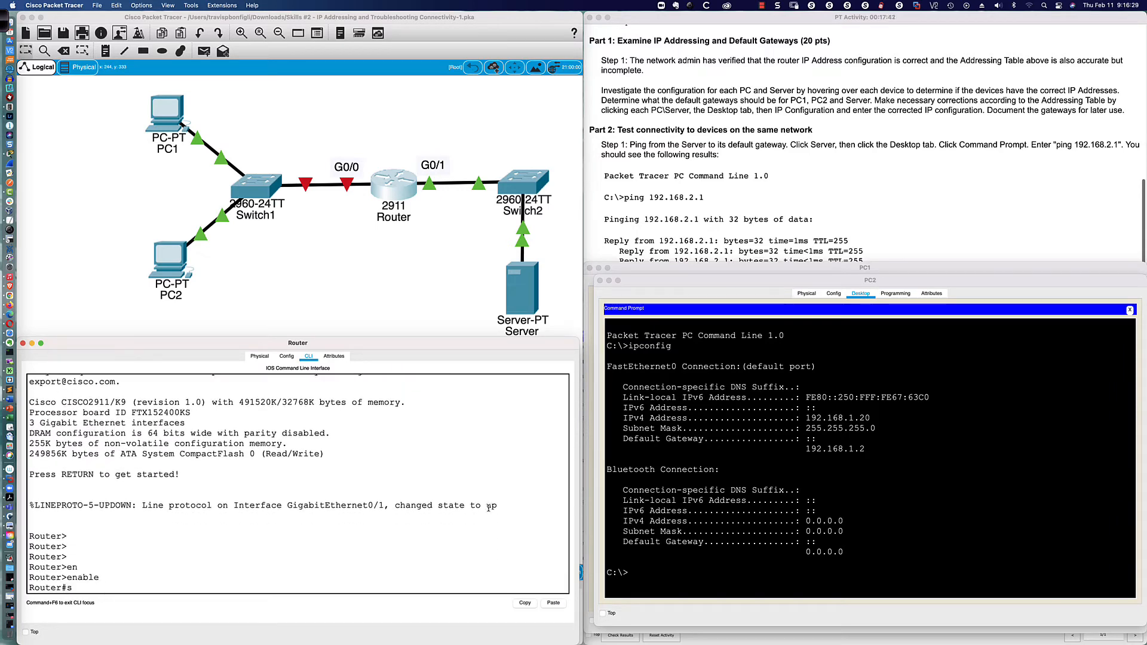
type("h ip int bri")
key("Return")
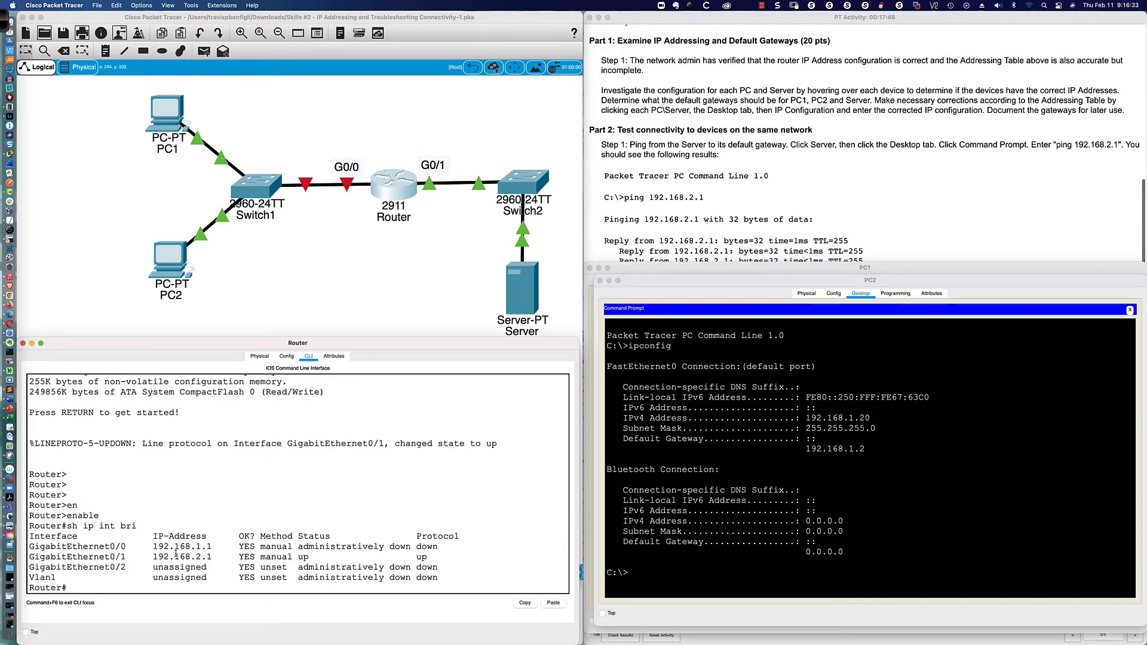
- Check GigabitEthernet0/0's address and status in the output against the Addressing Table and the Part 3 instructions
left_click_drag(155, 547, 217, 548)
left_click_drag(298, 547, 443, 551)
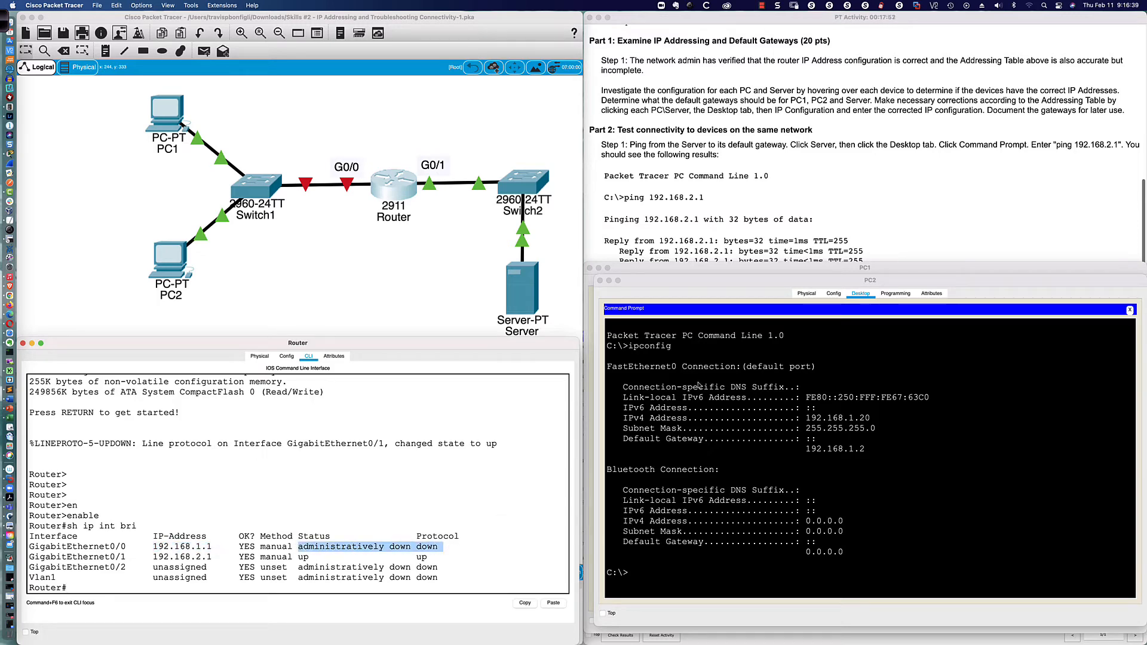
scroll(815, 176, "up", 5)
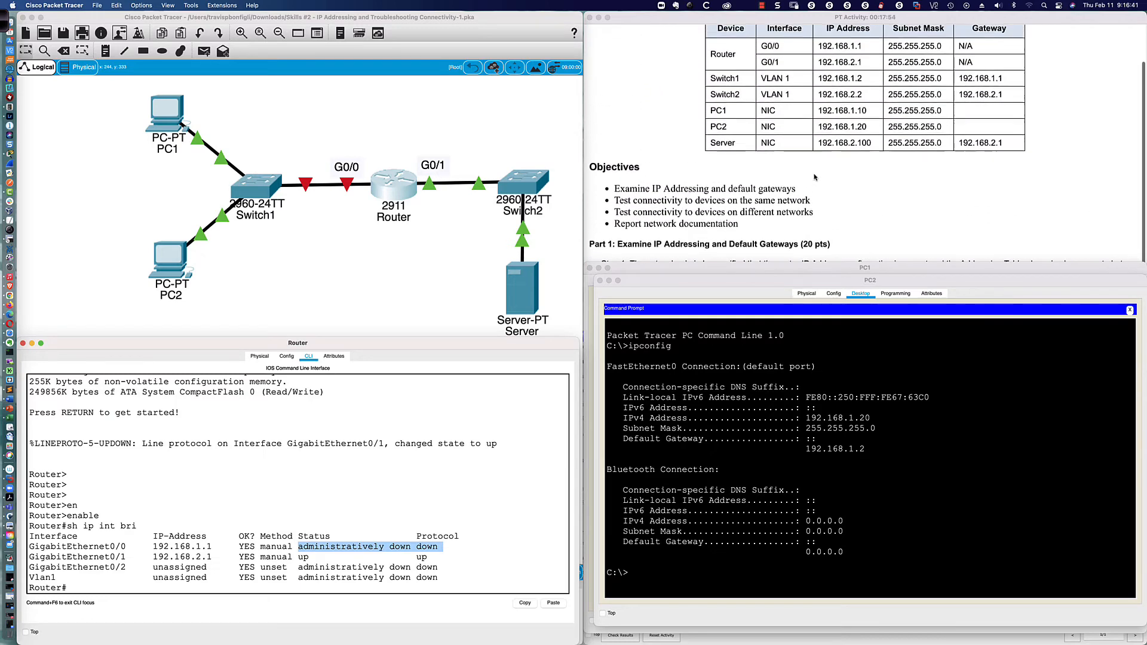
scroll(815, 177, "up", 1)
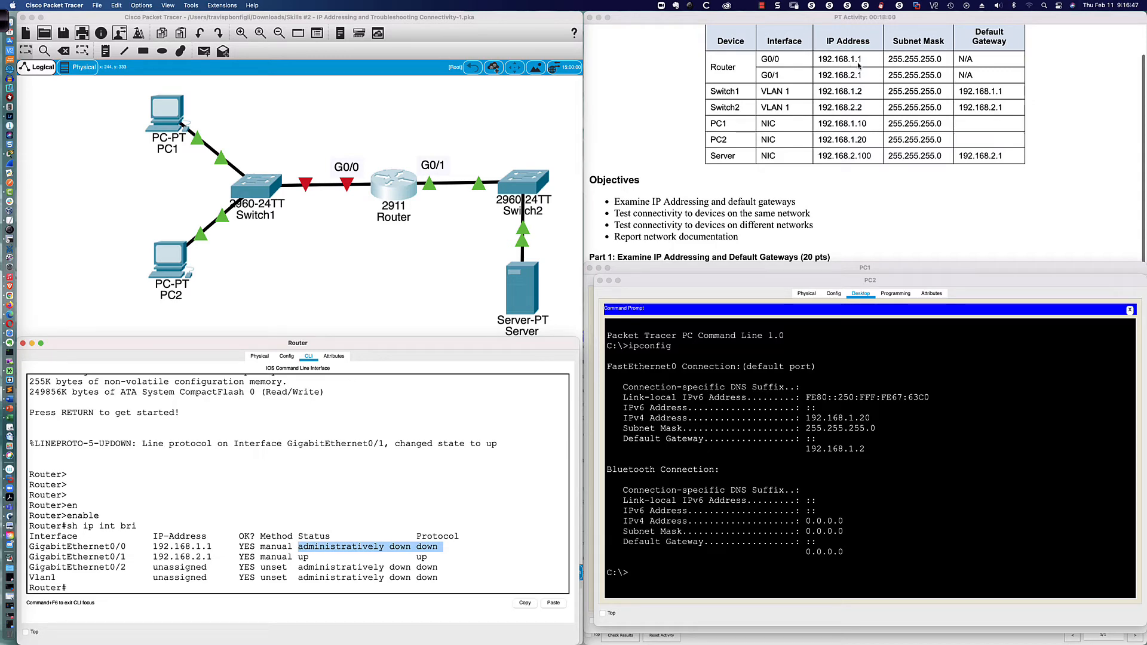
scroll(778, 131, "down", 10)
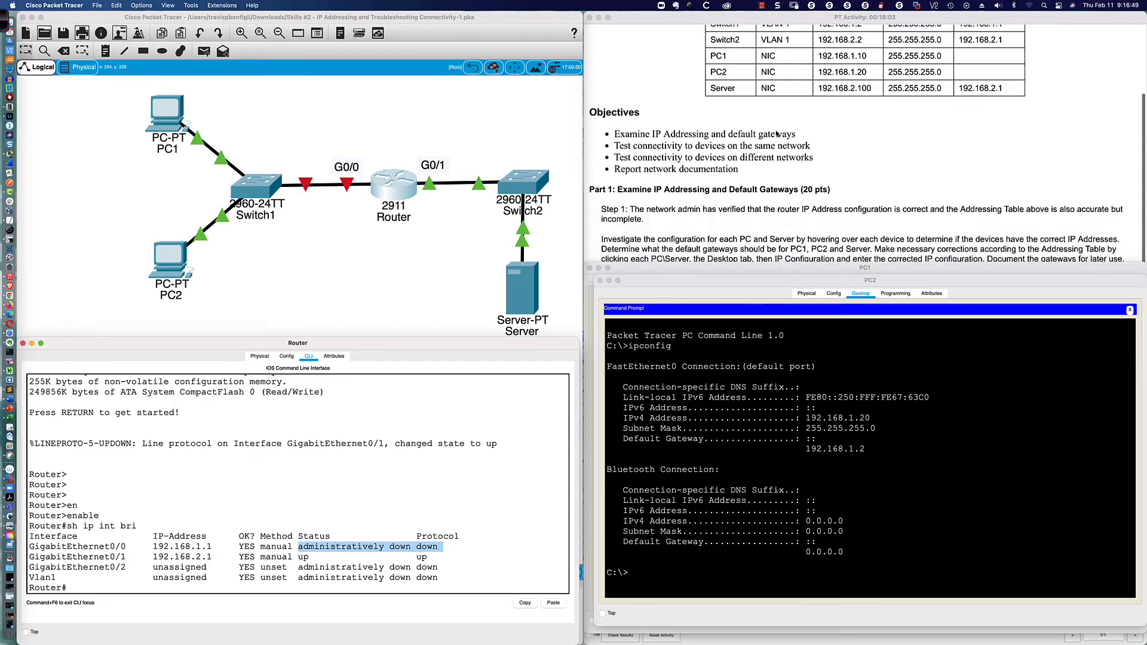
scroll(777, 133, "up", 1)
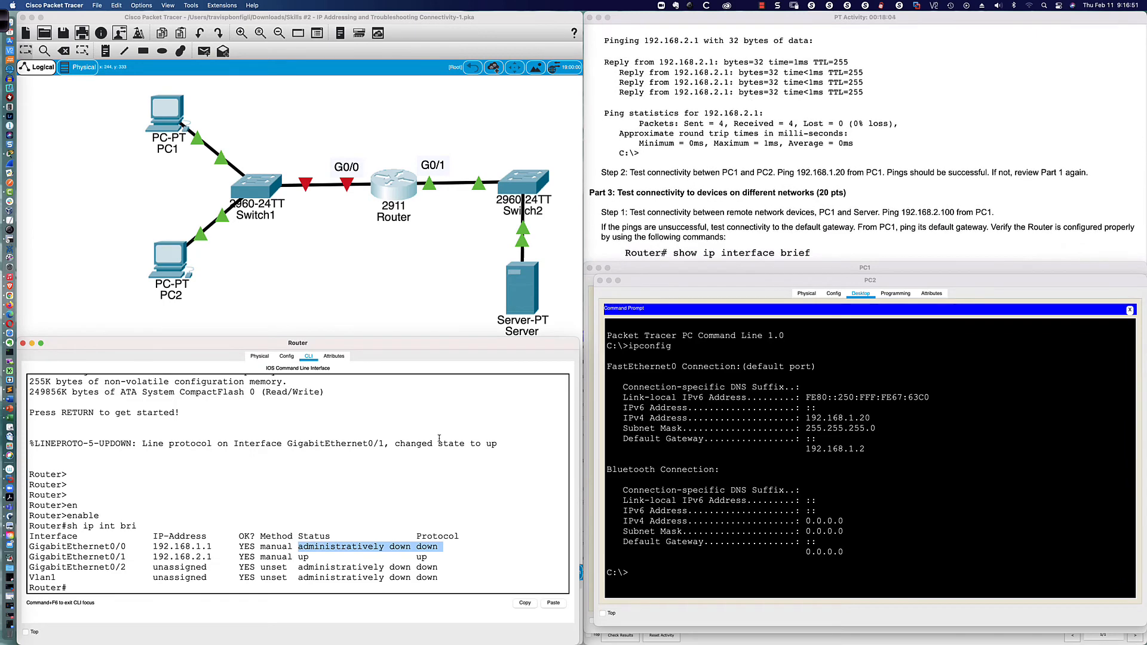
- Enter global configuration mode on the Router and enable interface g0/0 with no shut
left_click(403, 513)
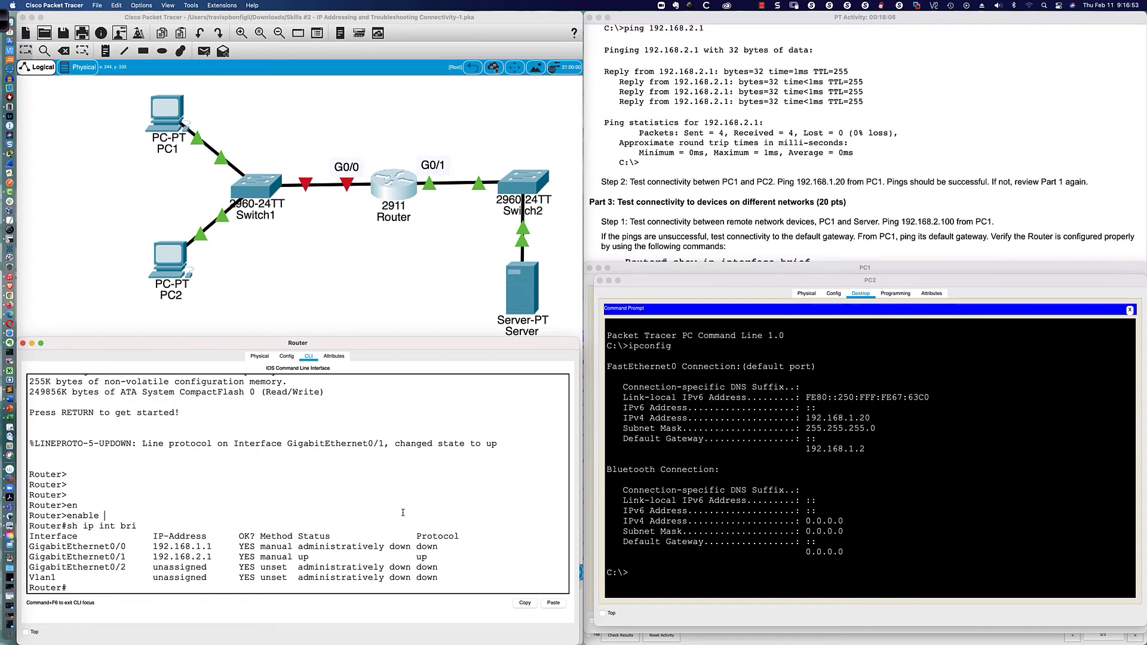
type("conf t")
key("Return")
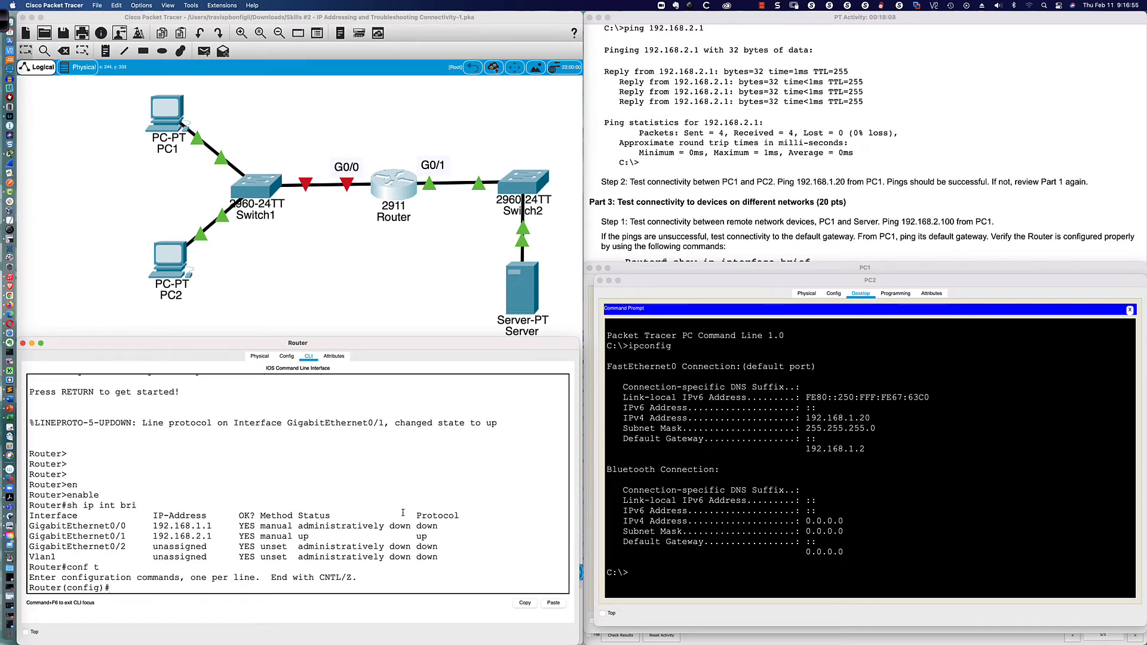
type("int g0/0")
key("Return")
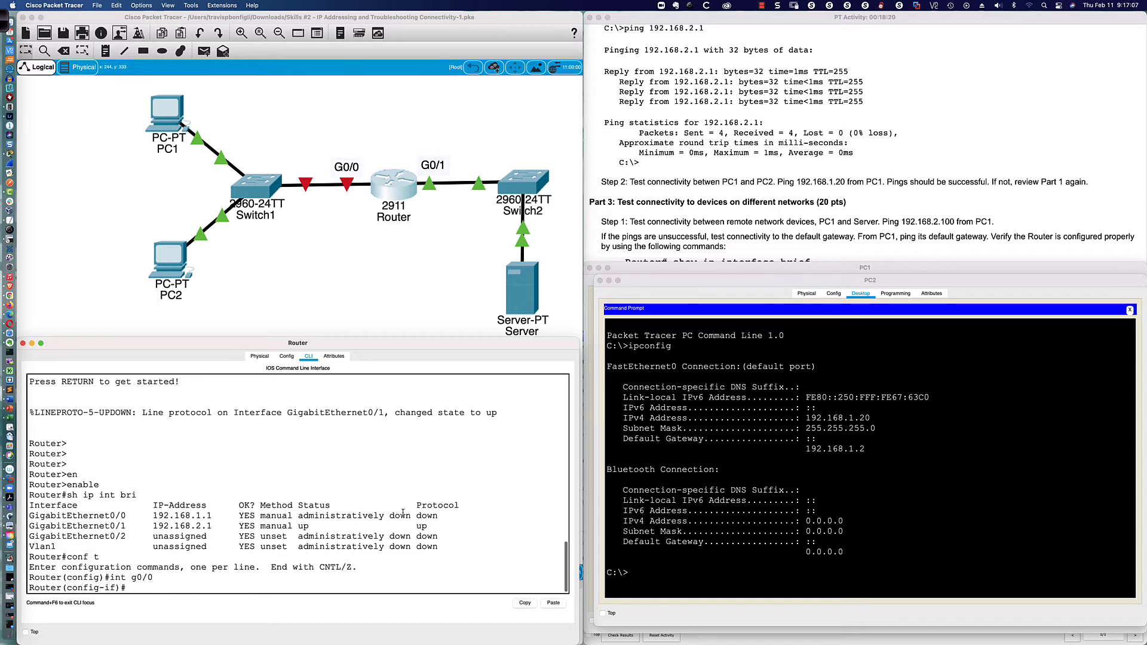
type("no shut")
key("Return")
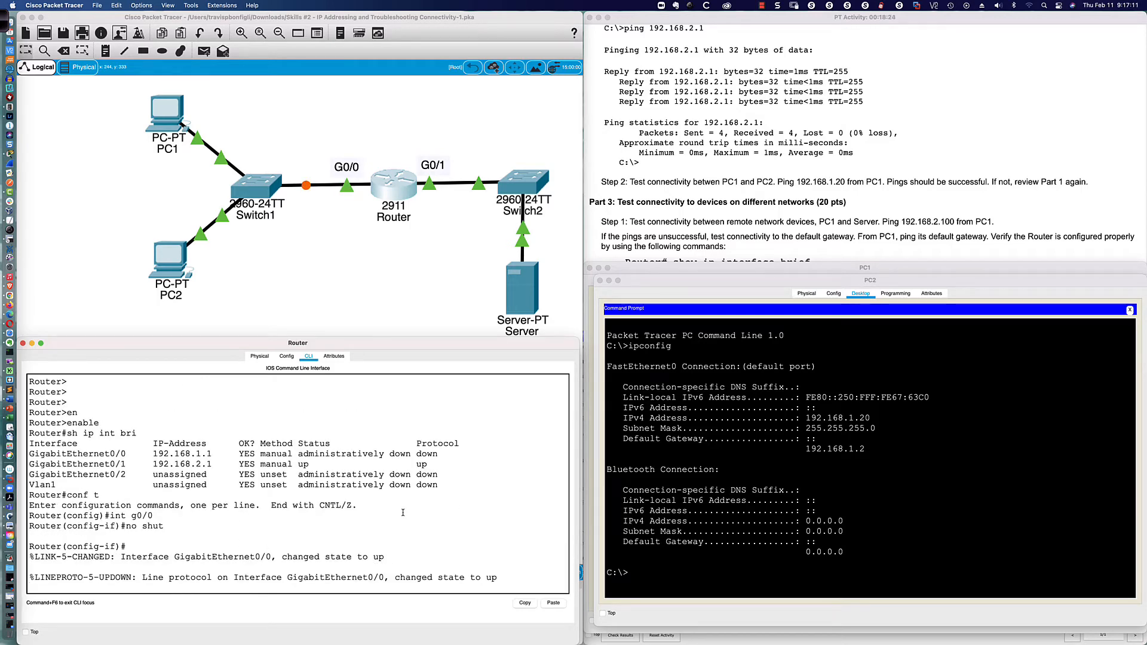
scroll(344, 191, "down", 1)
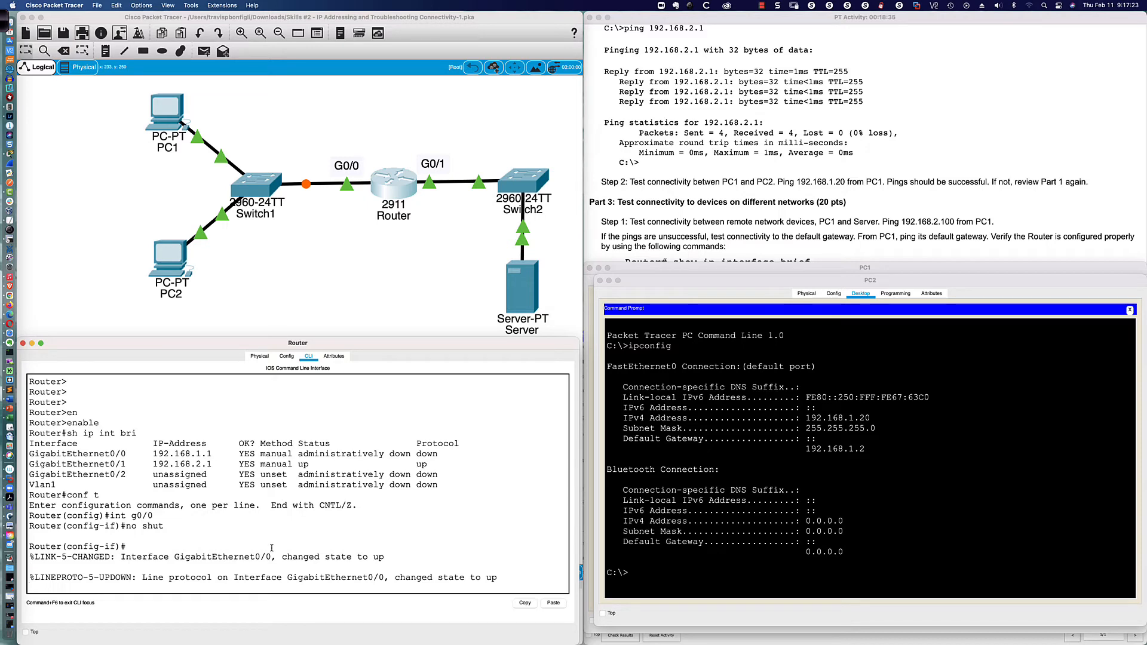
scroll(272, 548, "down", 1)
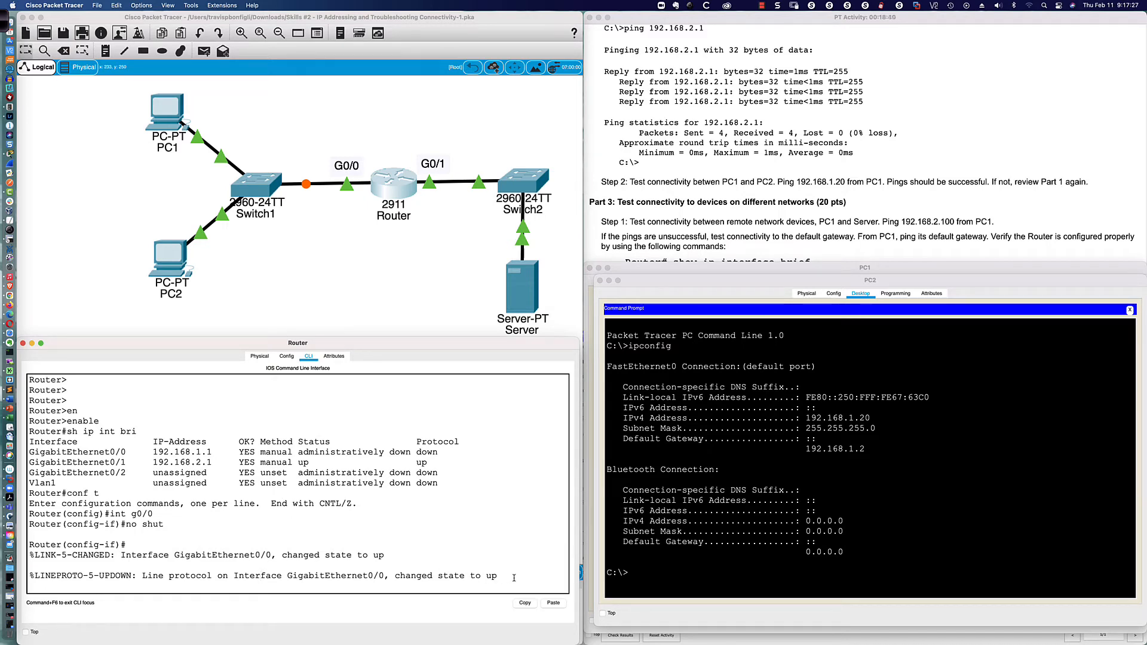
key("Return")
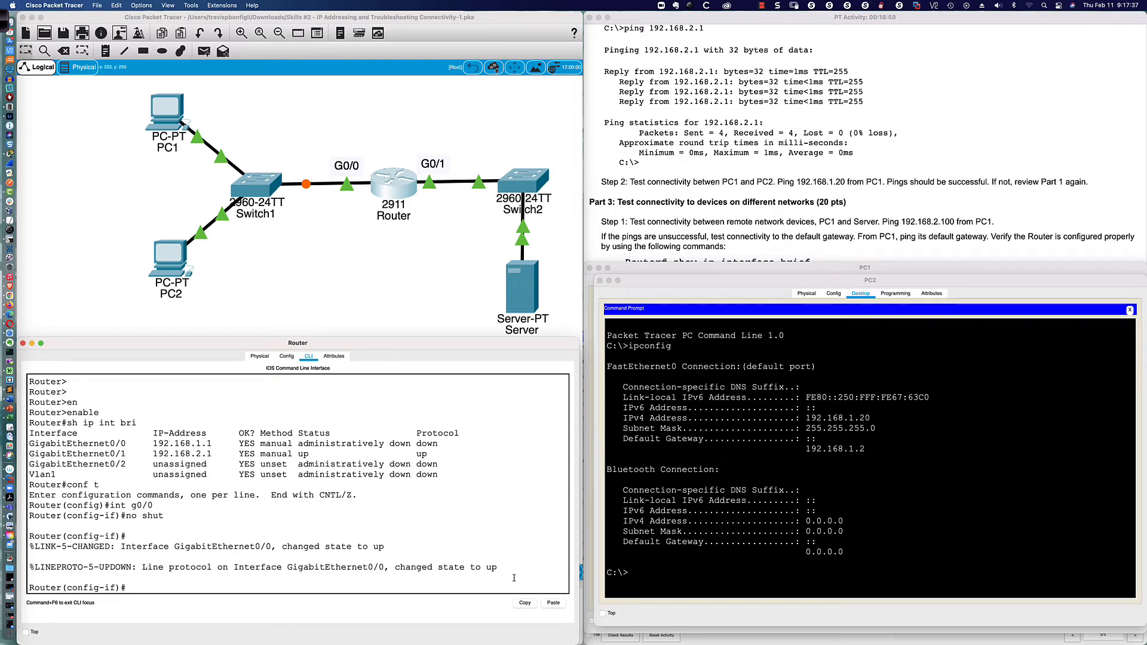
key("Return")
key("Return")
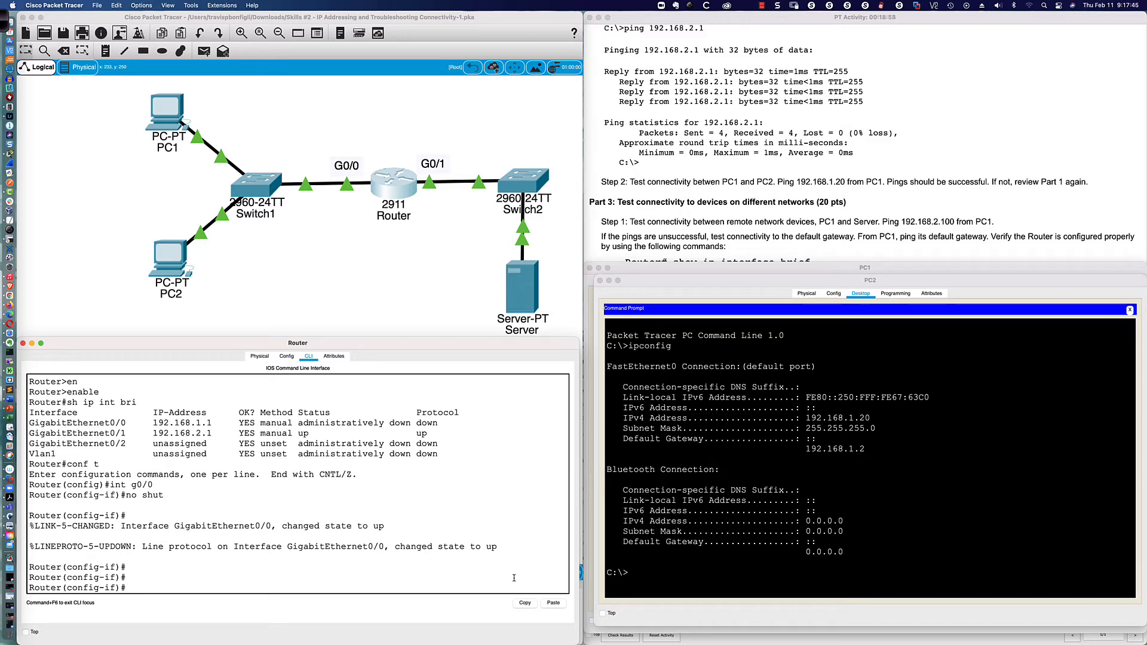
scroll(514, 578, "up", 1)
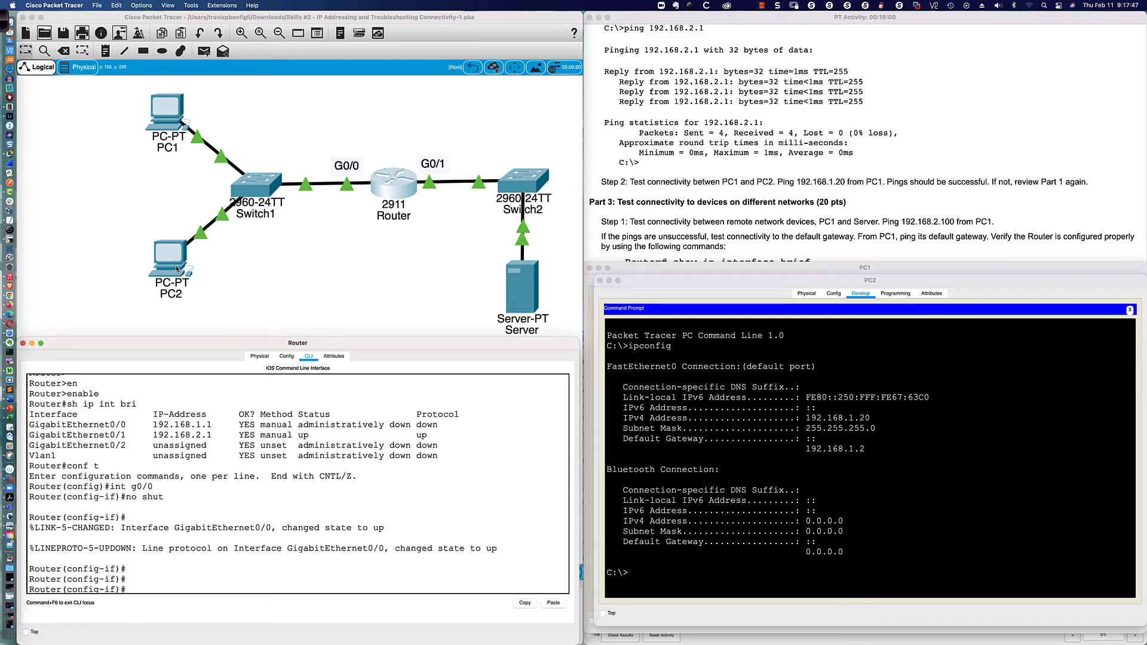
- Ping the default gateway 192.168.1.1 from PC1's command prompt and from PC2's
left_click(175, 118)
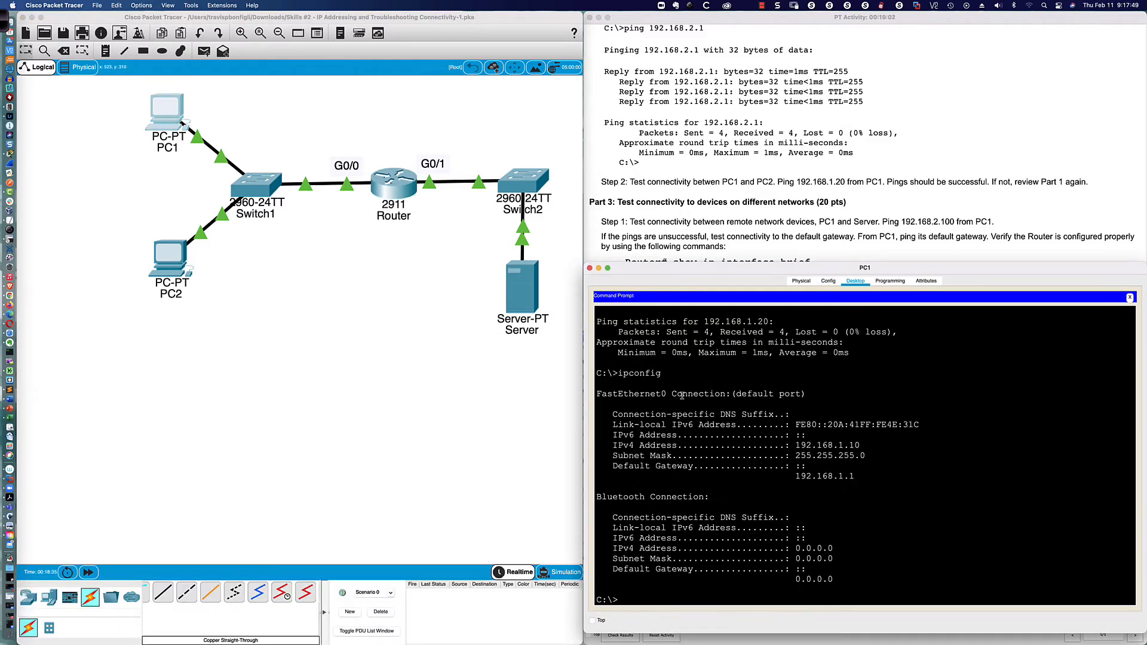
type("ping 192.168.1.1")
key("Return")
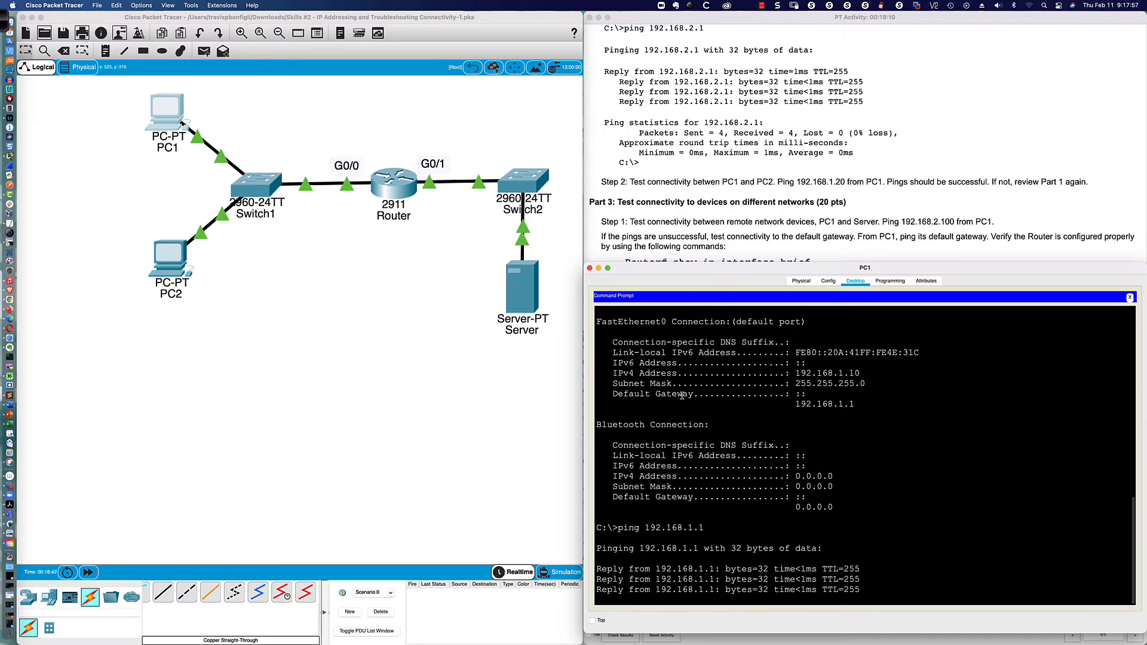
left_click(174, 261)
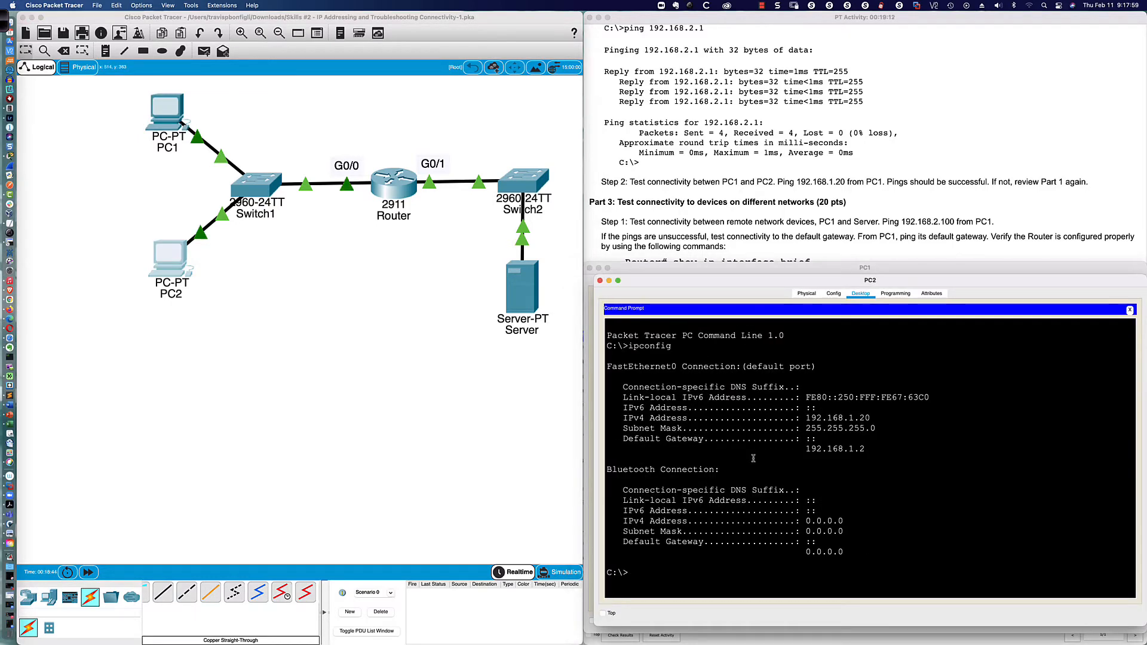
type("ping 192.168.1.1")
key("Return")
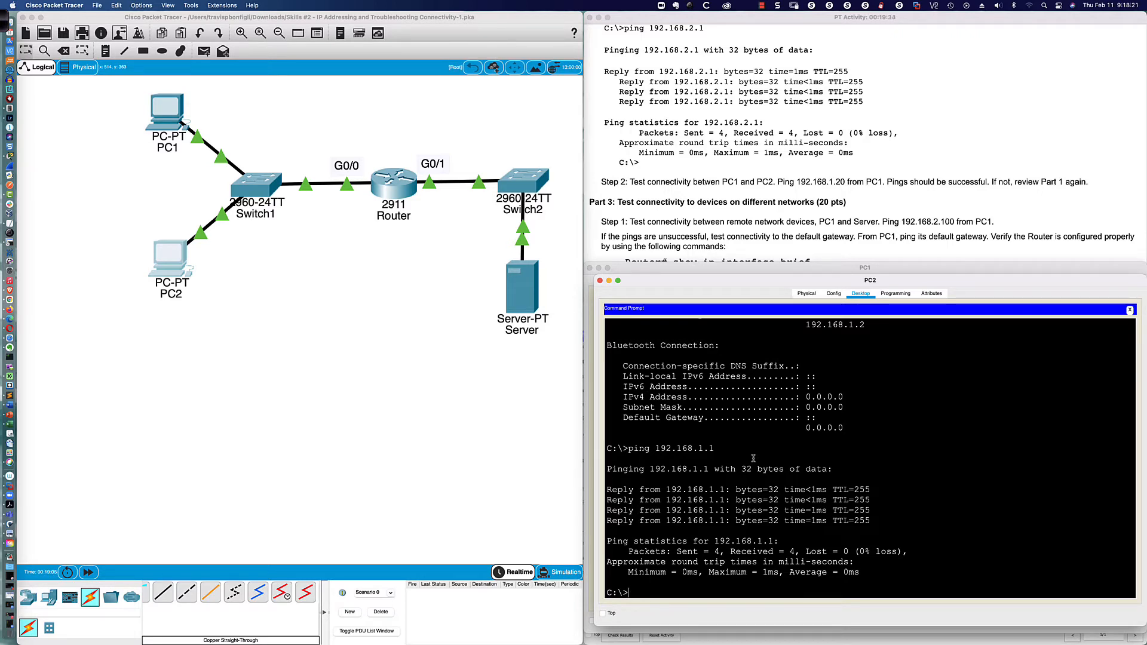
- Look up the Server's address in the Addressing Table and ping 192.168.2.100 from PC2
type("ping 192.168.2.1")
scroll(700, 174, "up", 5)
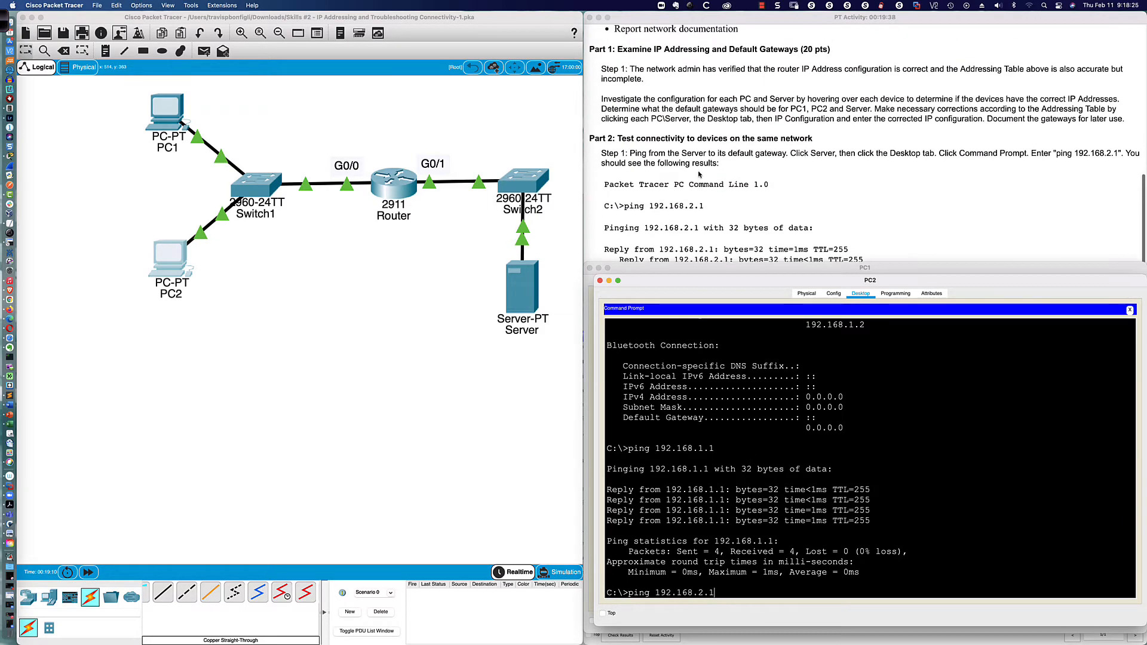
scroll(699, 175, "up", 5)
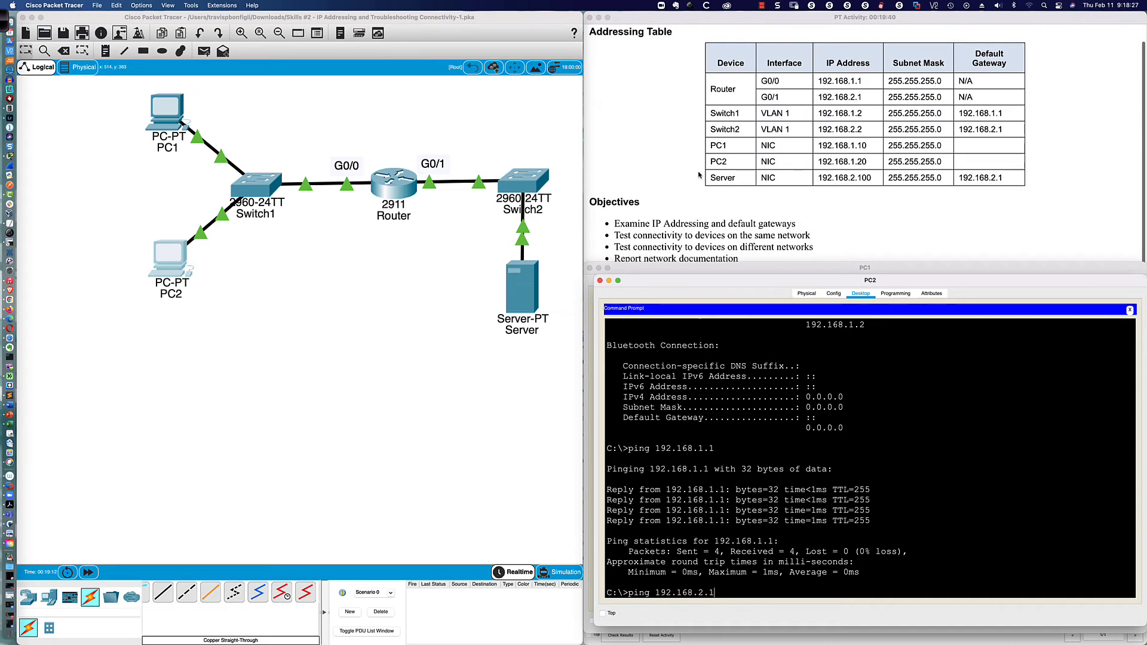
scroll(886, 425, "down", 1)
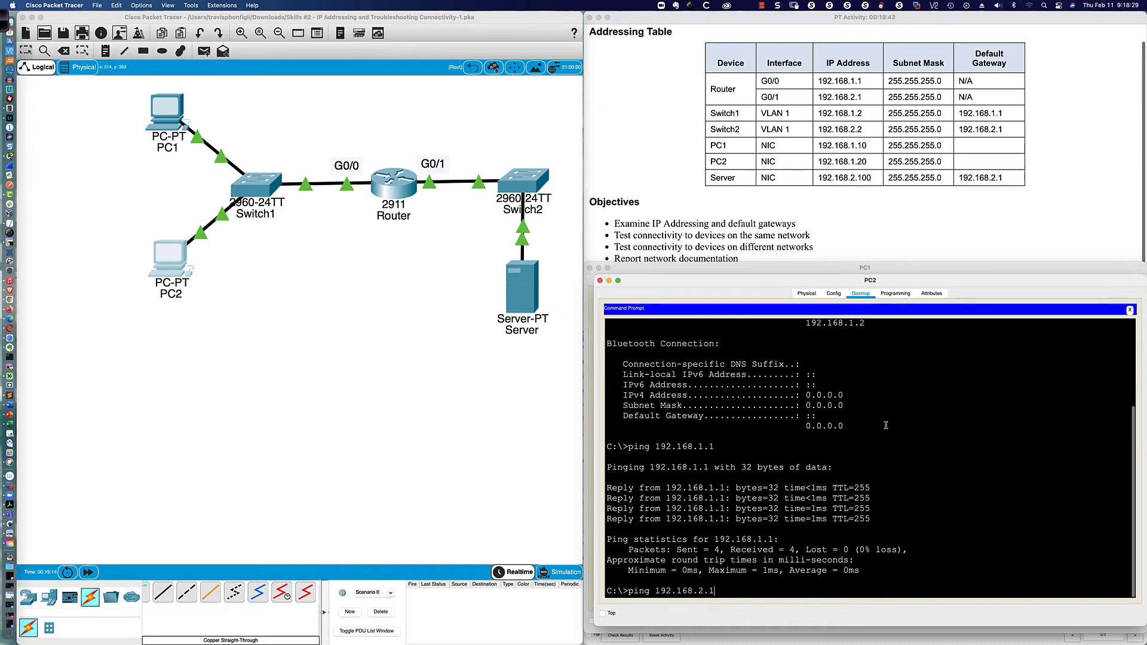
type("00")
key("Return")
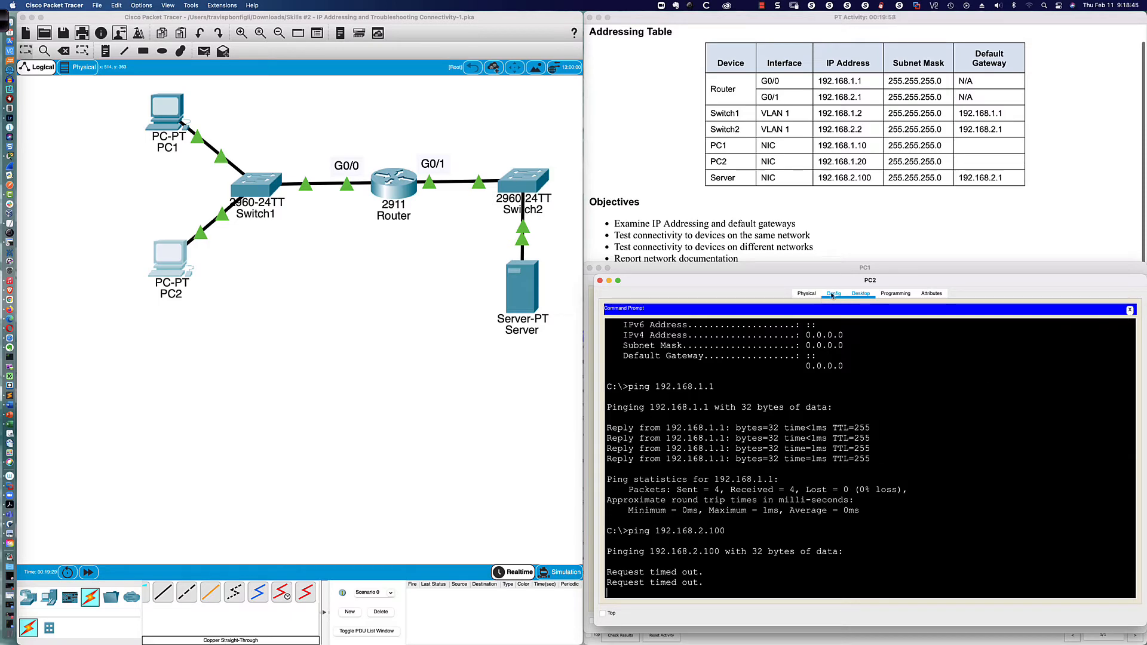
- Set the default gateway in PC2's IP Configuration to 192.168.1.1
left_click(1130, 312)
left_click(656, 329)
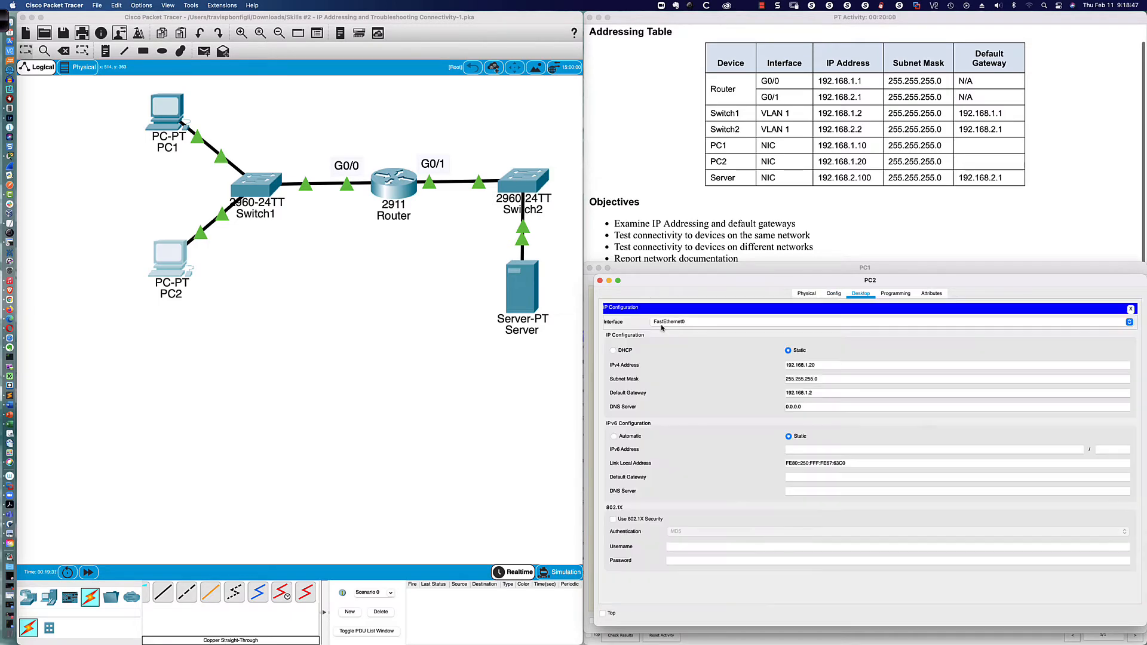
left_click(824, 393)
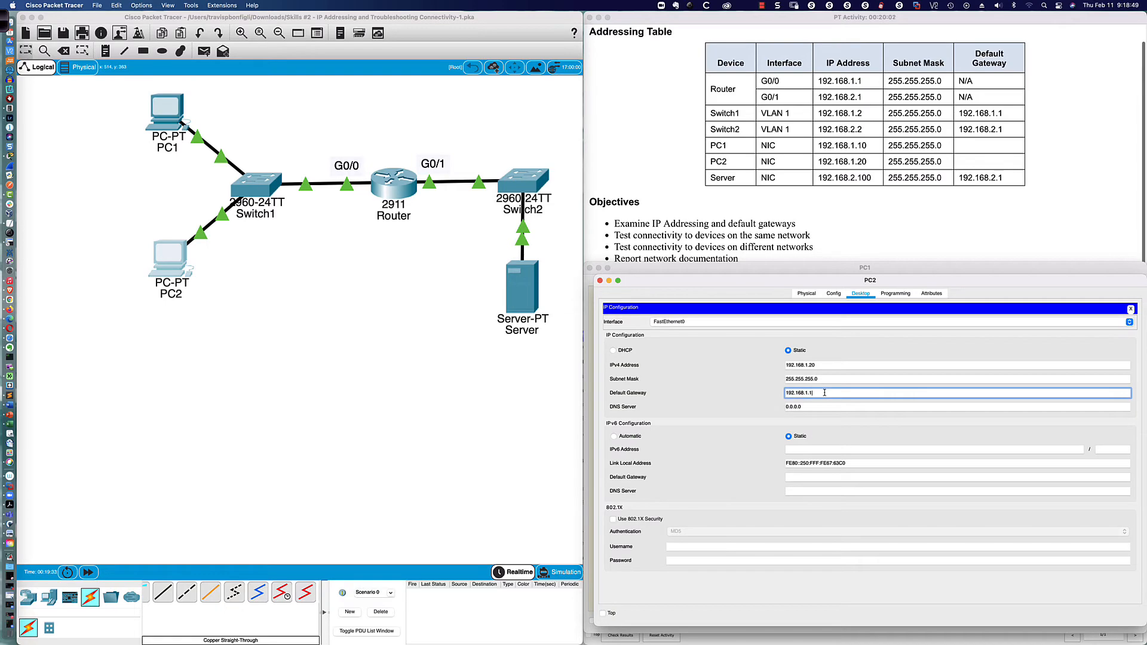
left_click(843, 366)
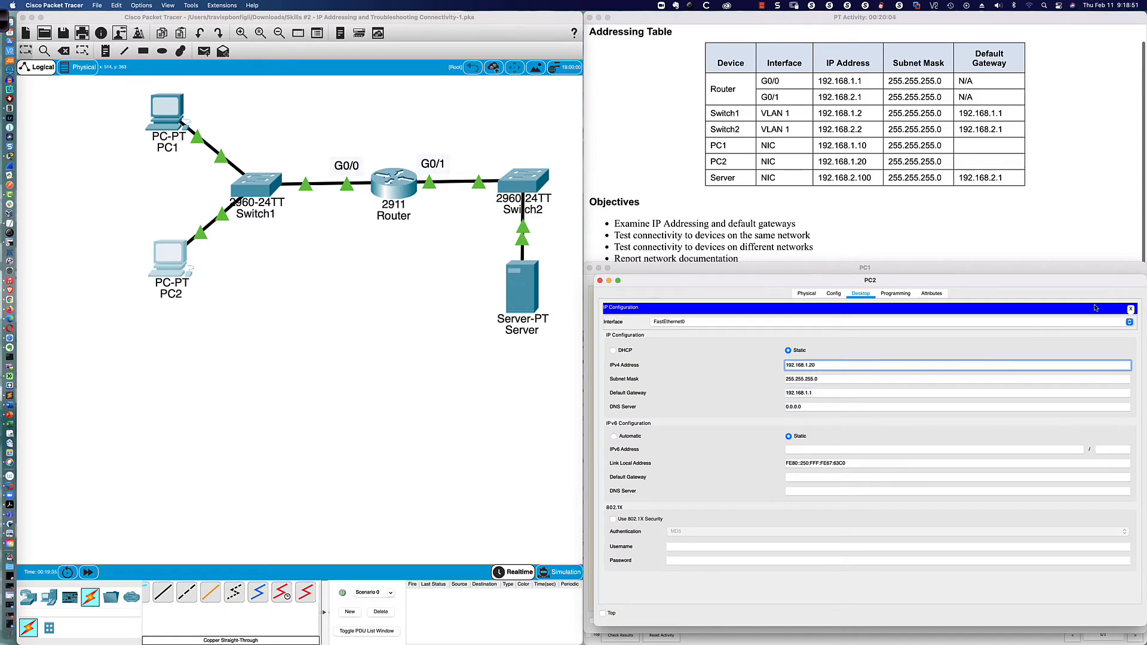
- Return to PC2's command prompt and repeat the ping to 192.168.2.100
left_click(1131, 309)
left_click(974, 326)
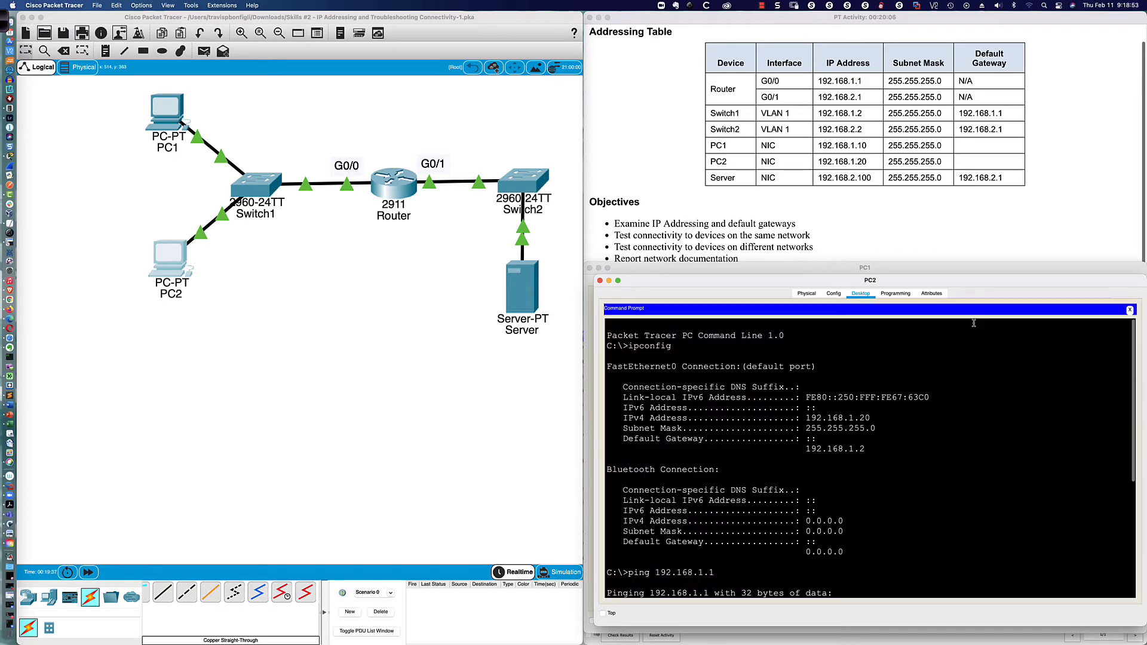
scroll(974, 325, "down", 8)
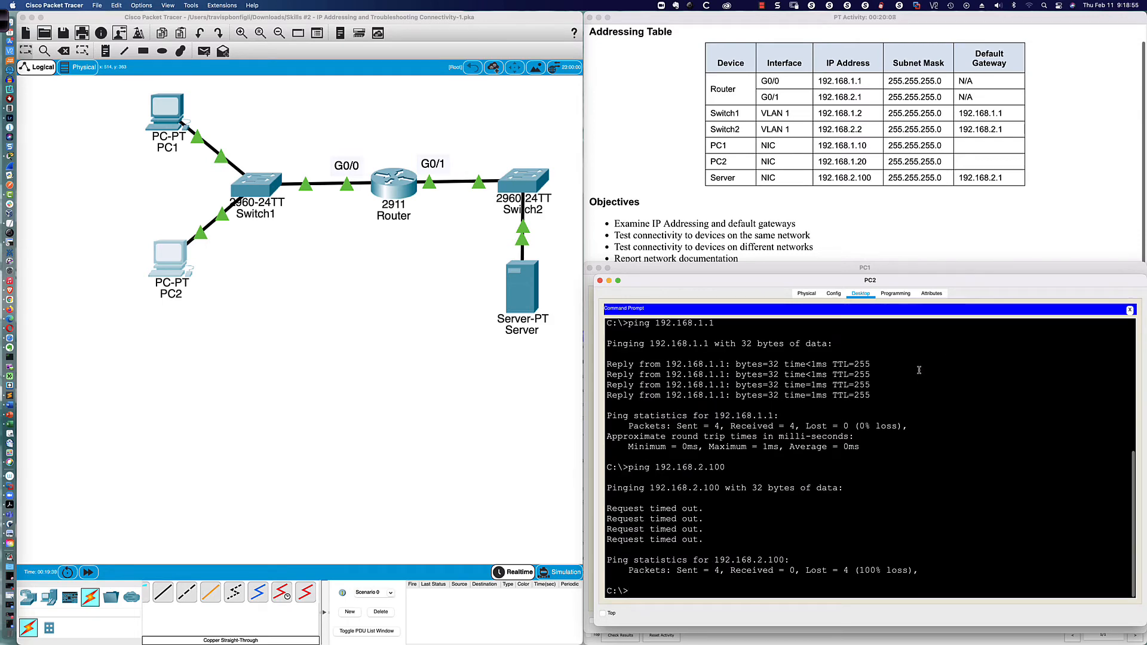
key("Up")
key("Return")
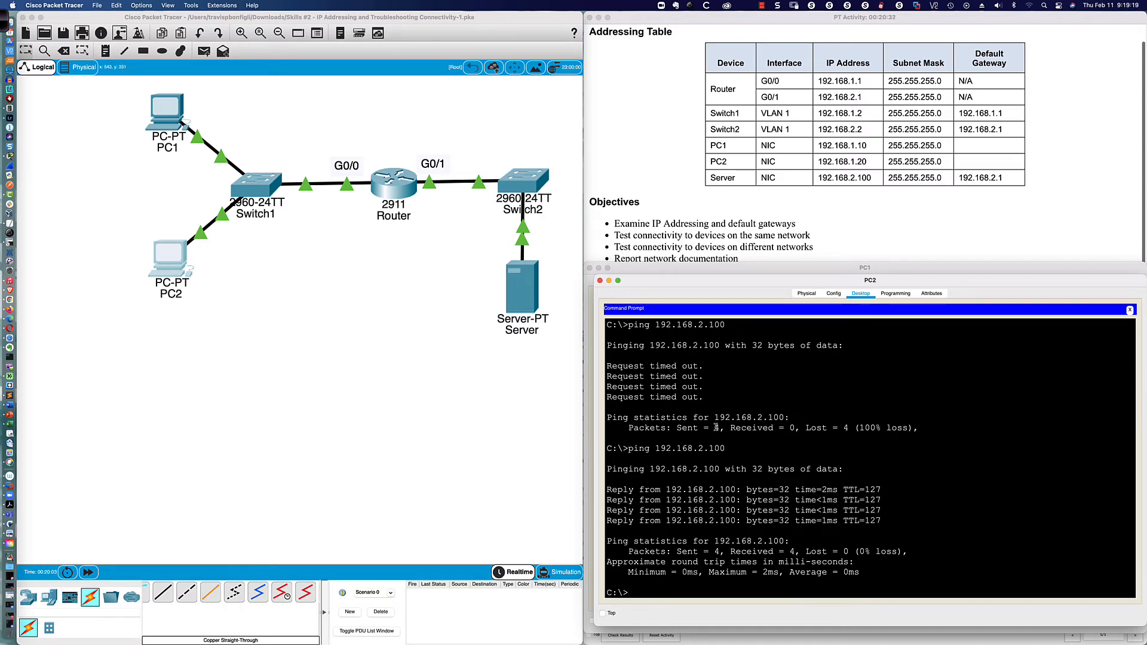
- List PC2's active connections with the netstat command
type("mets")
key("BackSpace")
key("BackSpace")
key("BackSpace")
key("BackSpace")
type("netsta")
key("Return")
type("nets")
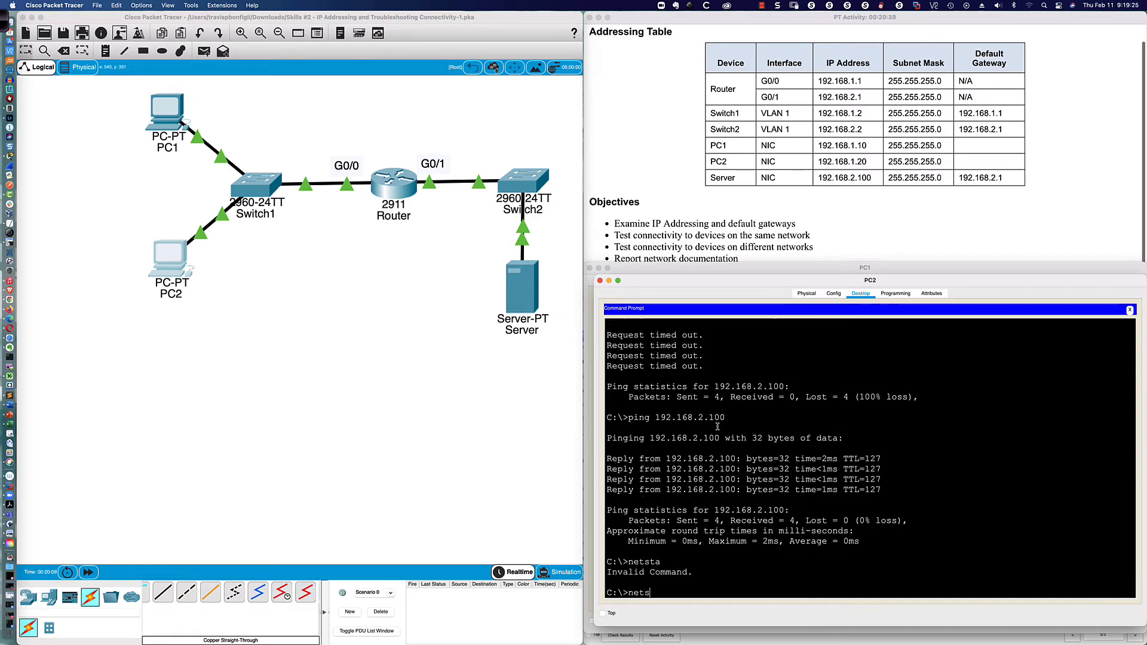
type("tat")
key("Return")
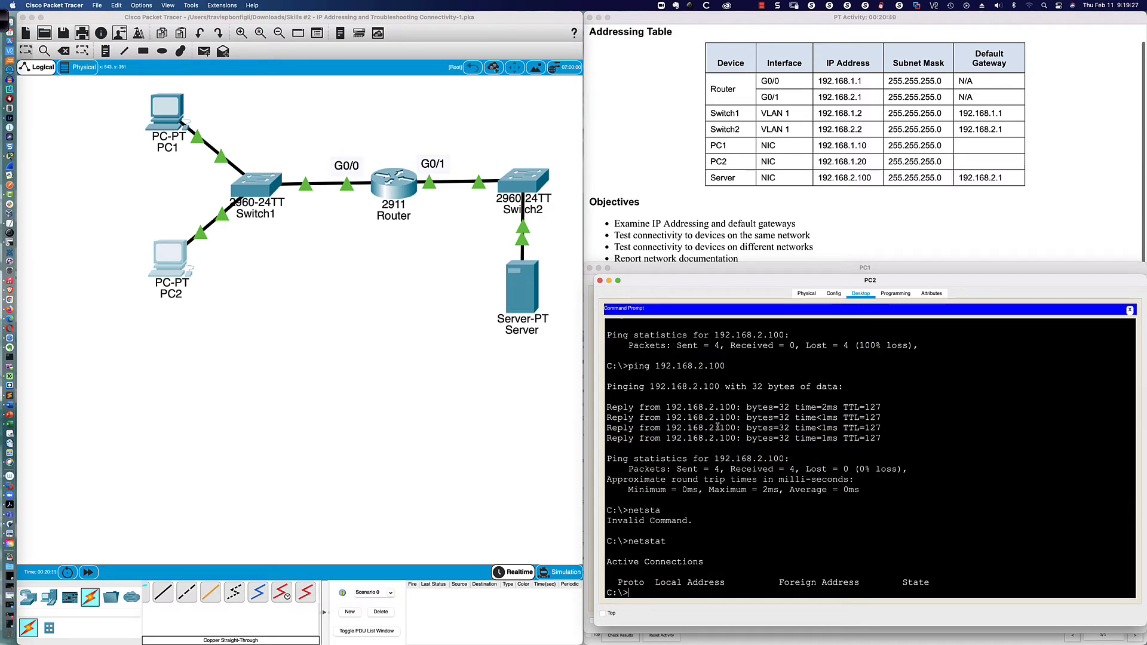
- Try the netstat options -rn, -n and -a on PC2
type("netstat -rn")
key("Return")
type("netstat -")
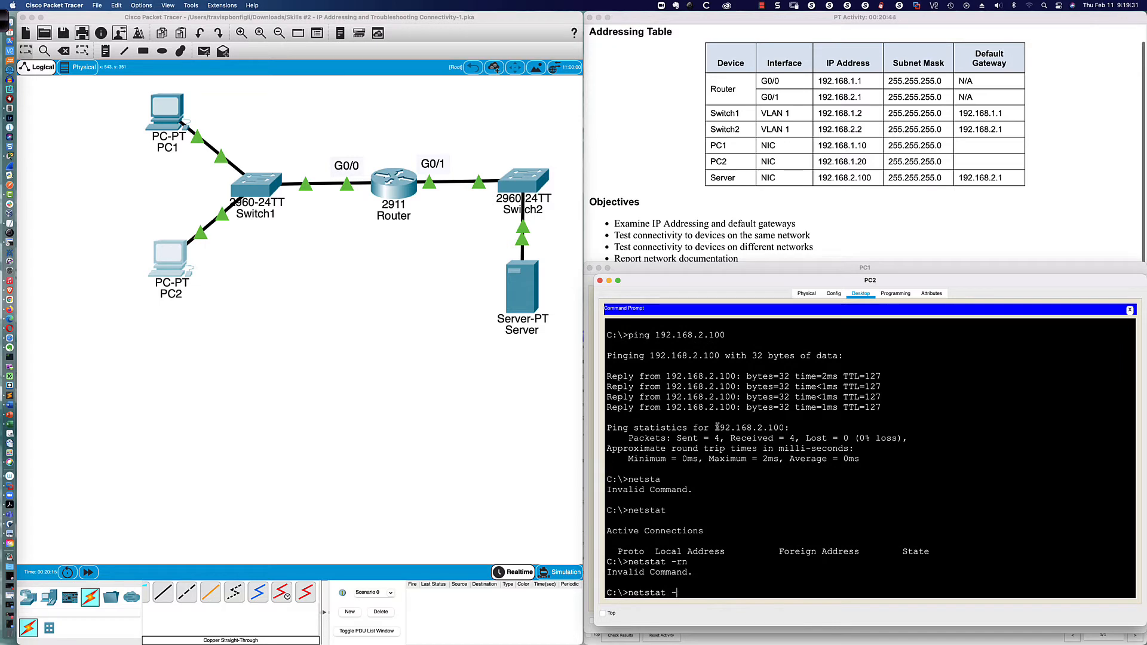
type("n")
key("Return")
type("netstat -")
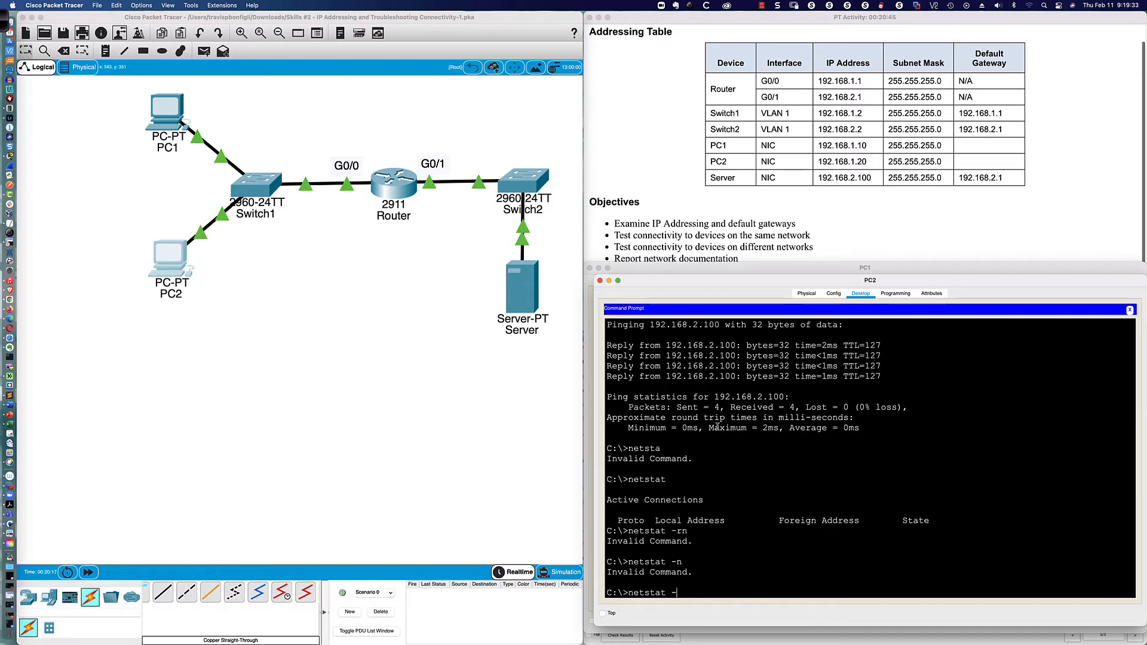
type("a")
key("Return")
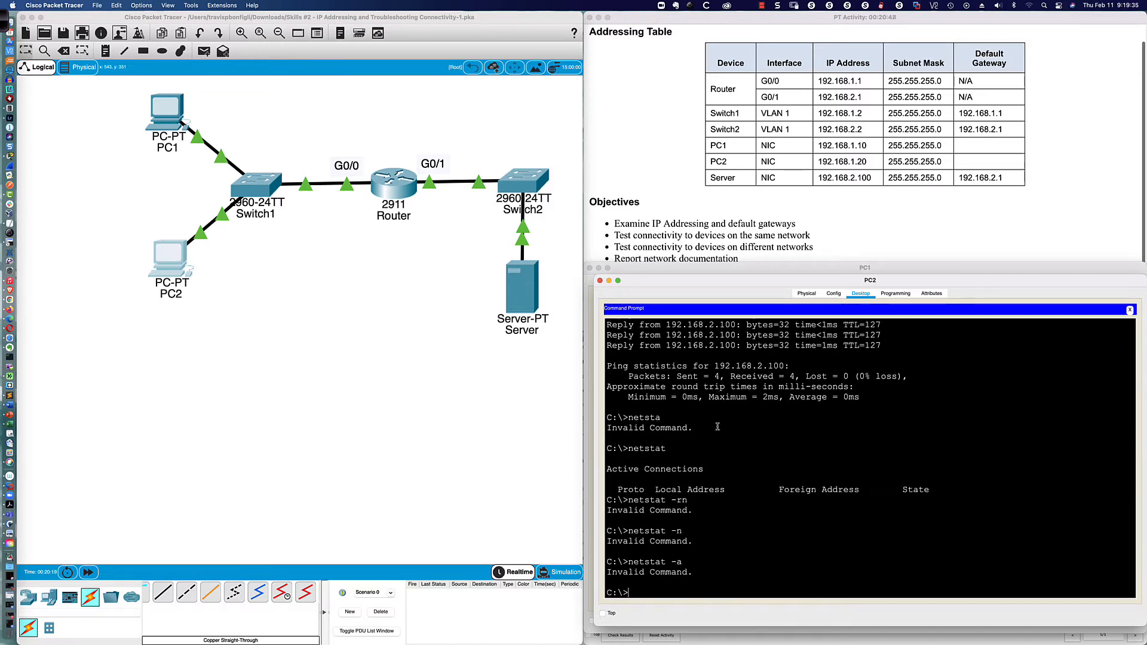
- Display PC2's route table with netstat -r and examine its active route, interface address and default gateway
type("netstat -r")
key("Return")
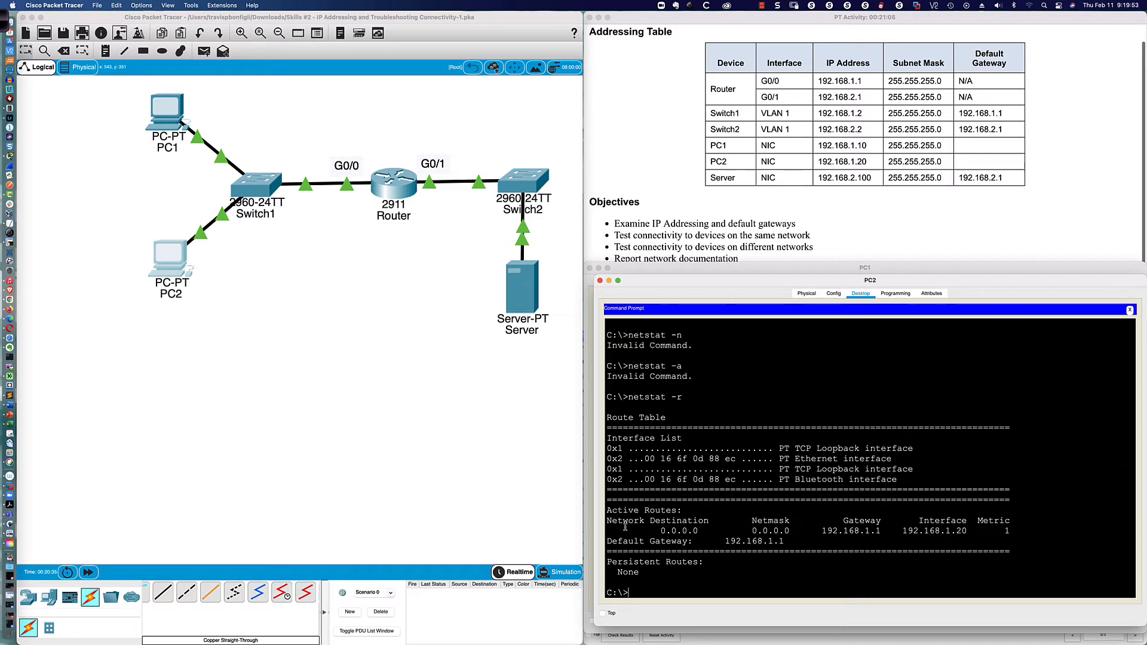
left_click_drag(634, 530, 794, 541)
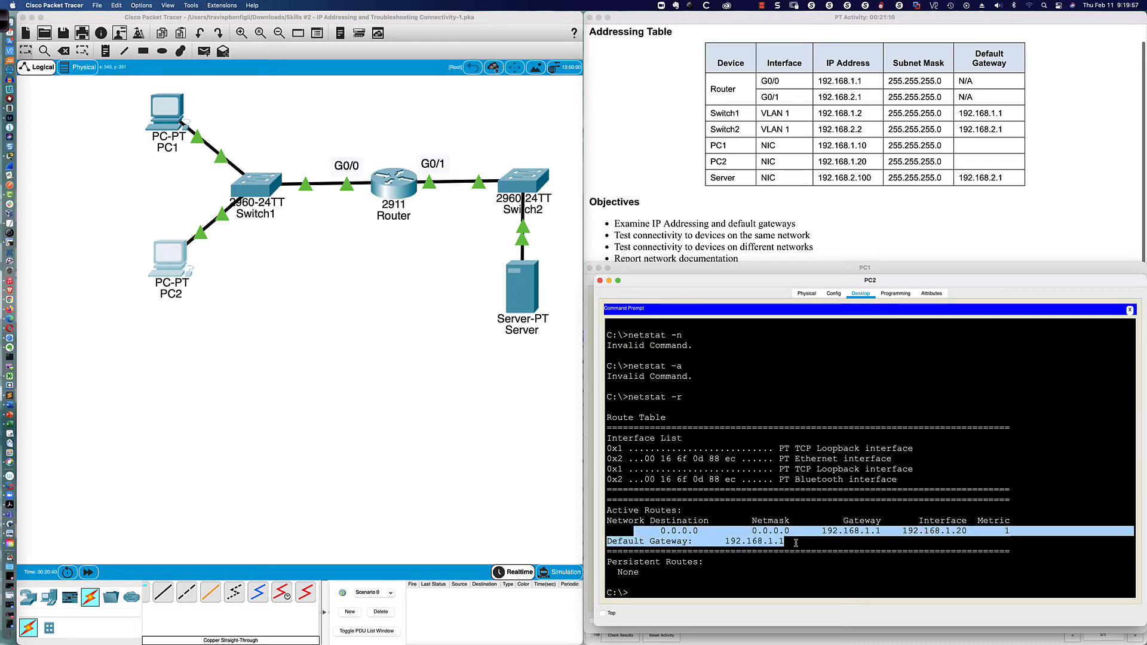
left_click_drag(897, 530, 970, 531)
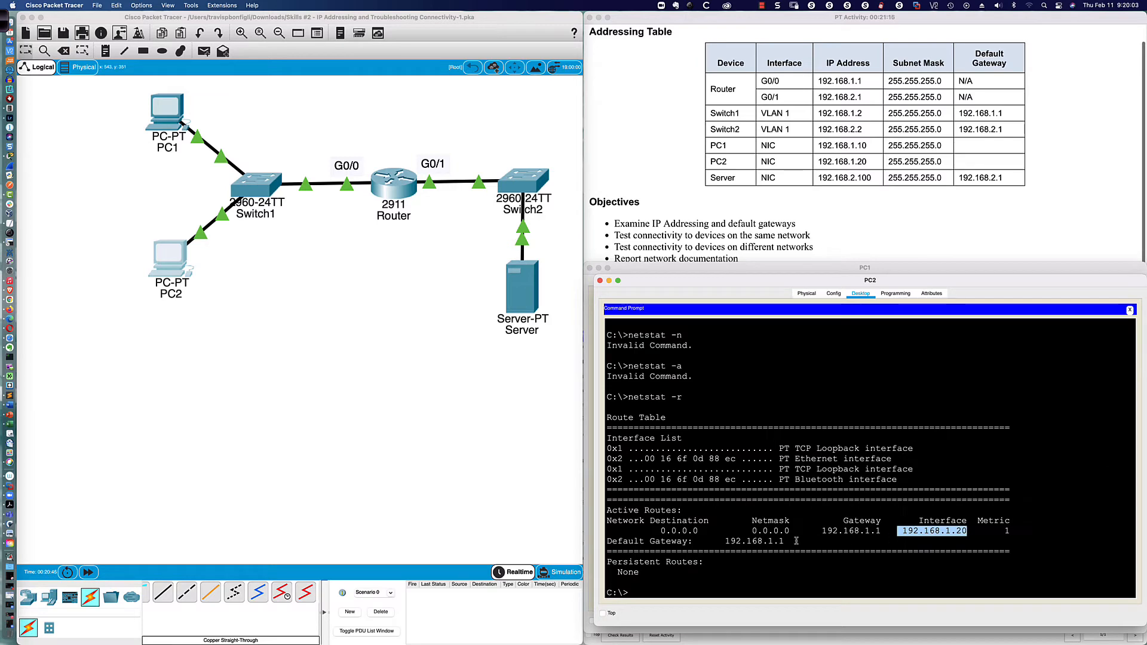
left_click_drag(794, 540, 605, 539)
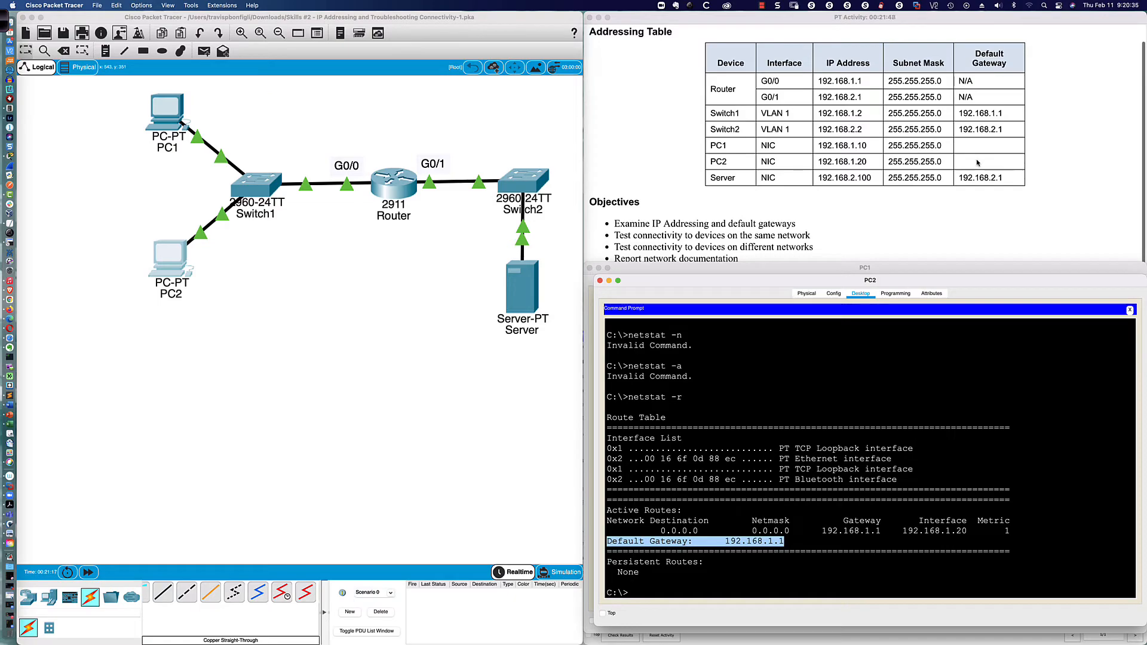
- Review the Part 3 connectivity instructions in the activity and bring up PC1's command prompt
left_click(916, 200)
scroll(906, 198, "down", 2)
scroll(906, 199, "down", 20)
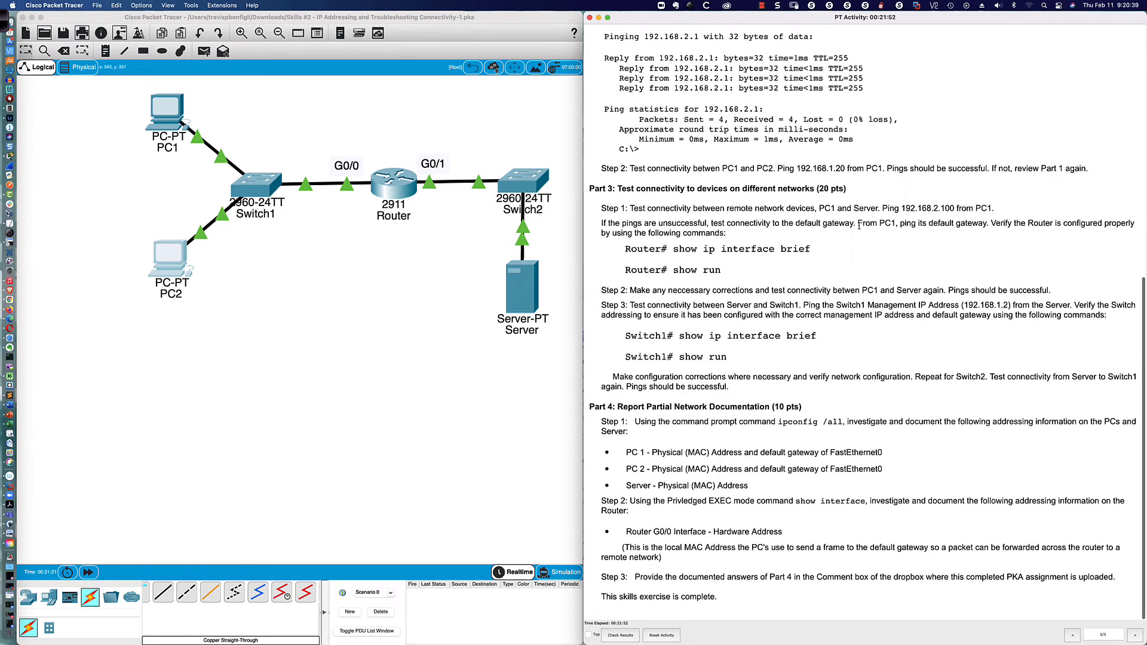
scroll(837, 221, "up", 1)
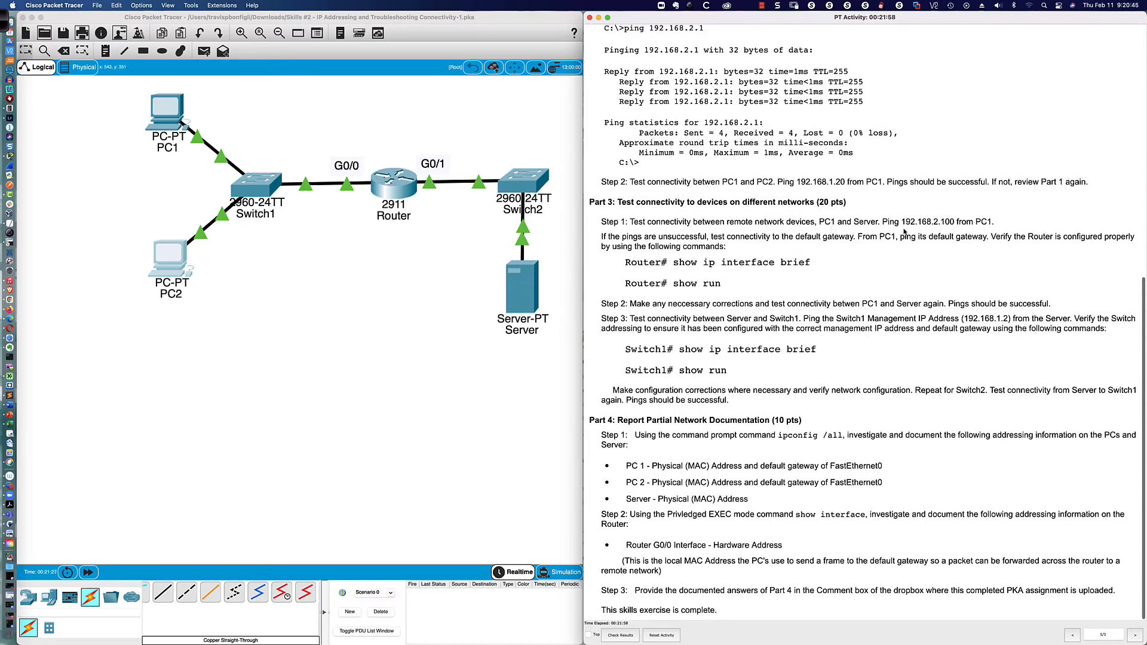
left_click(168, 113)
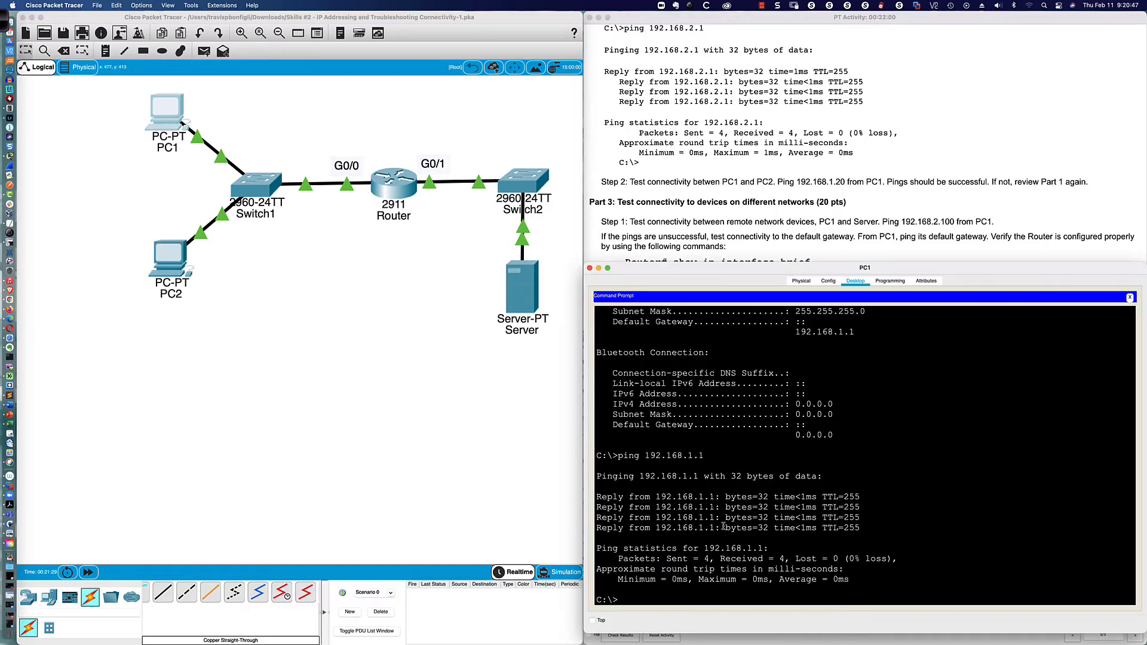
- Ping the Server at 192.168.2.100 from PC1 and bring the activity instructions forward to read the following Part 3 steps
type("ping 192.168.2.100")
key("Return")
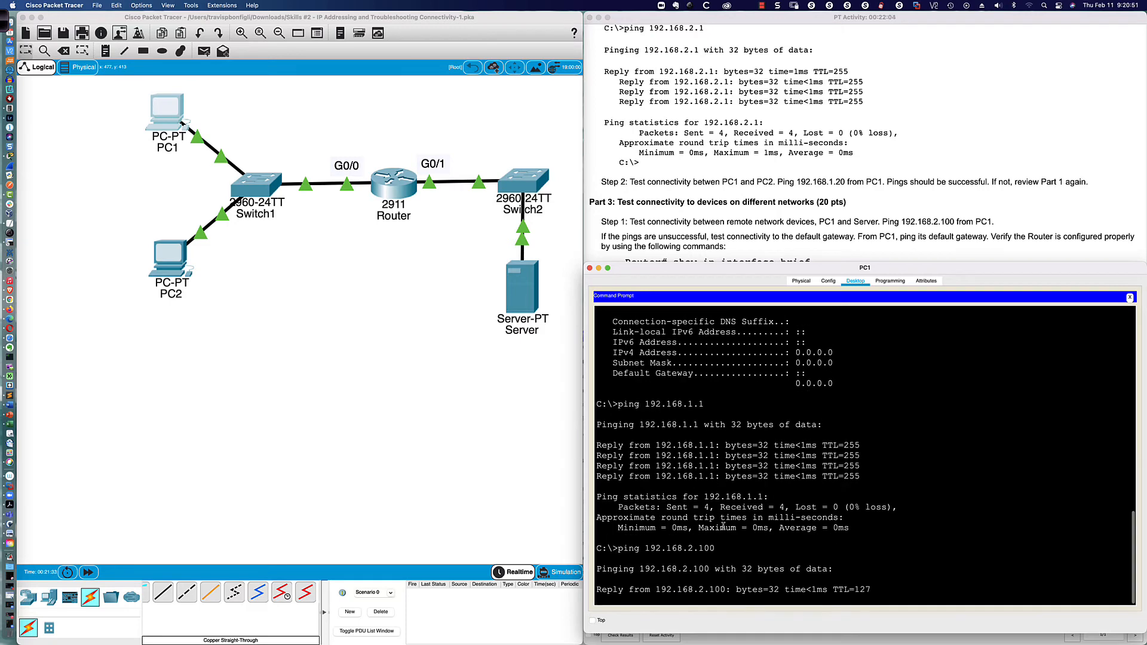
left_click(723, 261)
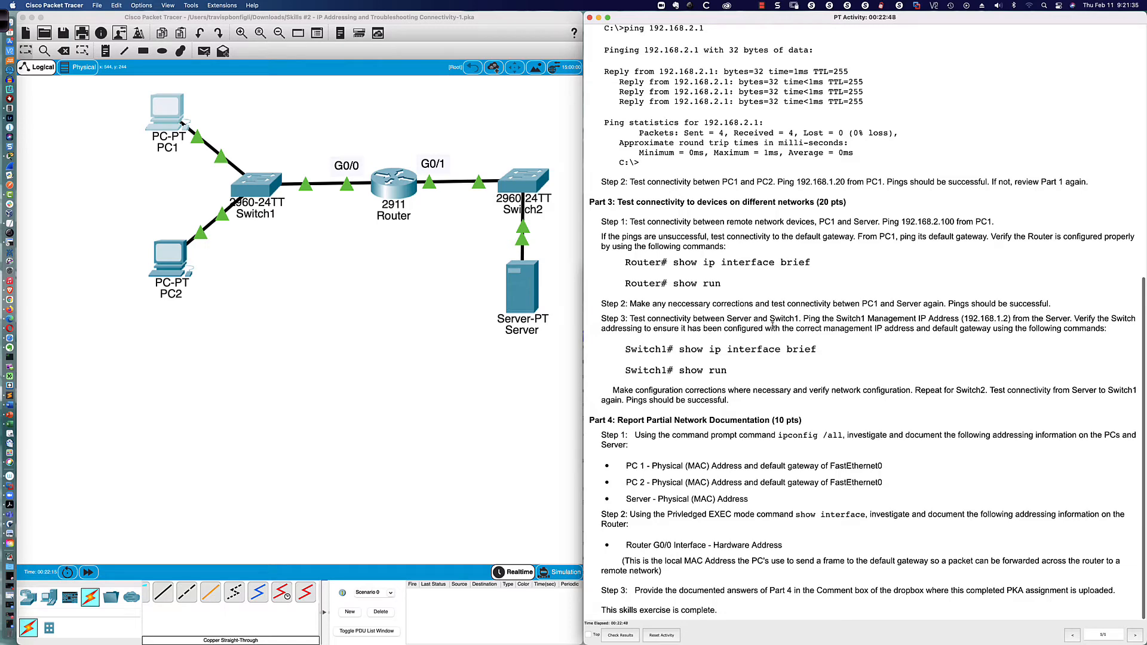
- Switch the Server from IP Configuration to its Command Prompt and ping Switch1's management address 192.168.1.2
left_click(530, 289)
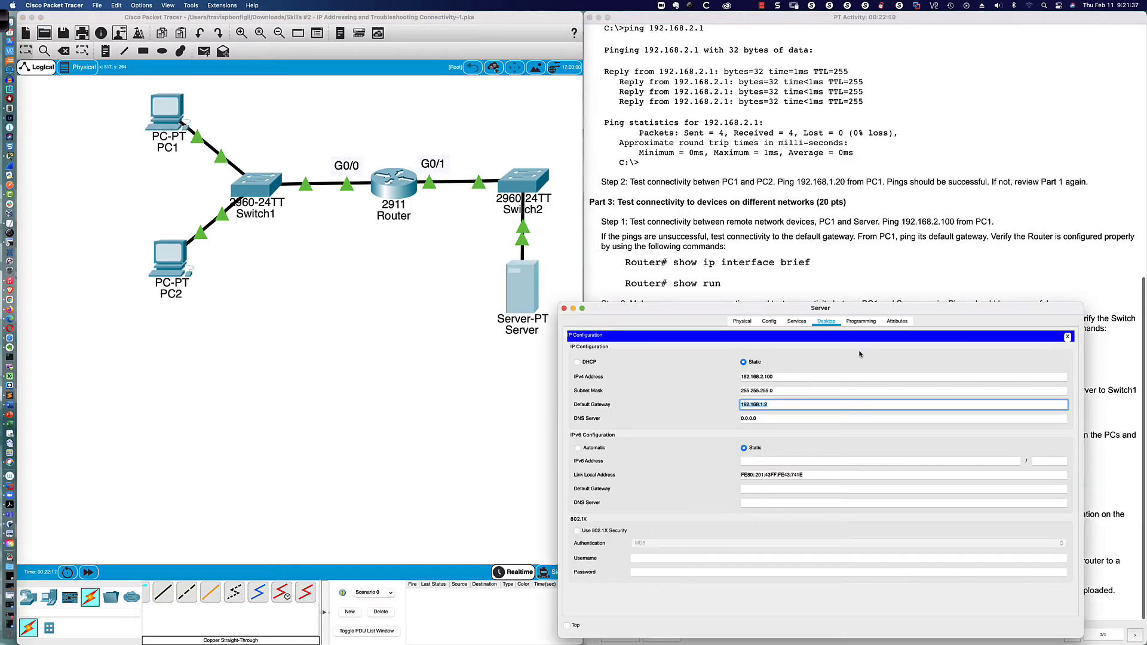
left_click(1066, 338)
left_click(943, 388)
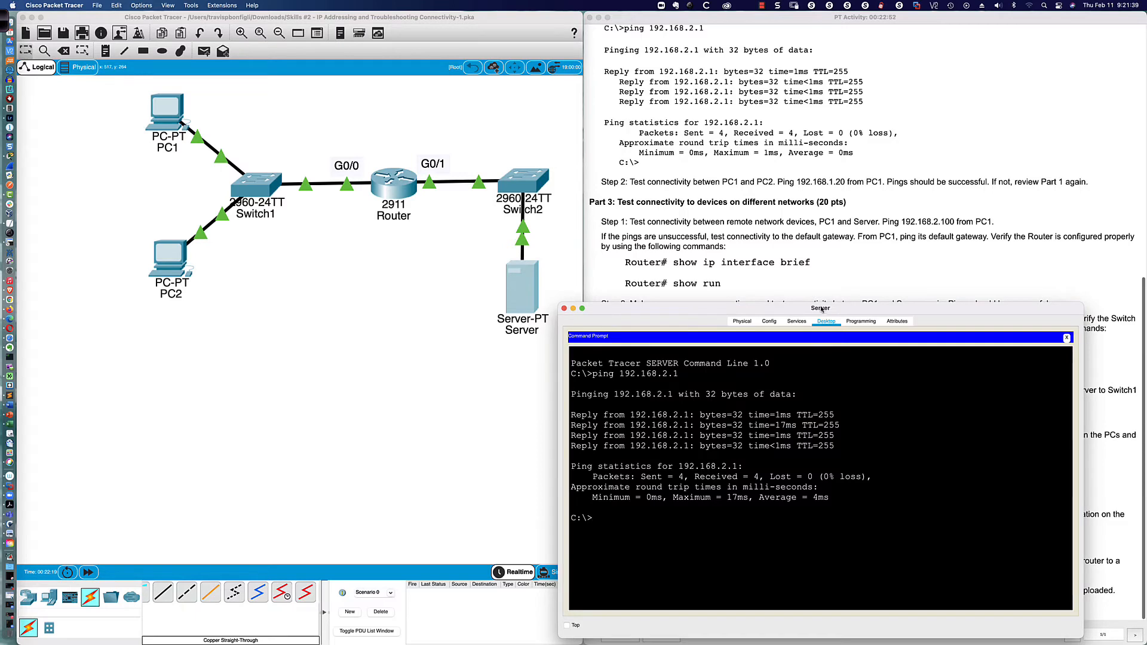
left_click_drag(821, 306, 822, 336)
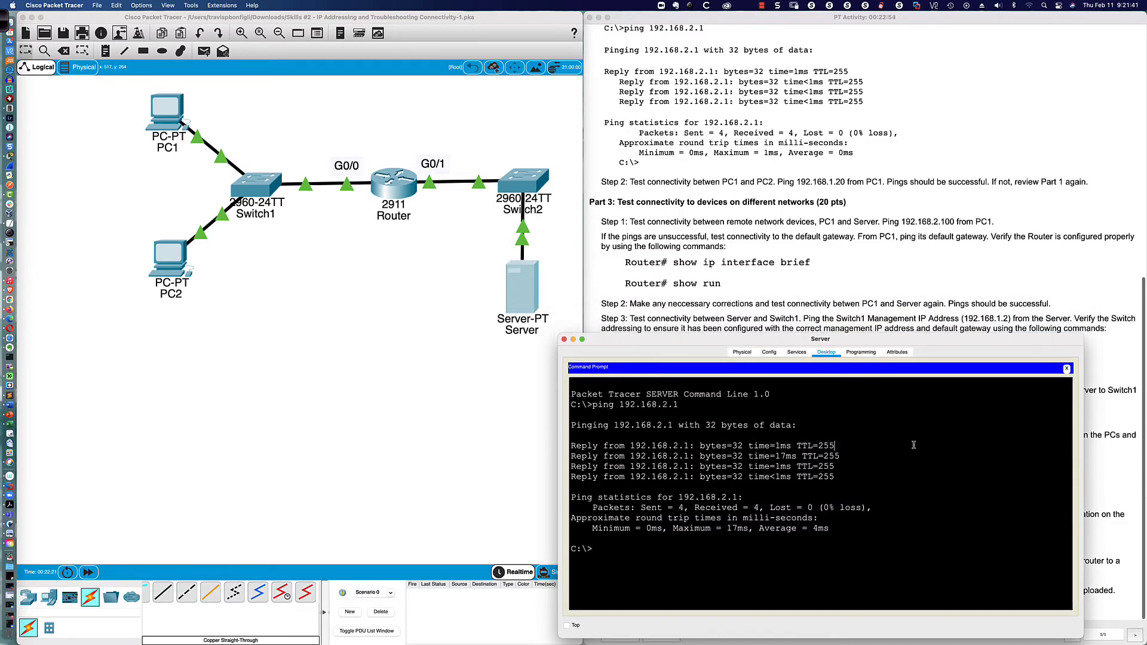
key("Return")
key("Return")
key("Return")
type("ping 1921.68.1.2")
key("Return")
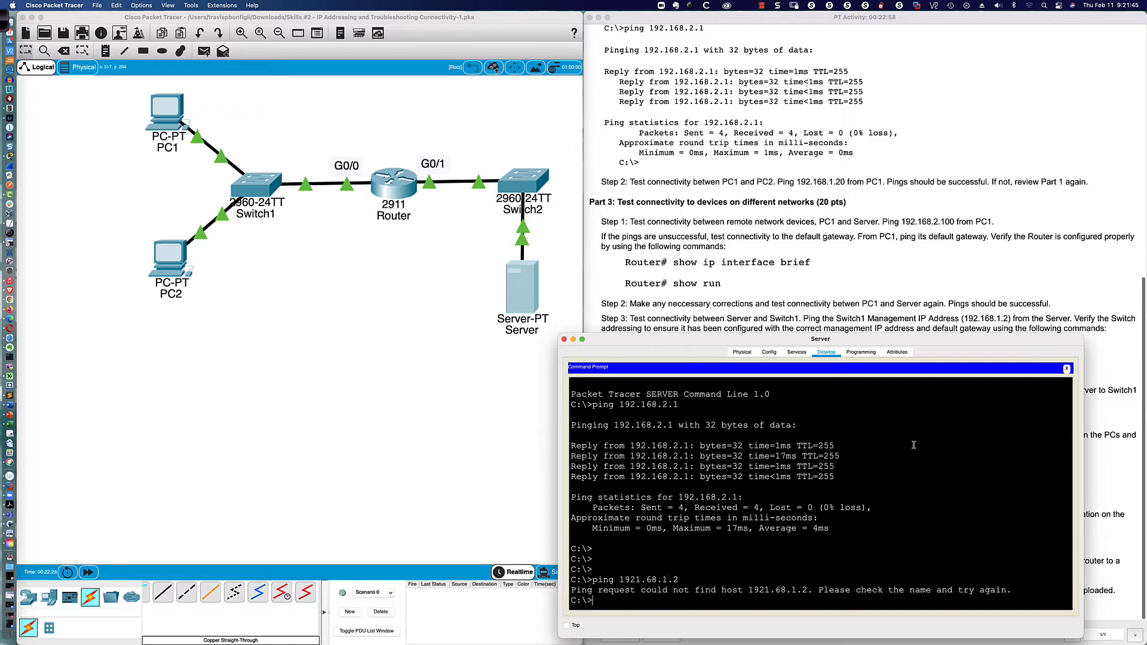
type("ping 192.168.1.2")
key("Return")
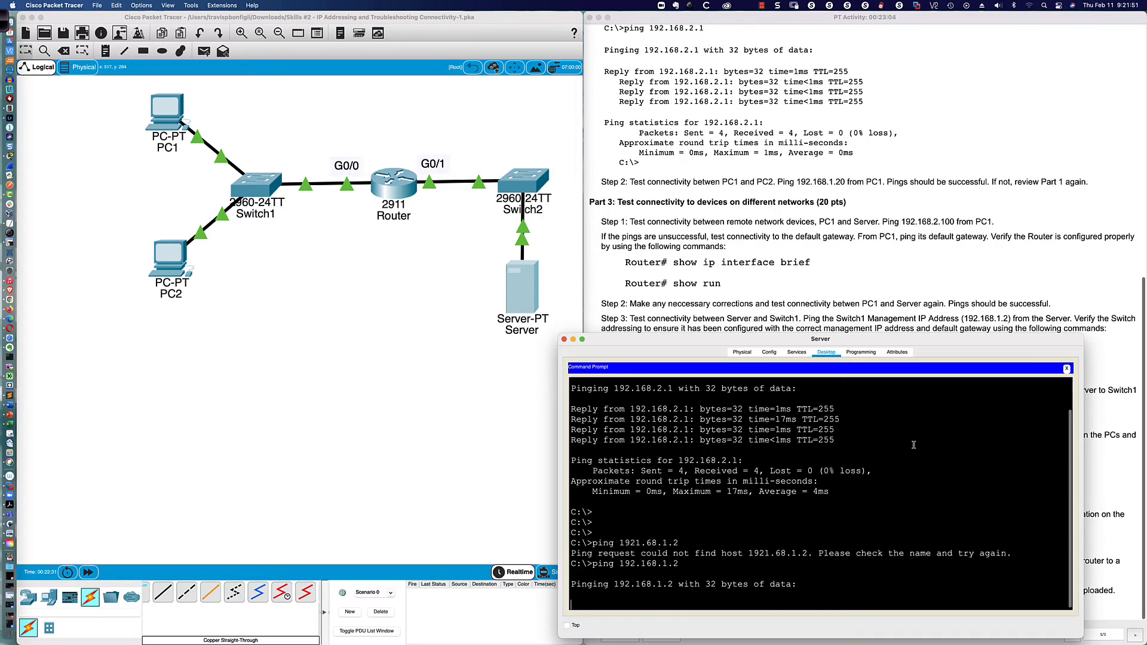
- Check Switch1's management address and default gateway in the Addressing Table, and reread the Part 3 troubleshooting instructions
scroll(837, 186, "up", 15)
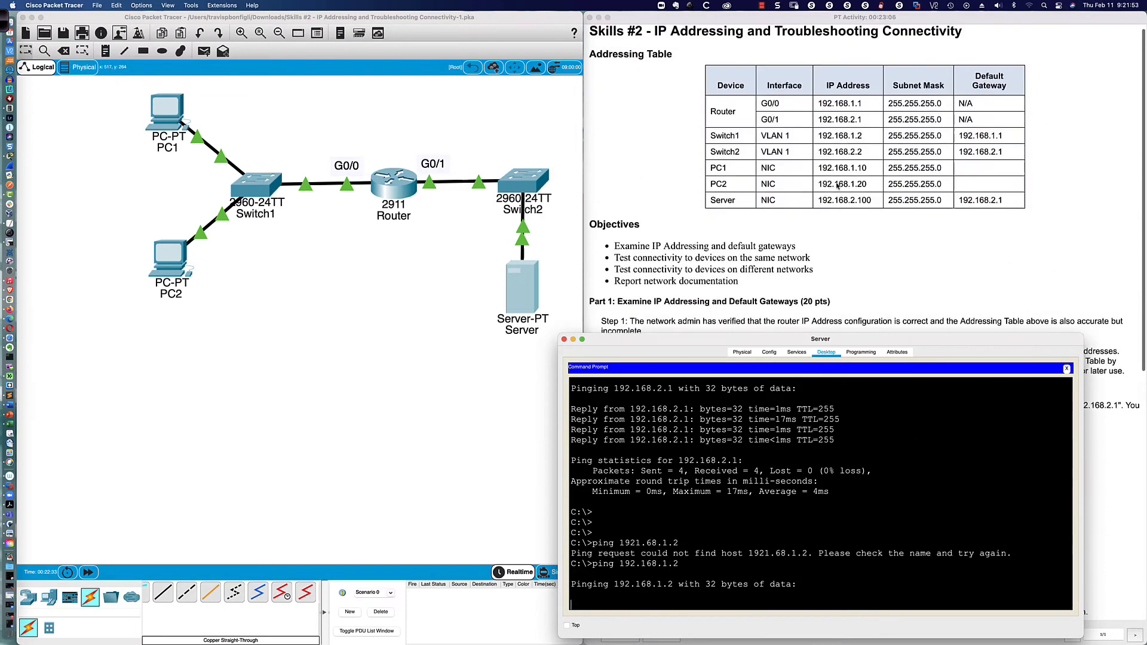
left_click(818, 145)
left_click_drag(818, 143, 869, 145)
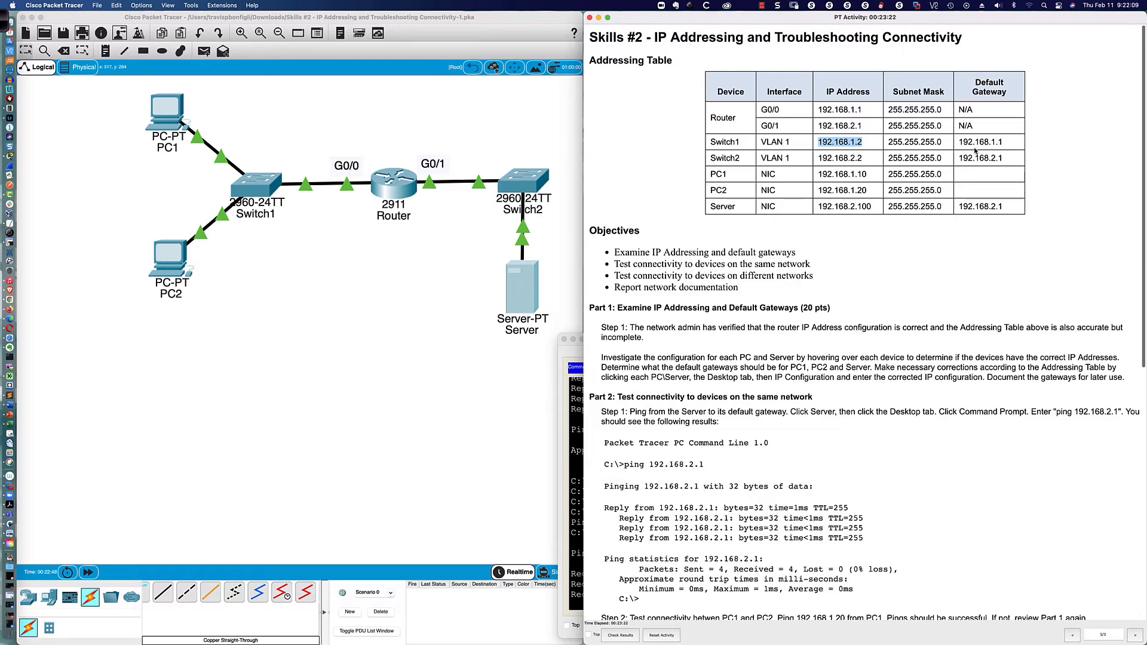
scroll(681, 202, "down", 15)
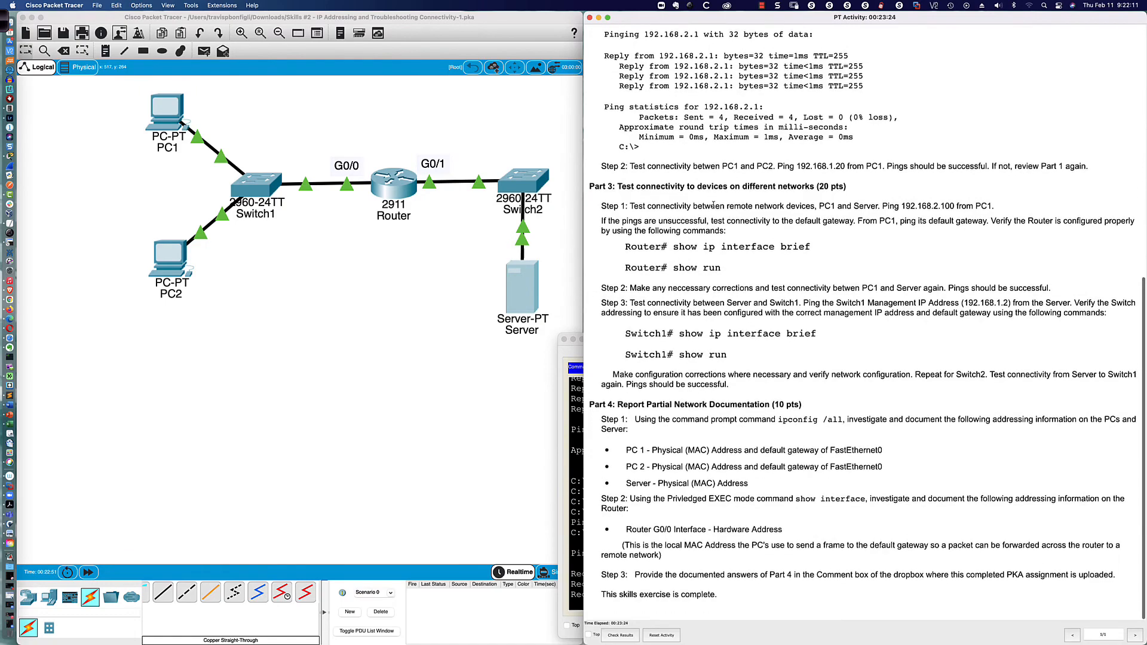
scroll(680, 226, "up", 1)
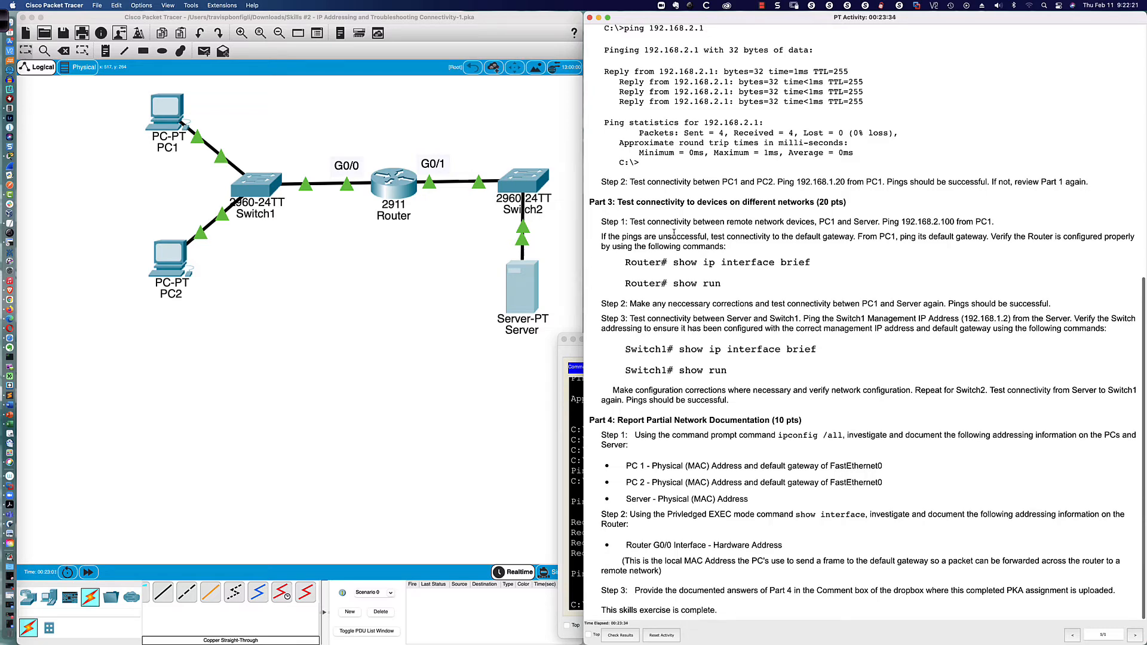
- Leave the Server's command prompt and inspect the default gateway in its IP configuration
left_click(572, 392)
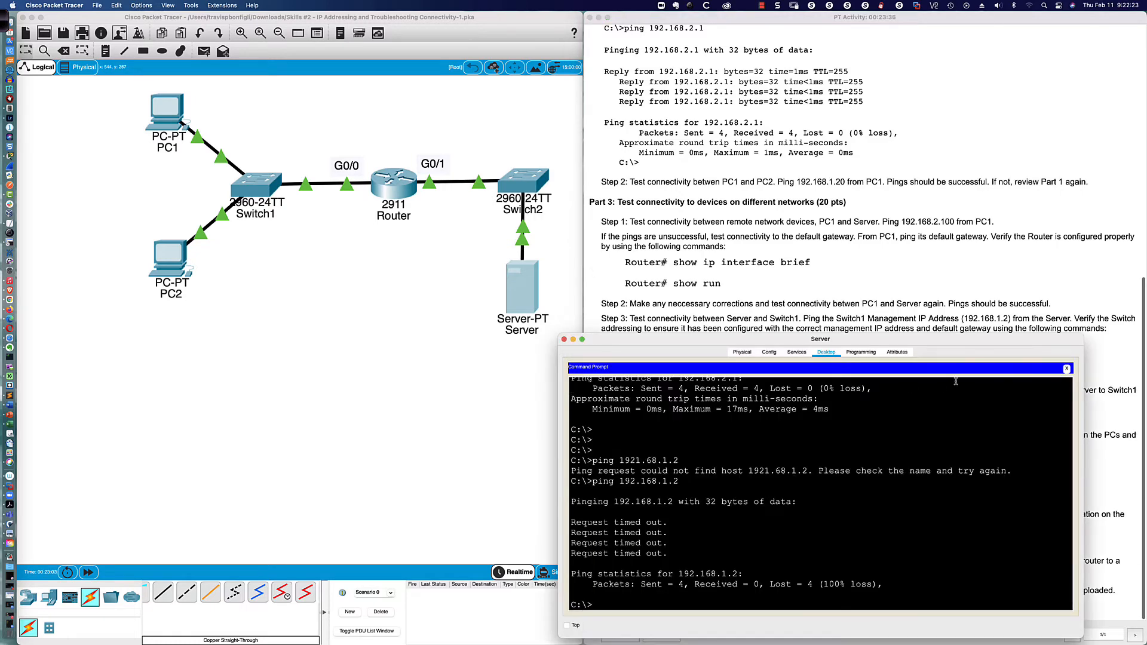
left_click(1066, 369)
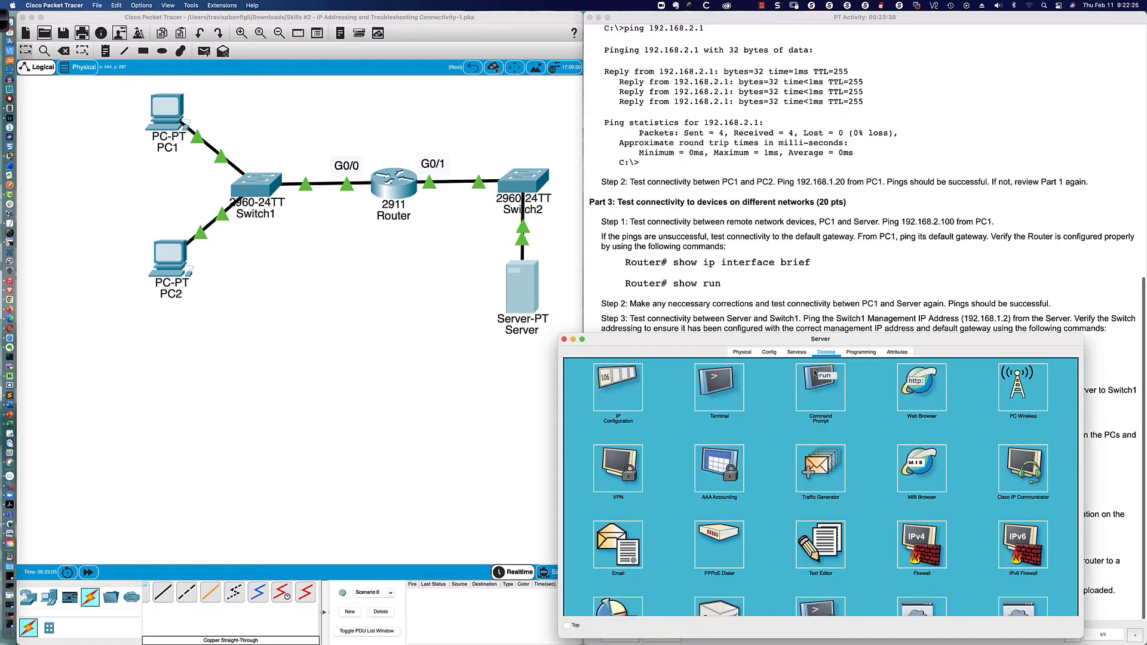
left_click(606, 391)
double_click(760, 438)
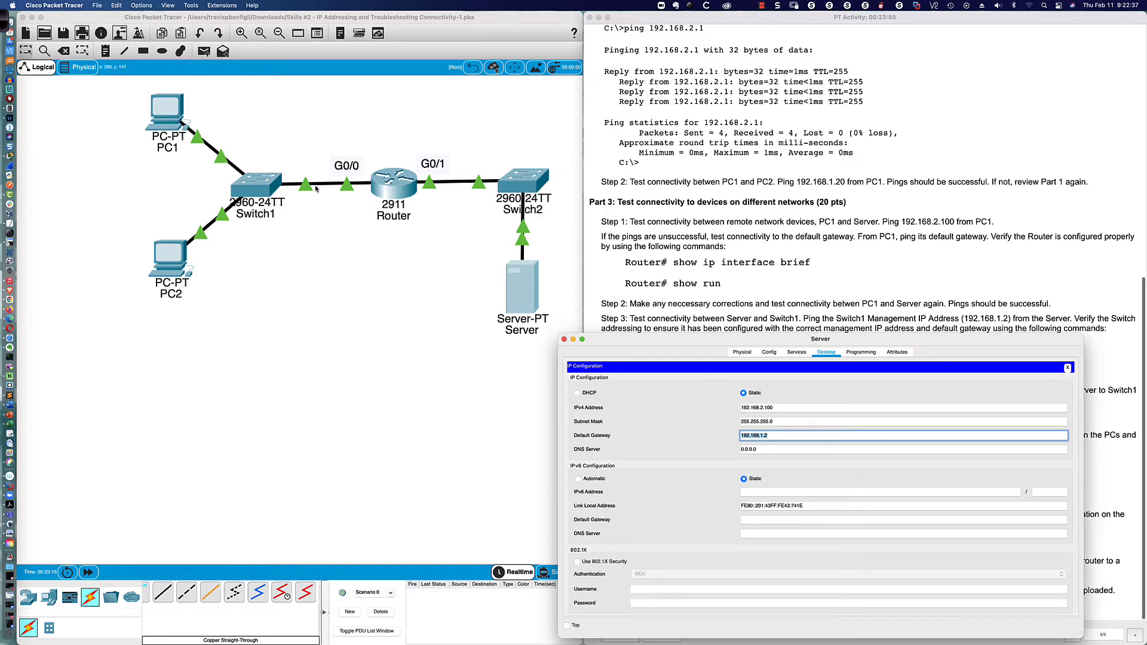
- Bring up Switch1's command line in an enlarged window and ping the Server at 192.168.2.100
left_click(232, 184)
left_click_drag(558, 197, 119, 383)
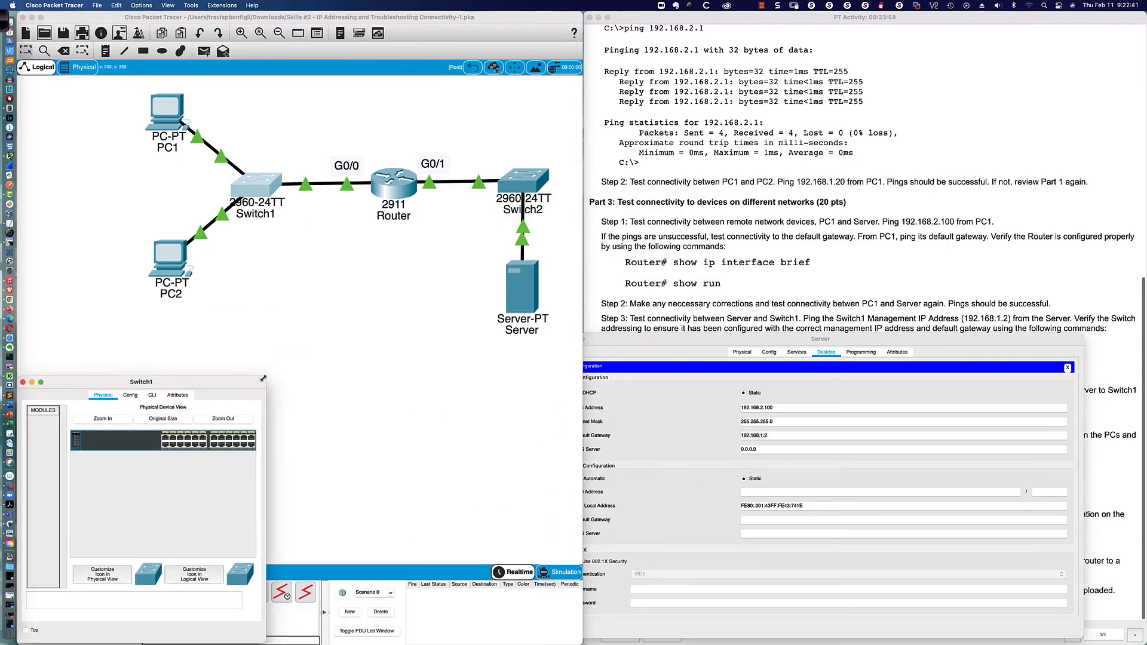
left_click_drag(267, 376, 581, 345)
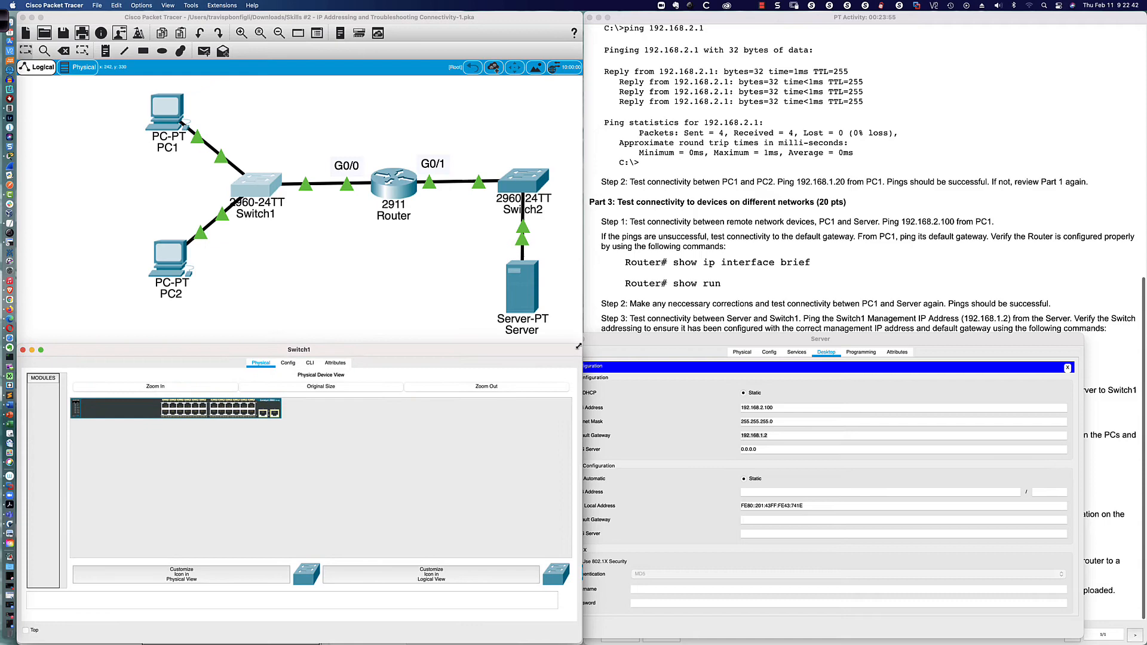
left_click(307, 366)
key("Return")
key("Return")
key("Return")
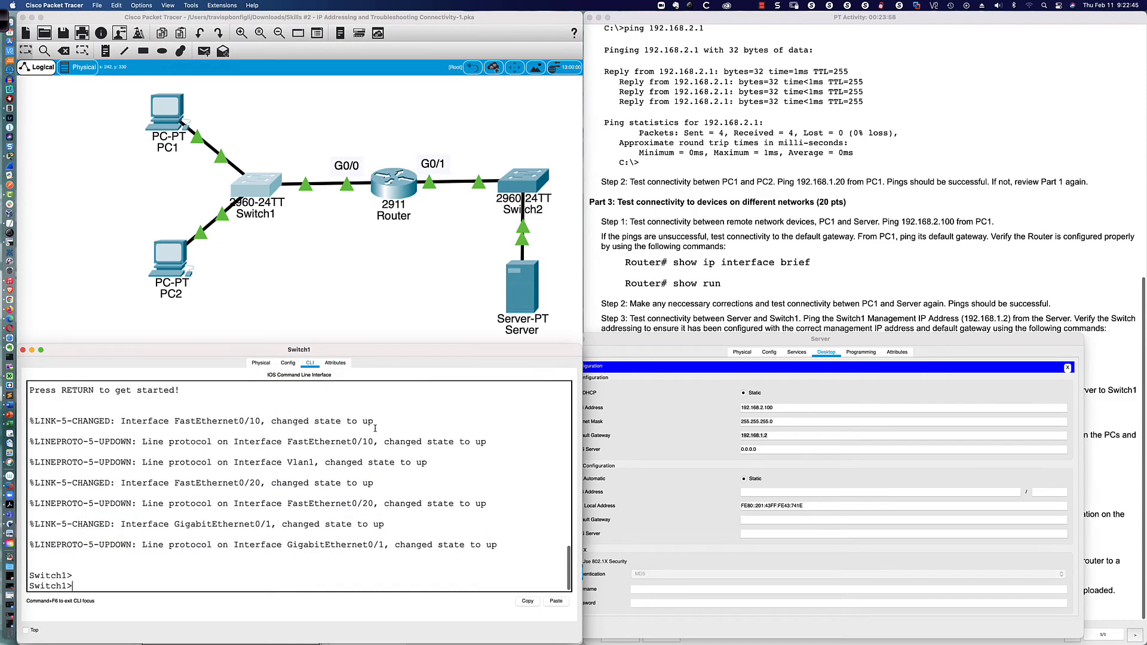
type("ping 192.168.2.100")
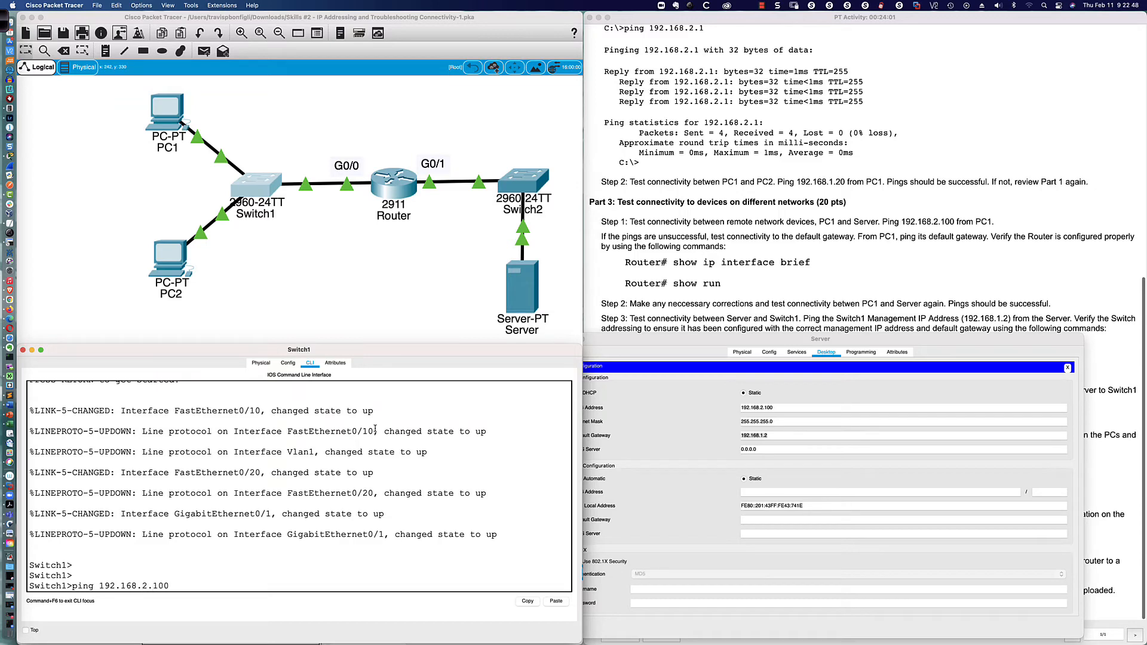
key("Return")
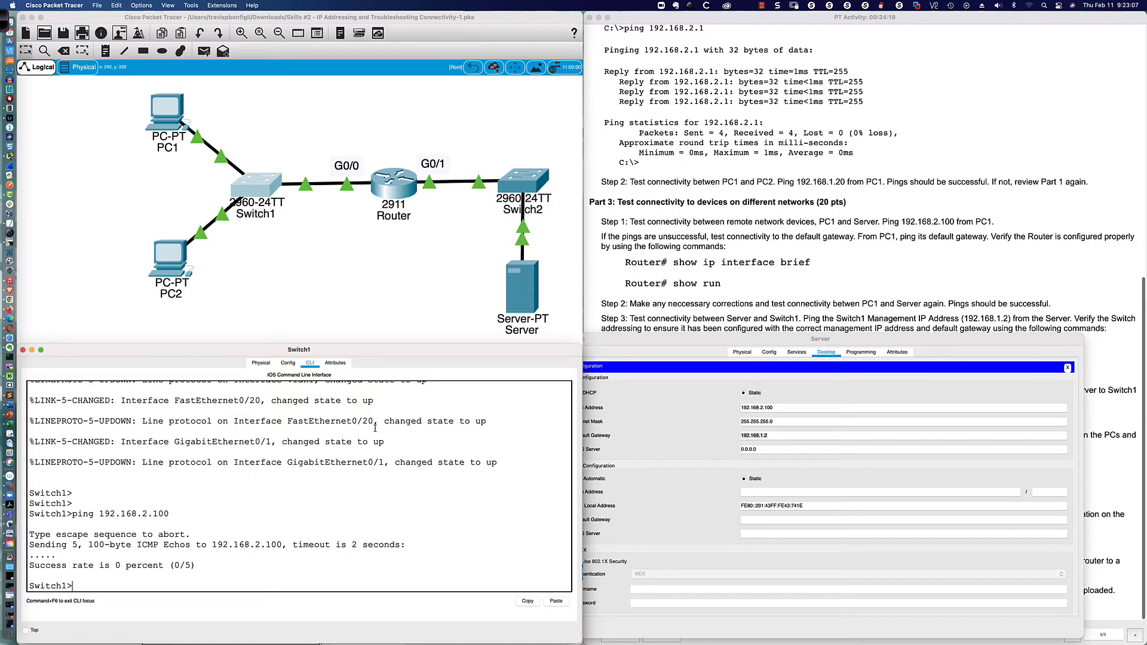
- Set Switch1's default gateway to 192.168.1.1 in global configuration mode and return to privileged EXEC mode
type("en")
key("Return")
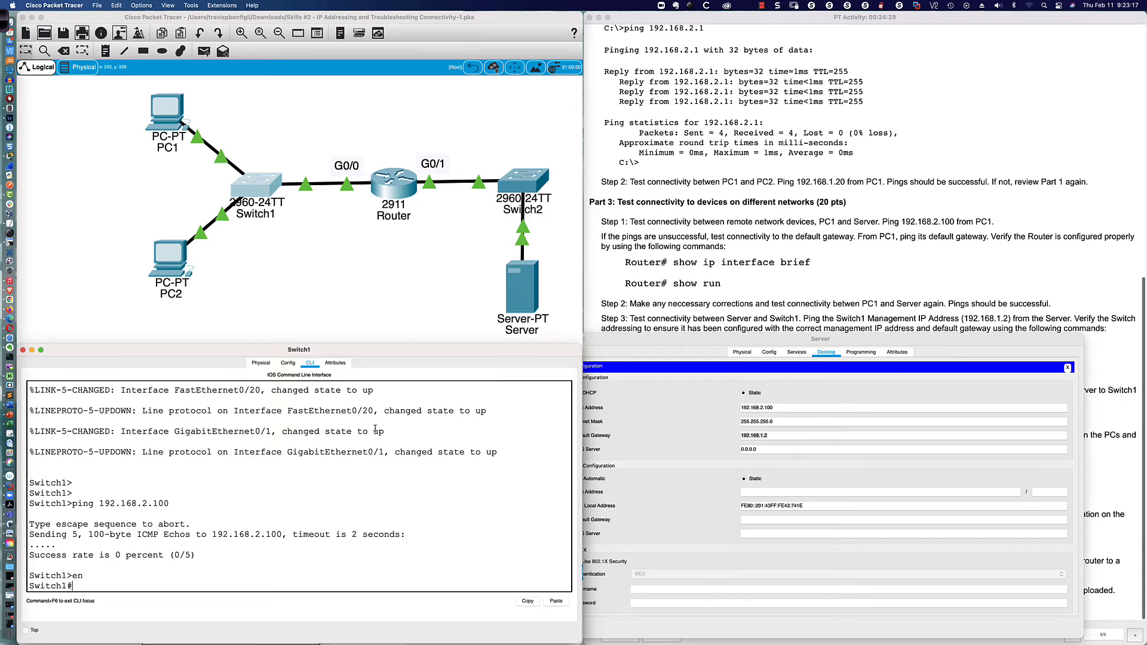
type("conf t")
key("Return")
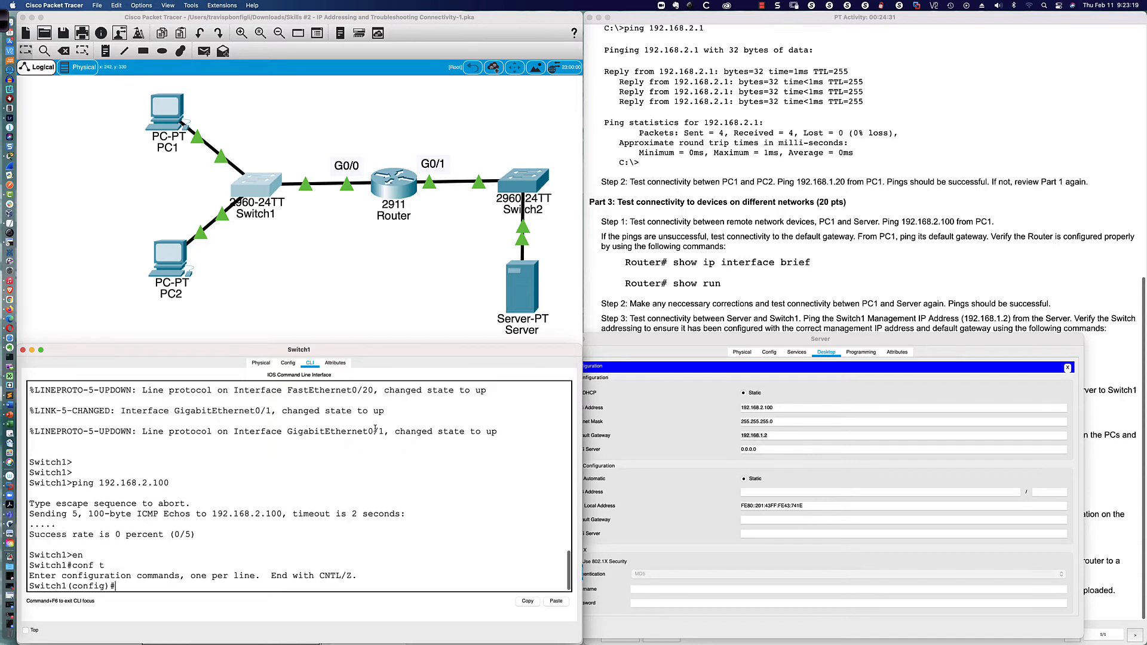
type("ip def")
key("Tab")
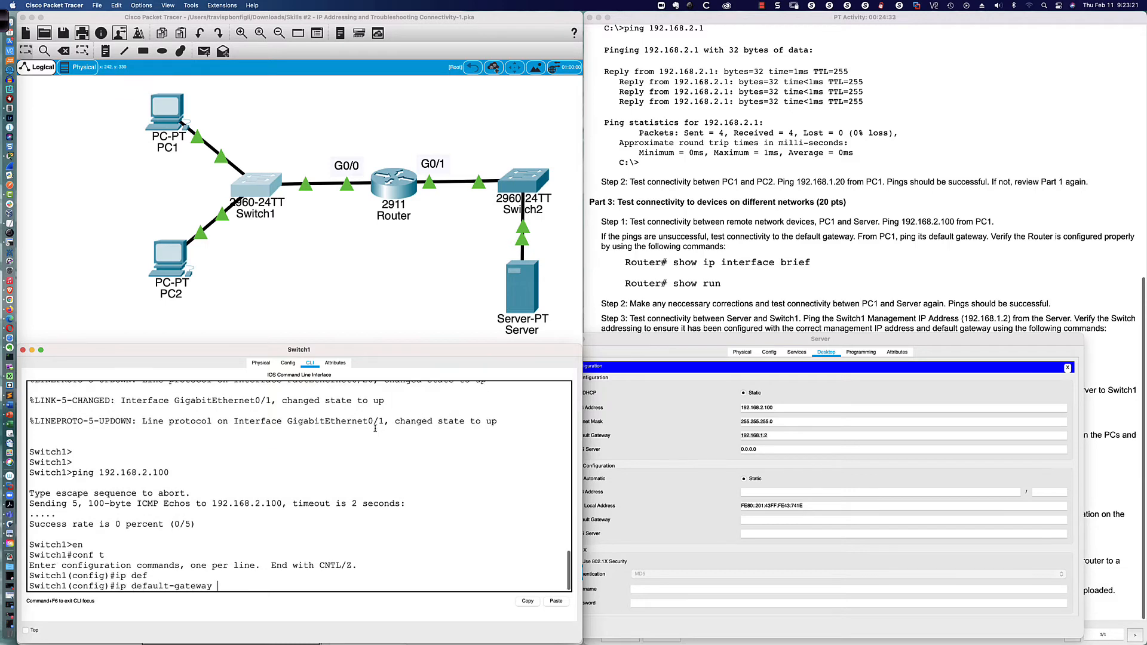
type("192.168.1.1")
key("Return")
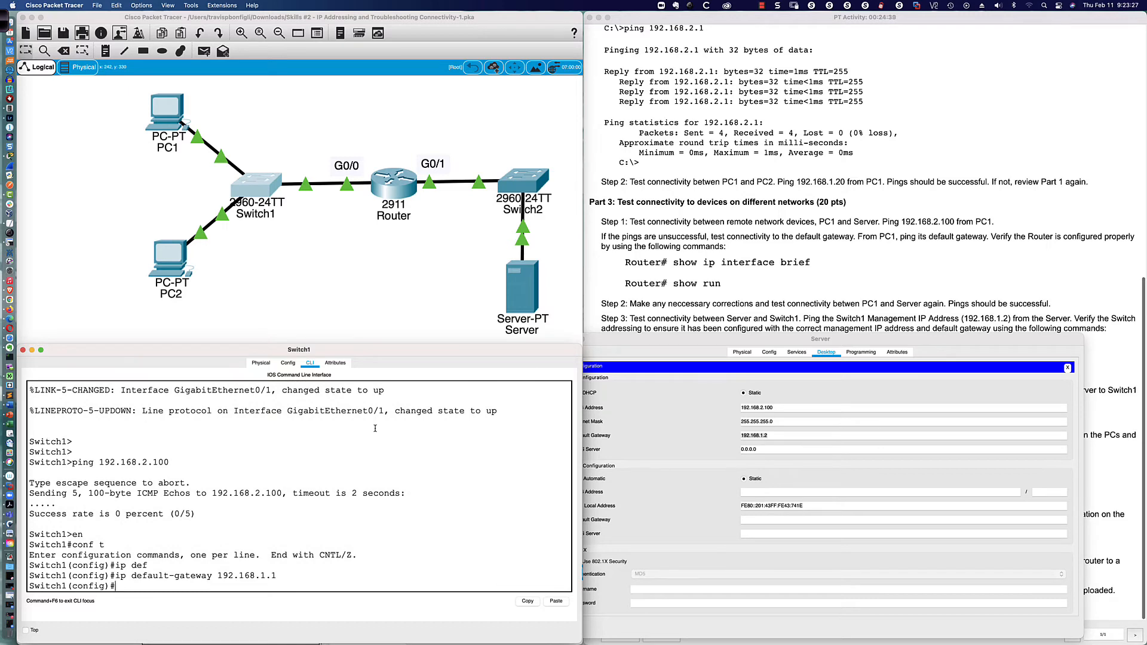
type("end")
key("Return")
key("Return")
key("Return")
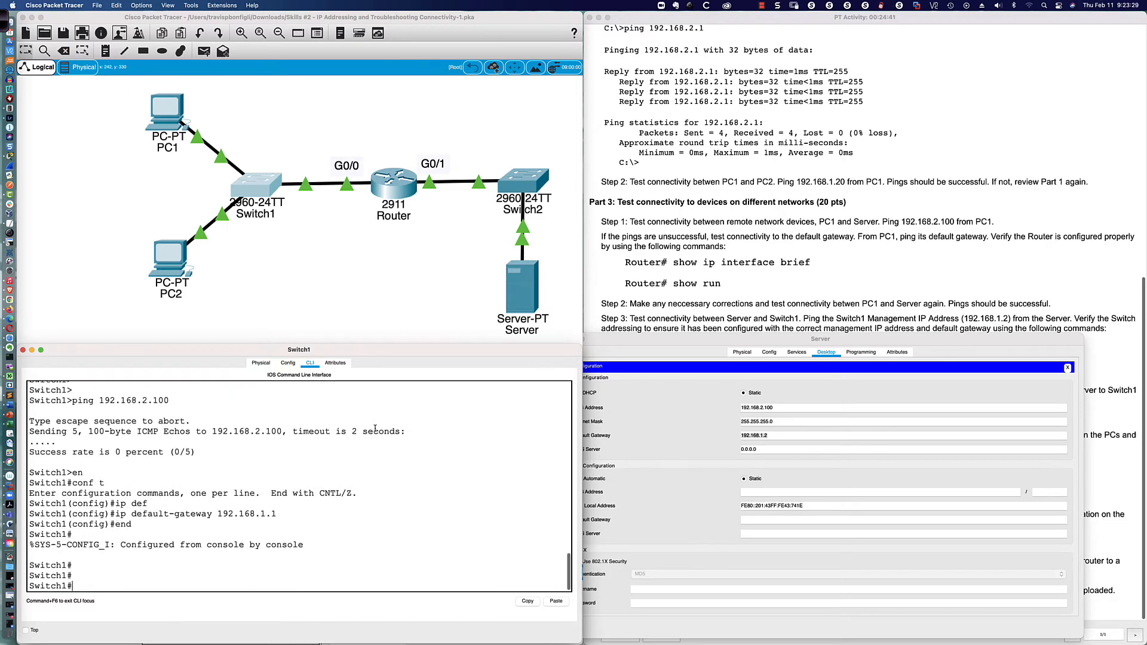
- Retest connectivity from Switch1 by pinging the Server at 192.168.2.100 twice
type("ping 192.168.2.1")
type("00")
key("Return")
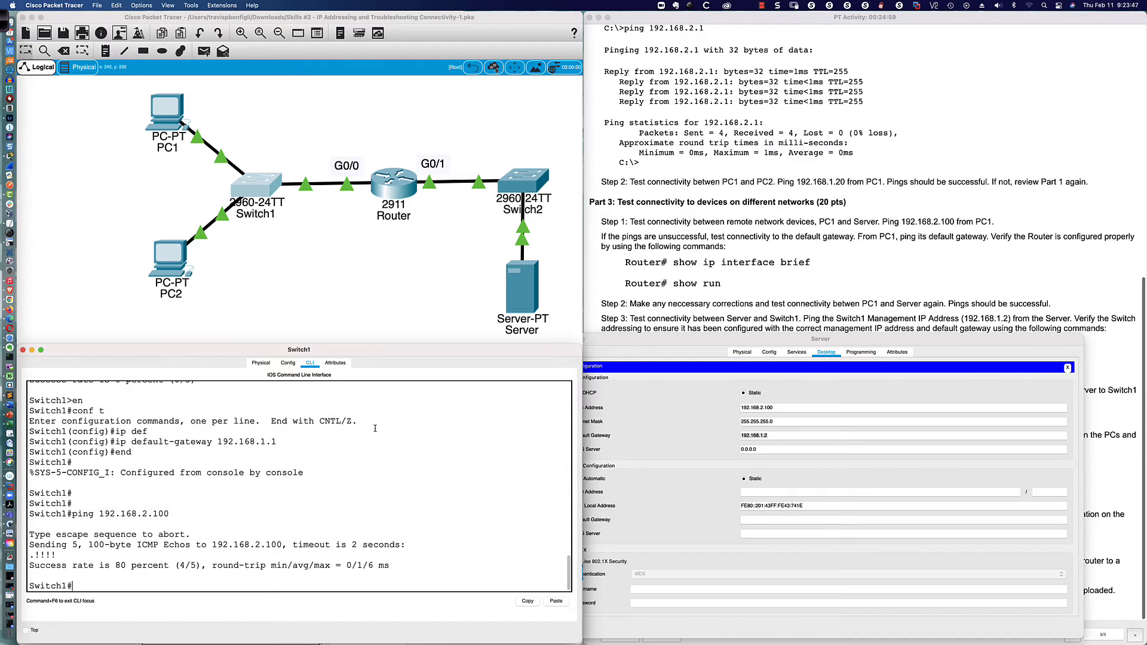
left_click_drag(34, 555, 87, 556)
key("Up")
key("Return")
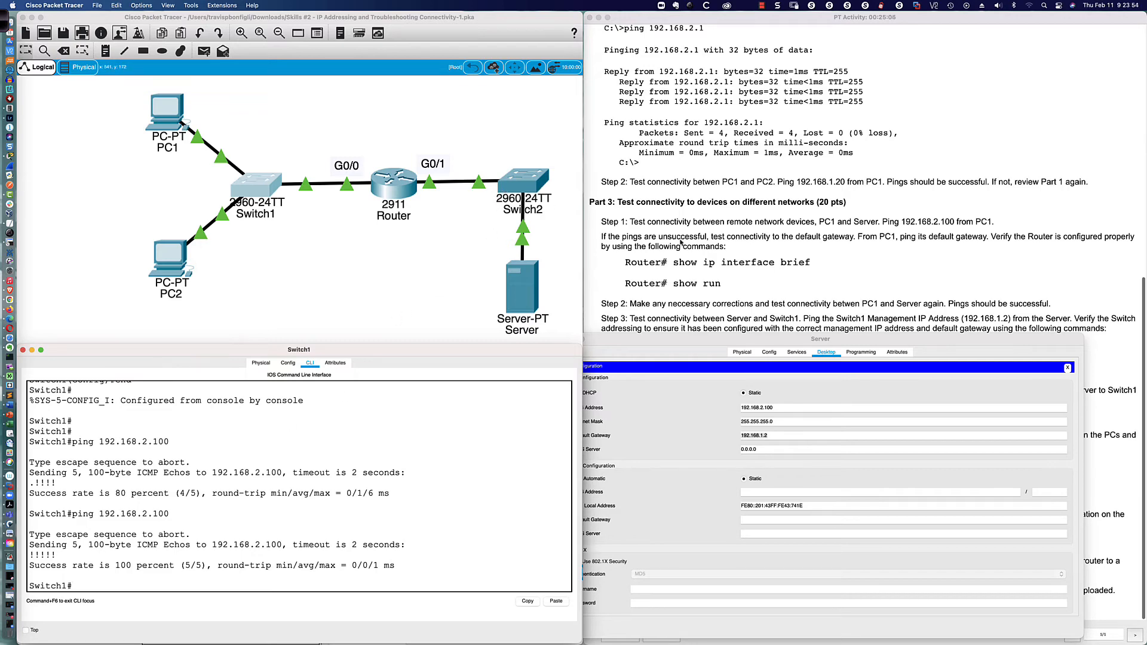
- Look up Switch2's address in the Addressing Table and ping 192.168.2.2 from PC2's command prompt
left_click(164, 265)
type("ping ")
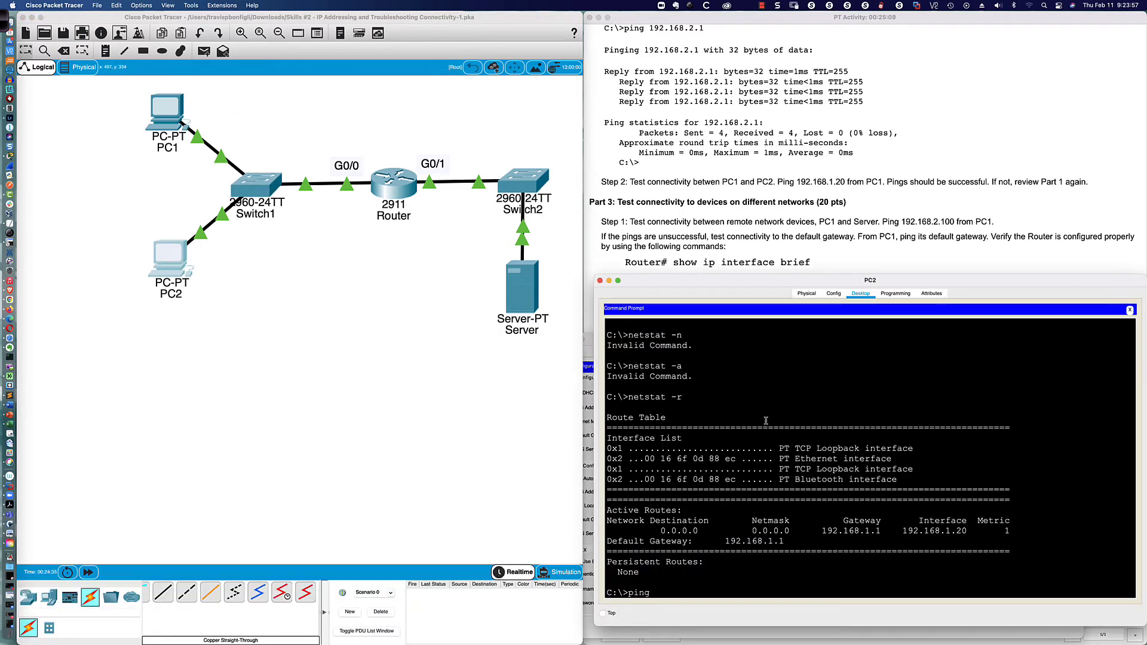
type("192.168.2.")
scroll(775, 219, "up", 3)
scroll(774, 220, "up", 5)
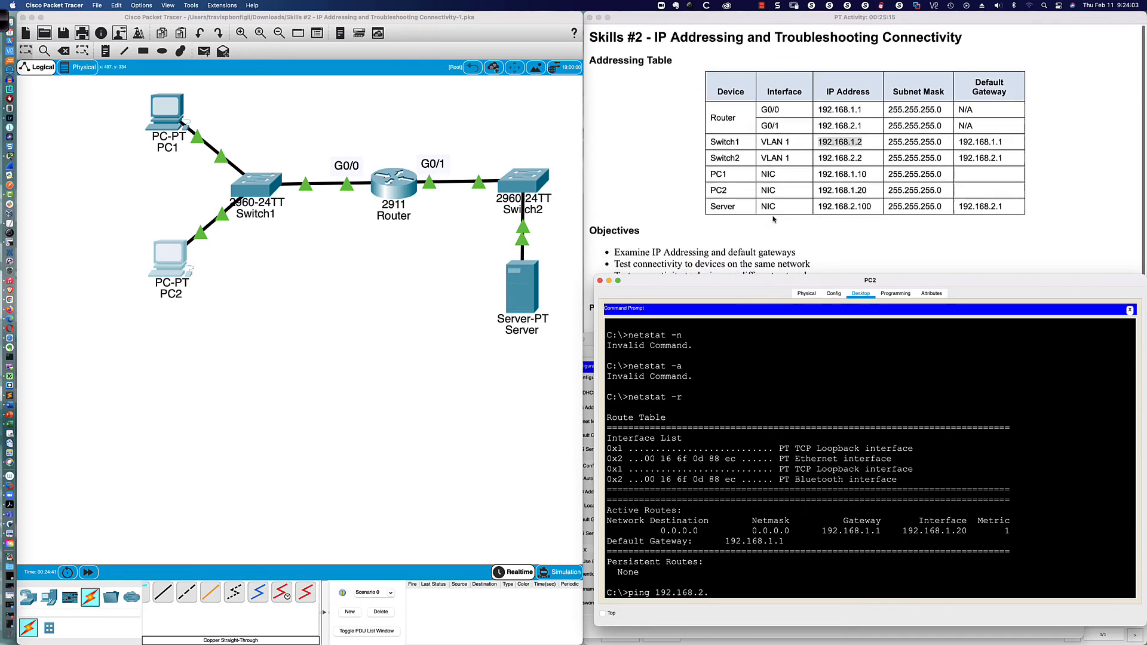
scroll(789, 437, "down", 1)
type("2")
key("Return")
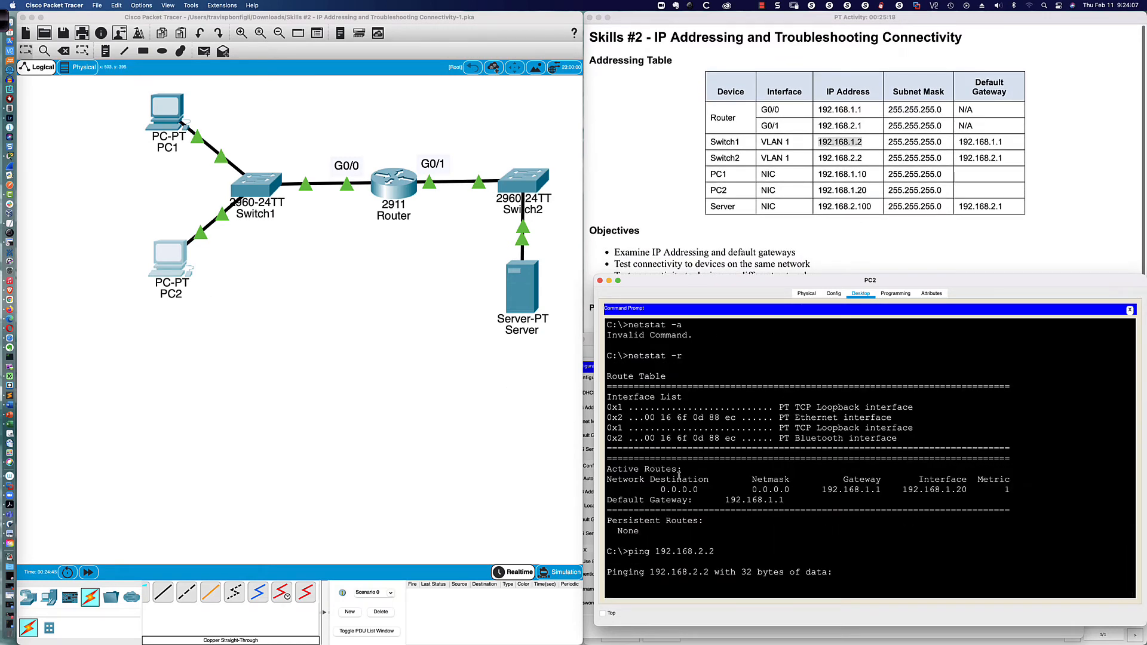
scroll(678, 476, "down", 1)
left_click_drag(657, 283, 648, 302)
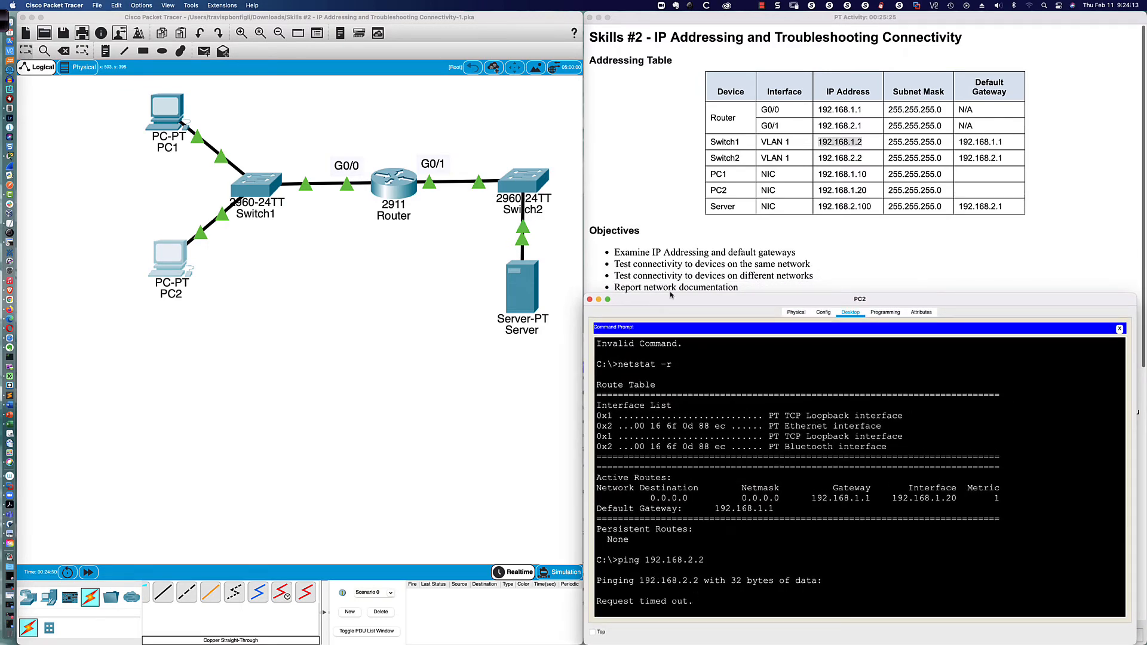
- Mark the timed-out requests and the replies in PC2's ping output with red pen strokes, and clear the marks
left_click(5, 23)
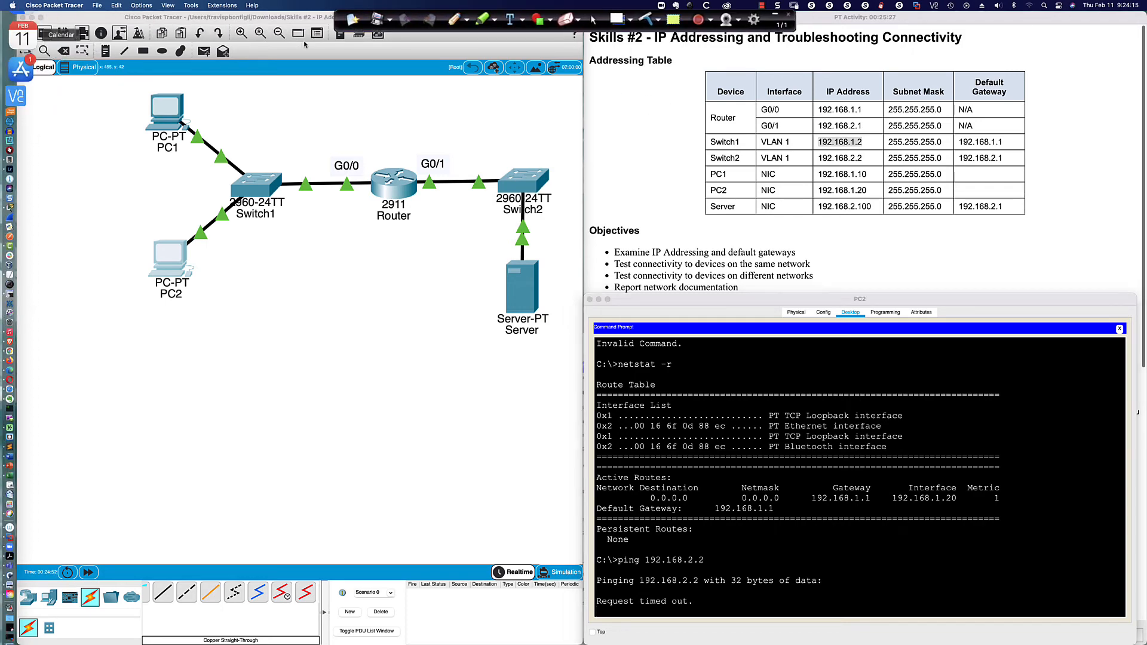
left_click(455, 19)
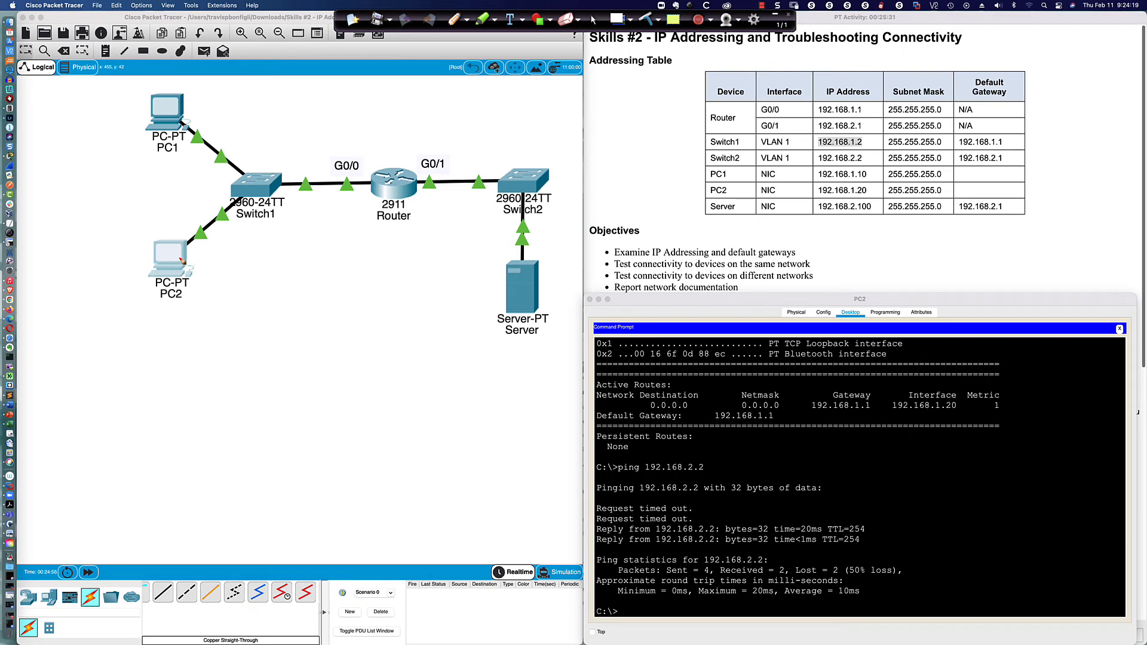
mouse_move(865, 515)
left_mouse_down()
mouse_move(881, 548)
mouse_move(860, 550)
left_mouse_up()
mouse_move(683, 498)
left_mouse_down()
mouse_move(703, 500)
mouse_move(697, 524)
left_mouse_up()
mouse_move(757, 549)
left_mouse_down()
mouse_move(899, 548)
mouse_move(872, 522)
mouse_move(840, 520)
left_mouse_up()
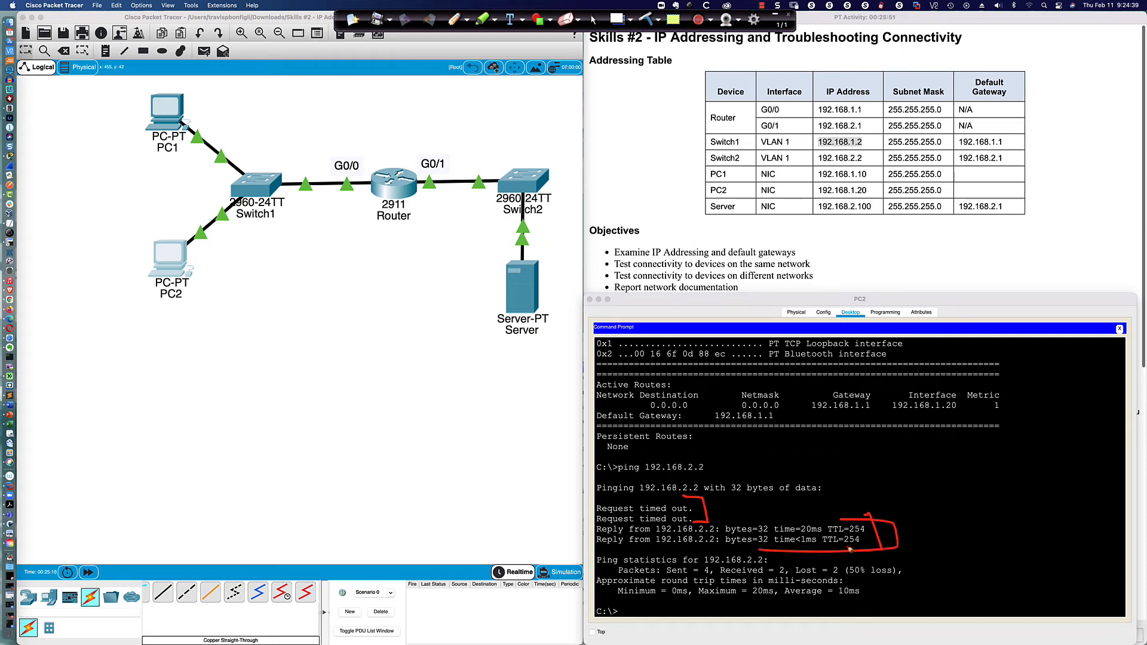
left_click(648, 23)
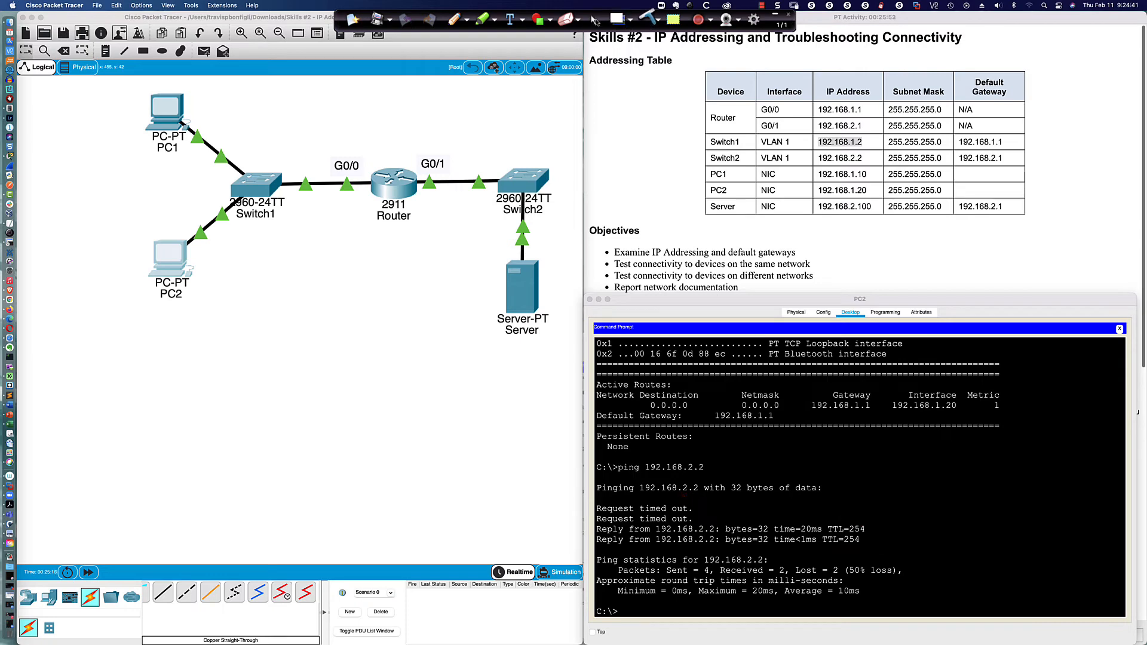
left_click(596, 23)
- Open Switch2's command line in an enlarged window beneath the topology and bring up its user EXEC prompt
left_click(524, 181)
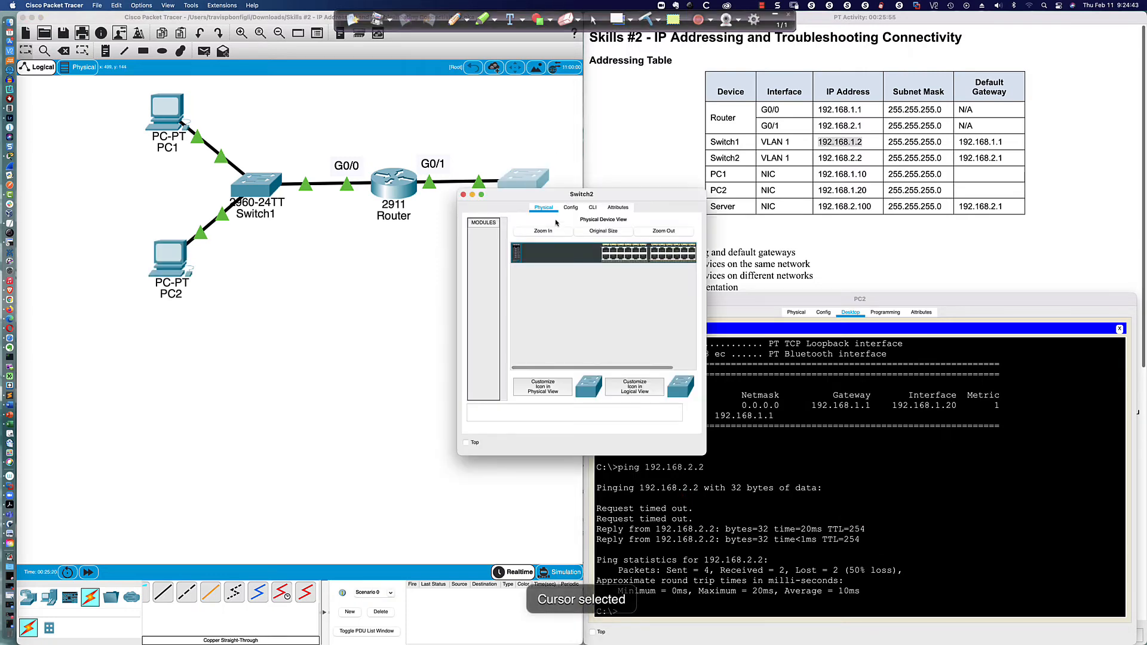
left_click_drag(540, 197, 101, 386)
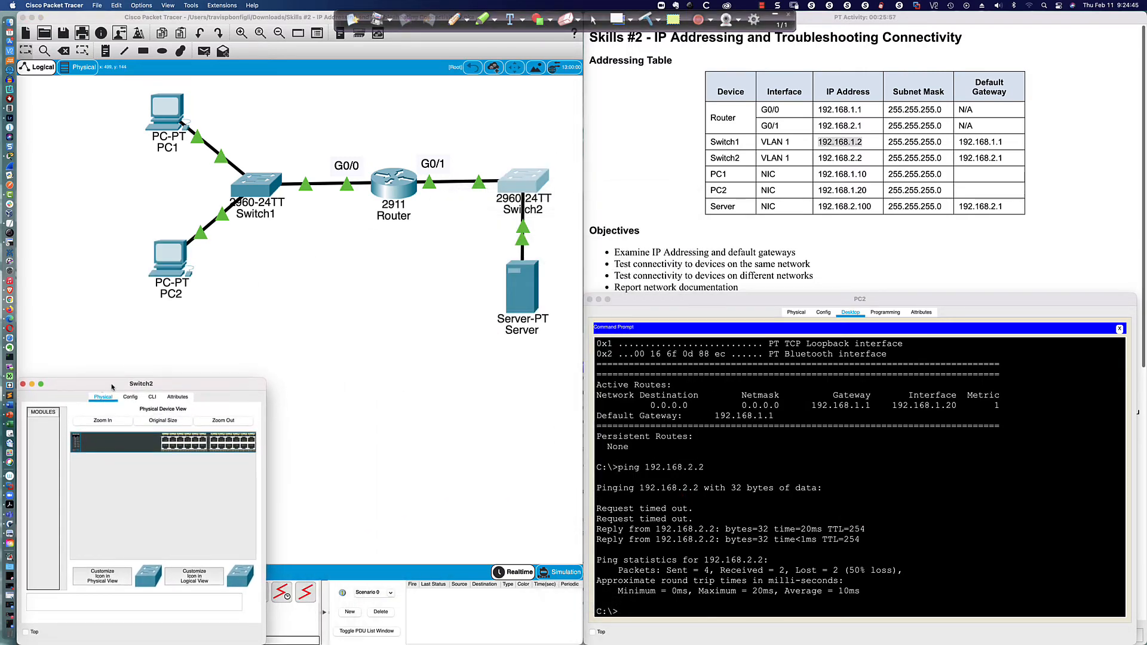
left_click_drag(269, 380, 605, 352)
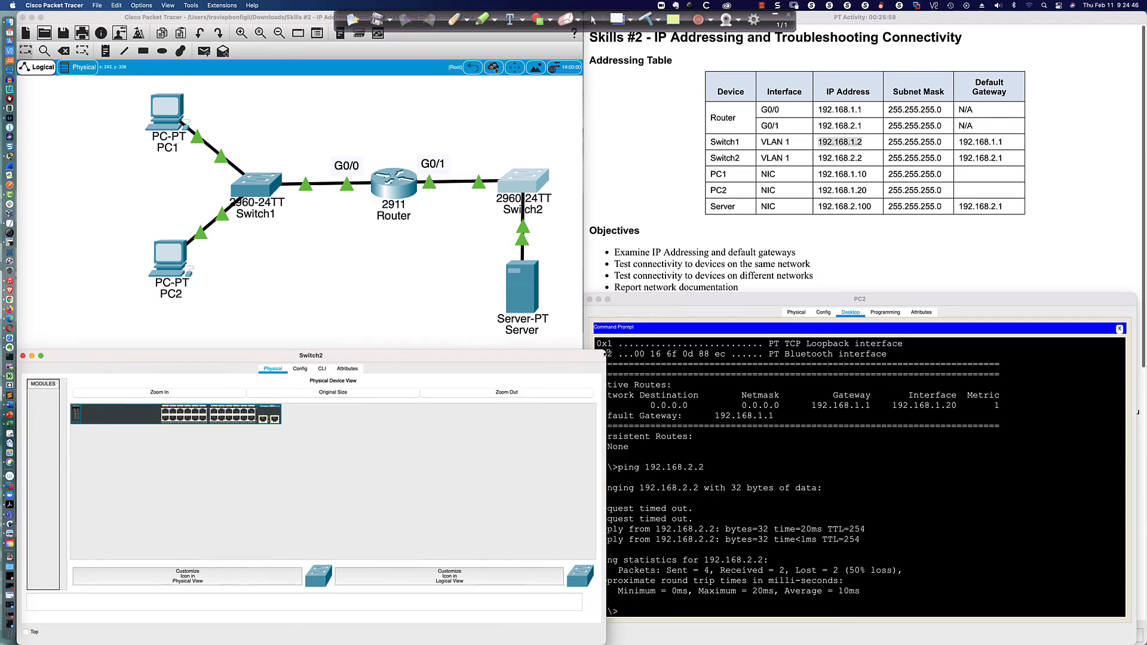
left_click(322, 369)
key("Return")
key("Return")
key("Return")
key("Return")
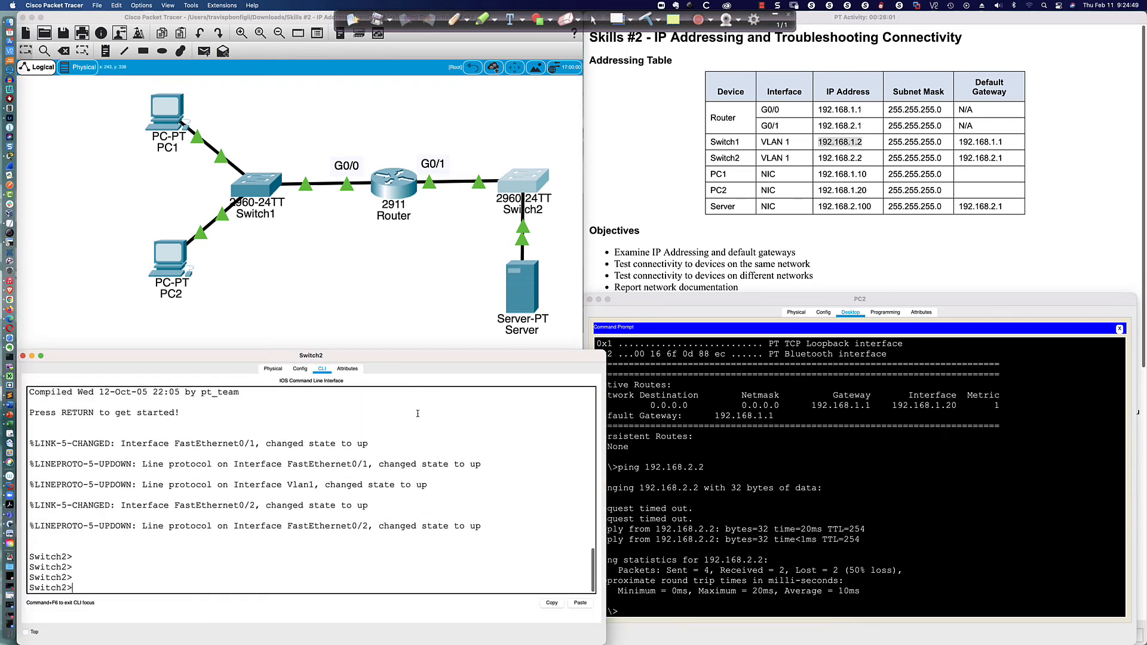
- Enter privileged EXEC mode on Switch2 and display its default gateway with "sh run | inc default"
type("en")
key("Return")
type("sh run ")
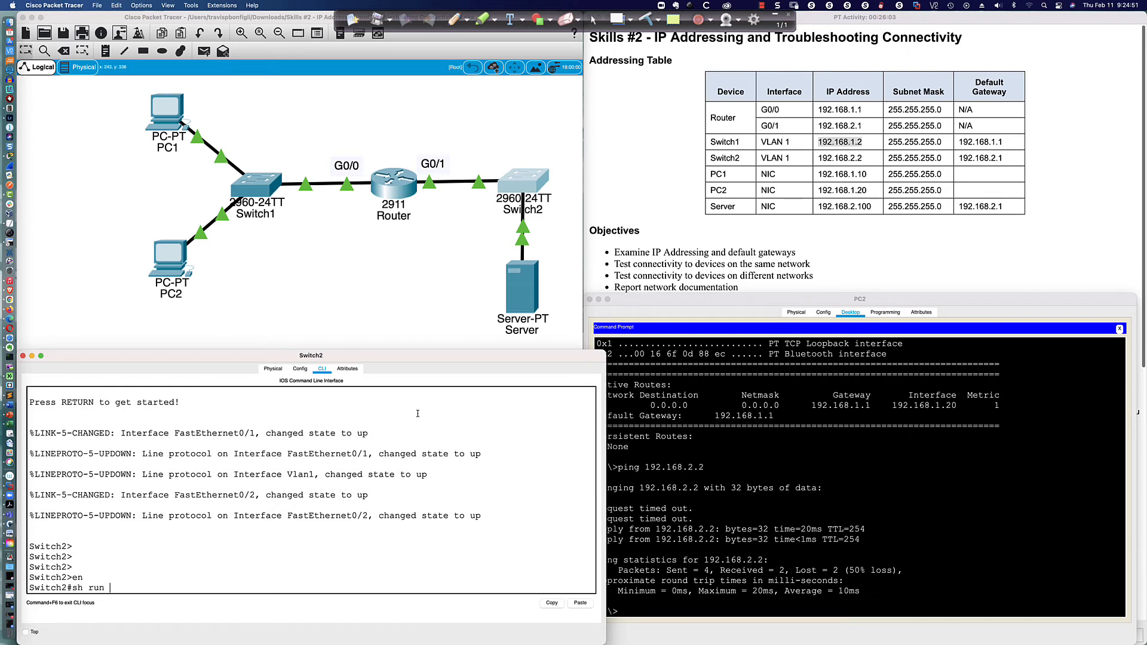
type("| inc default")
key("Return")
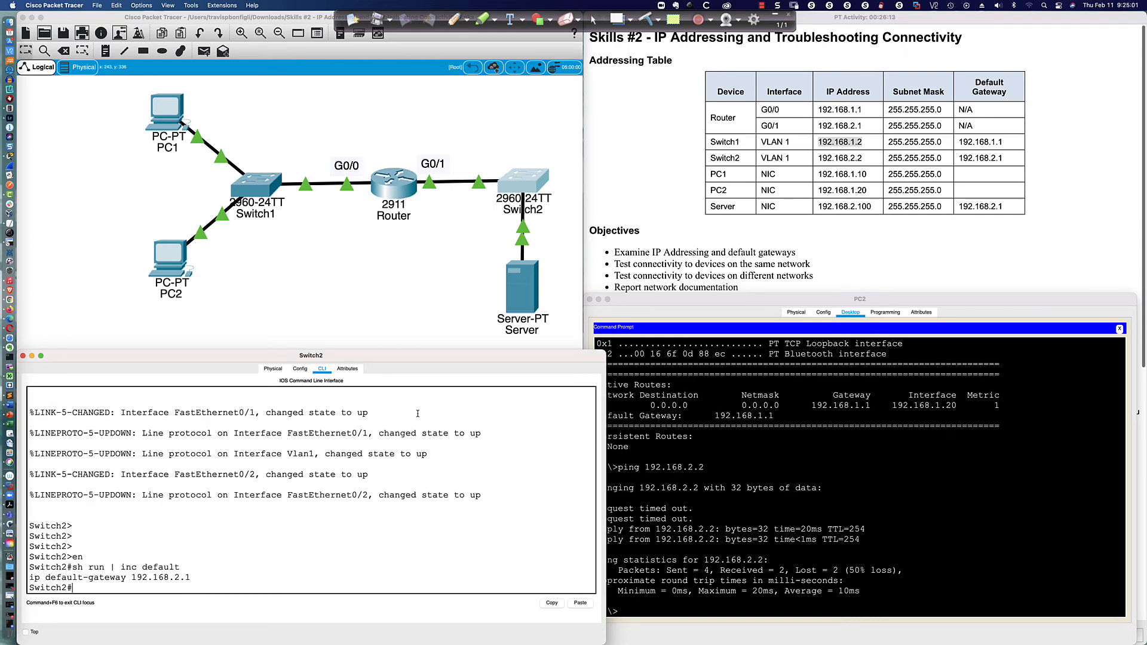
- Remove the default gateway 192.168.2.1 from Switch2 in global configuration mode
type("conf t")
key("Return")
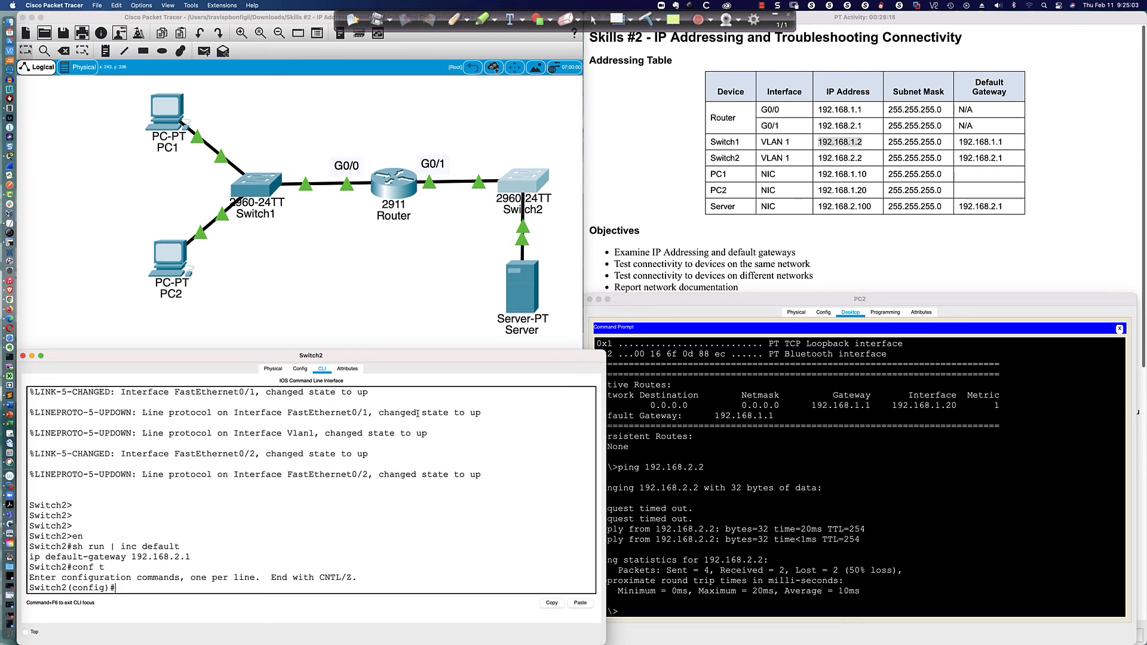
type("no ip defa")
key("Tab")
type("1921.68")
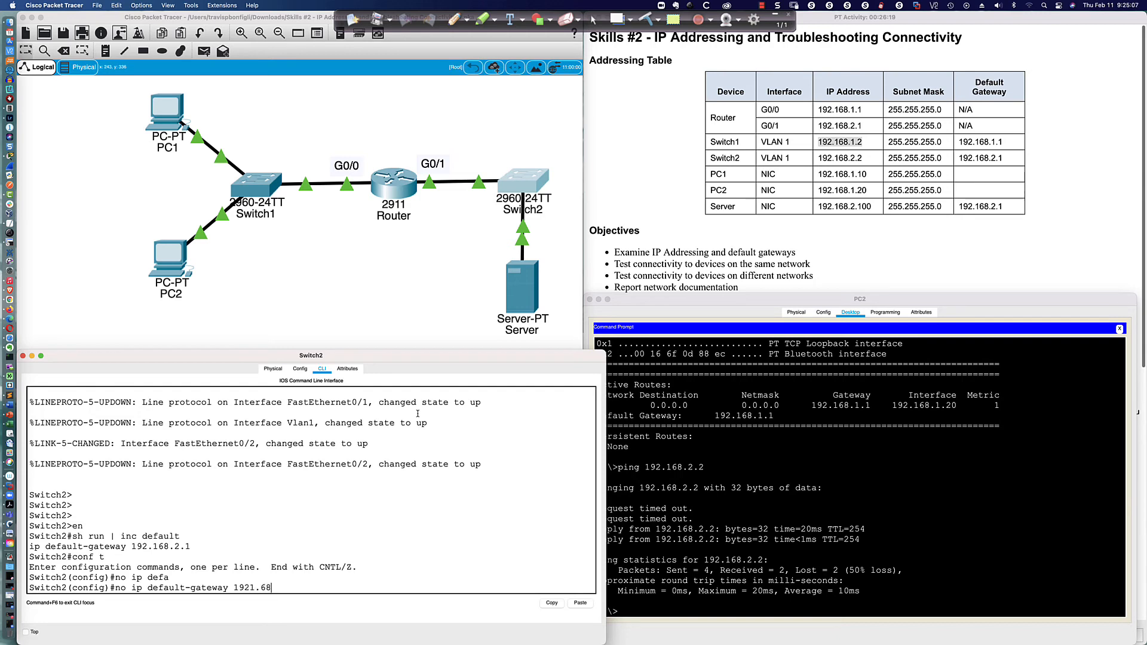
type(".1")
key("BackSpace")
type("2.")
key("BackSpace")
type(".168.2.1")
key("Return")
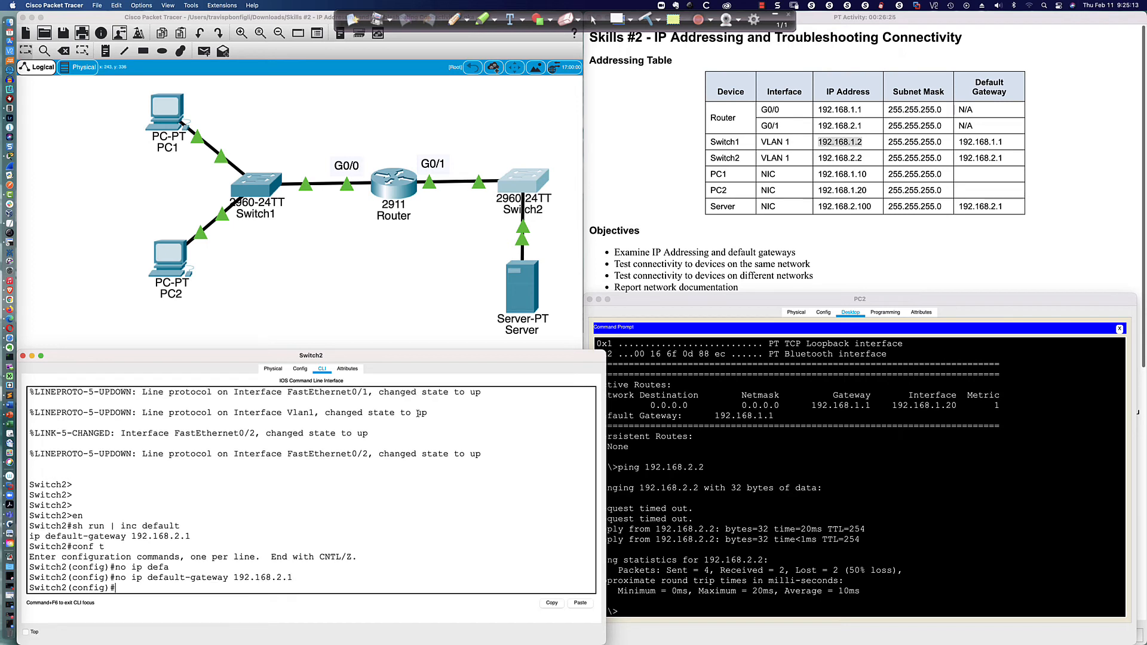
- Repeat the ping to Switch2 at 192.168.2.2 from PC2's command prompt
left_click(724, 479)
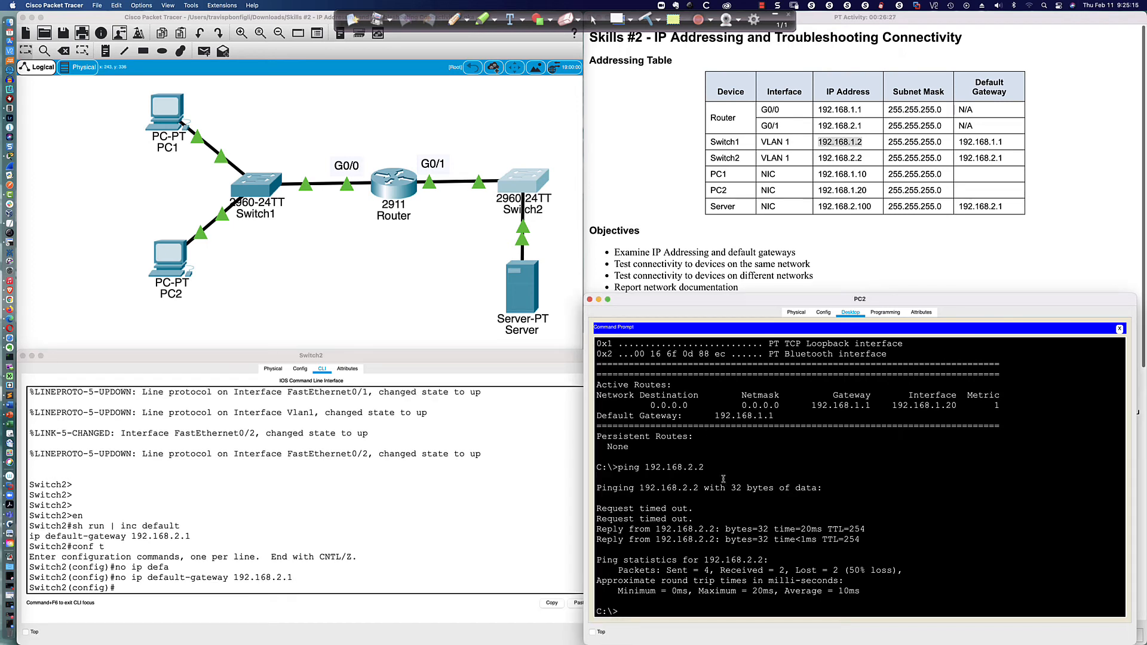
key("Up")
key("Return")
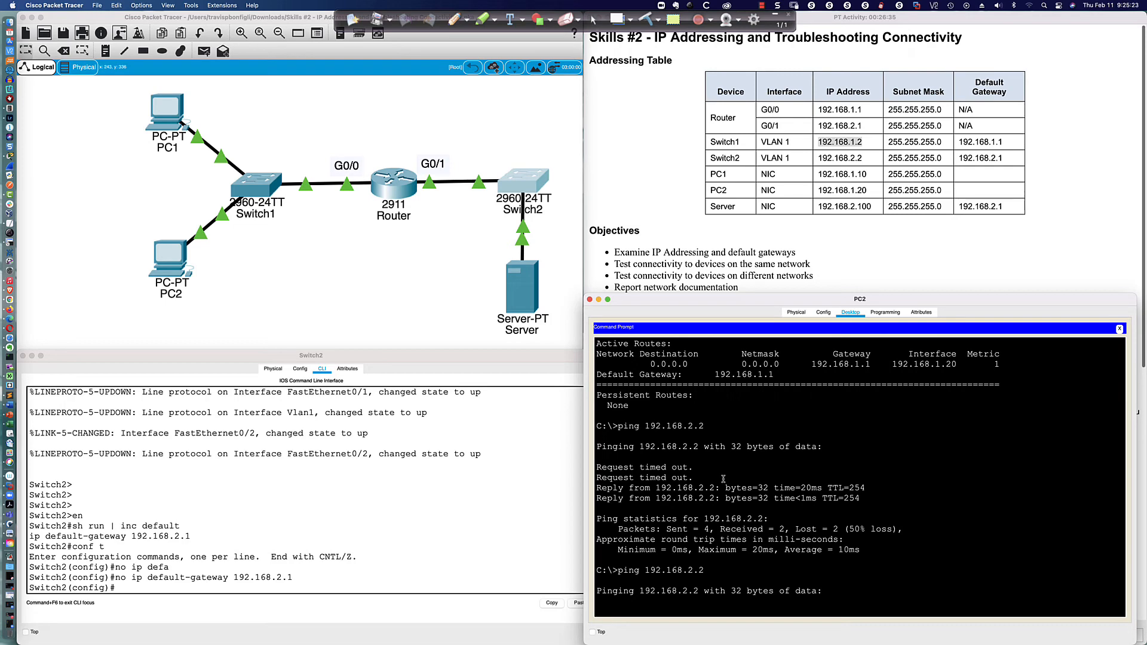
- Ping Switch2 at 192.168.2.2 from Switch1's command line
left_click(255, 187)
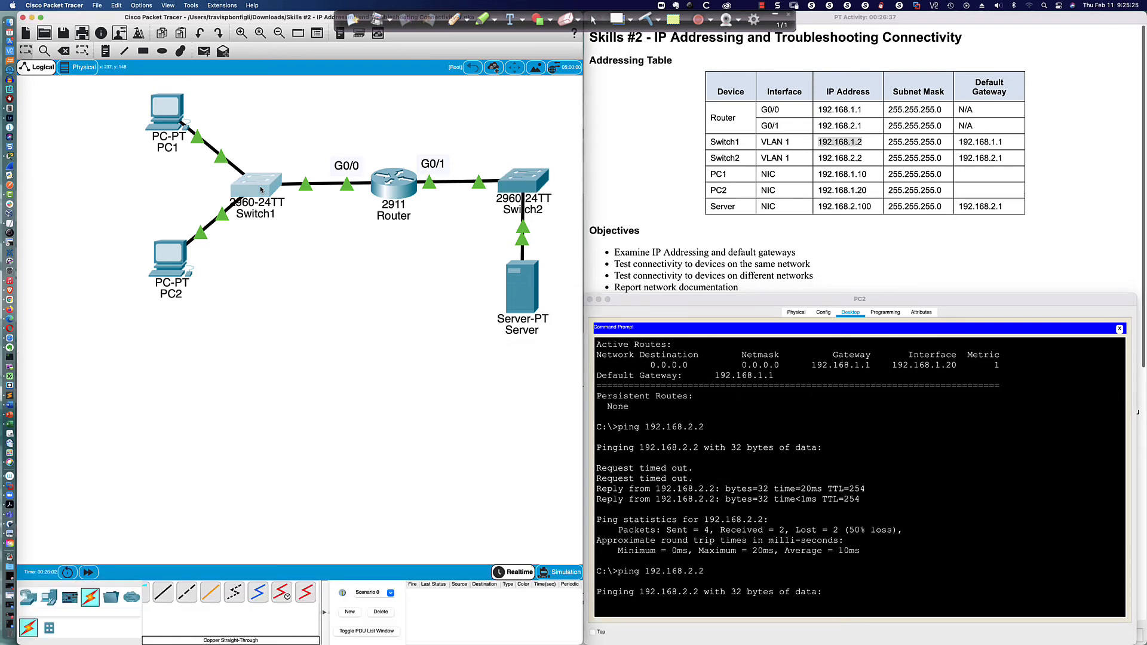
type("ping ")
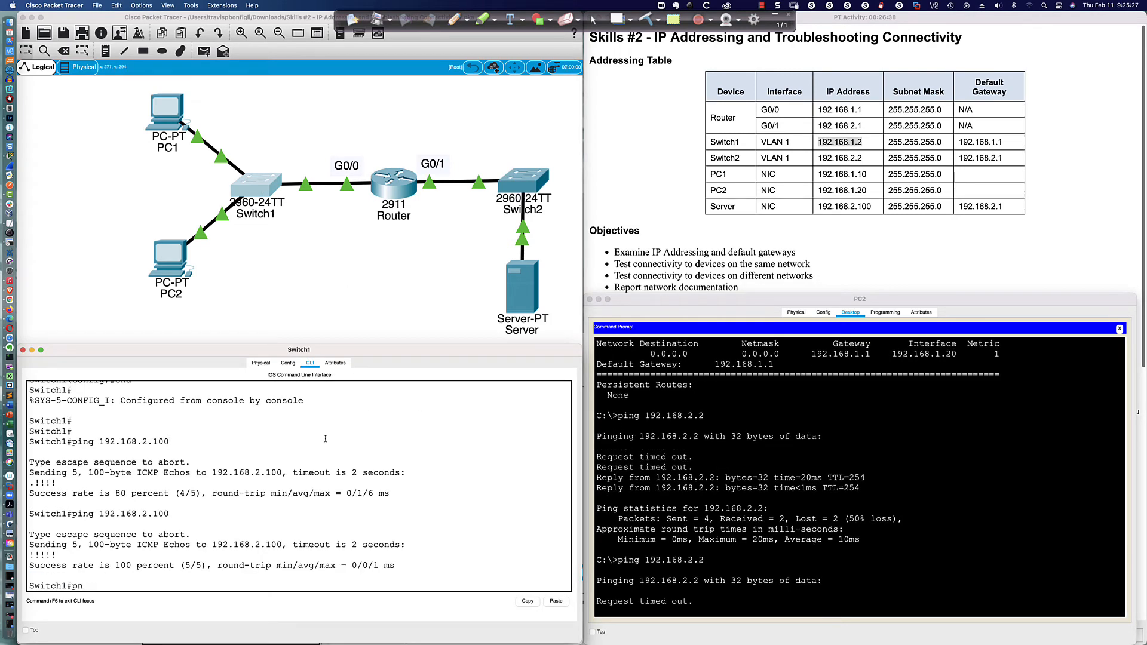
type("192.168.2.1")
key("BackSpace")
type("2")
key("Return")
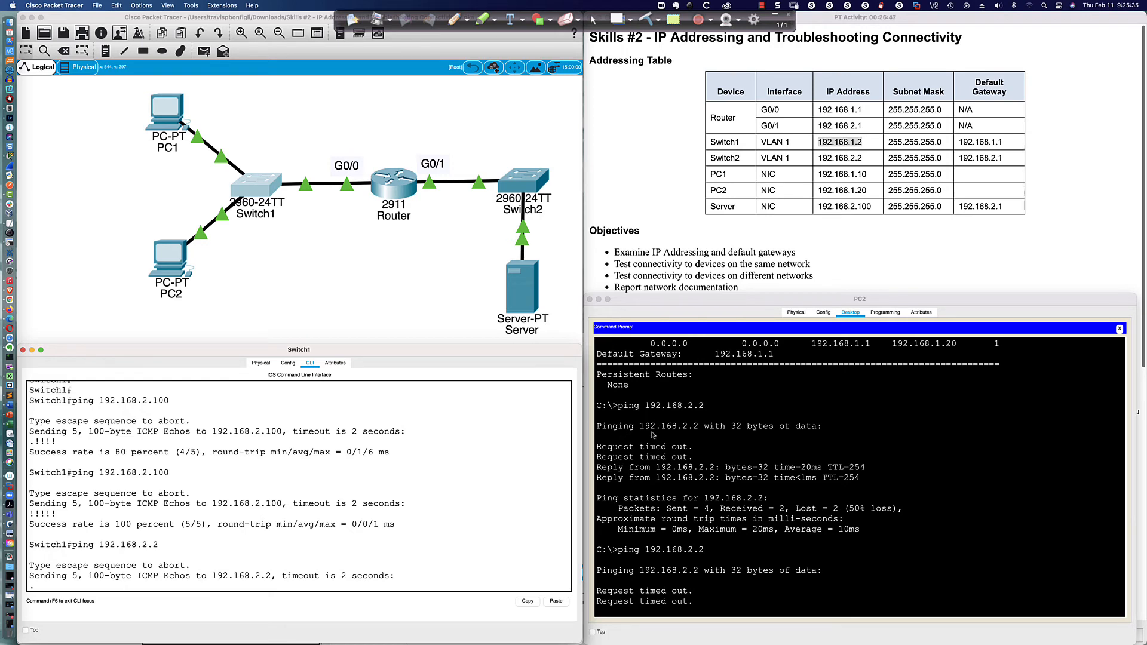
- Draw a red dividing line through the Router, circle PC1, PC2 and Switch1, and add arrows from each of them to the Router
left_click(456, 19)
left_click_drag(372, 94, 387, 293)
mouse_move(328, 96)
left_mouse_down()
mouse_move(247, 96)
mouse_move(257, 103)
left_mouse_up()
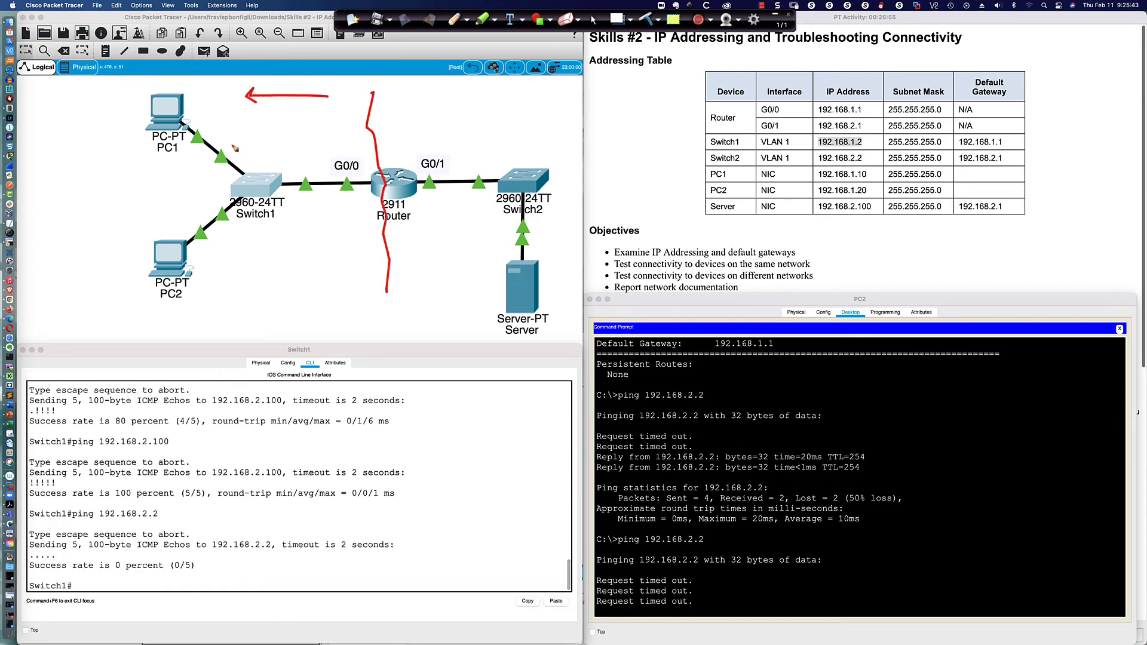
left_click_drag(160, 76, 281, 166)
mouse_move(283, 223)
left_mouse_down()
mouse_move(129, 197)
mouse_move(180, 50)
left_mouse_up()
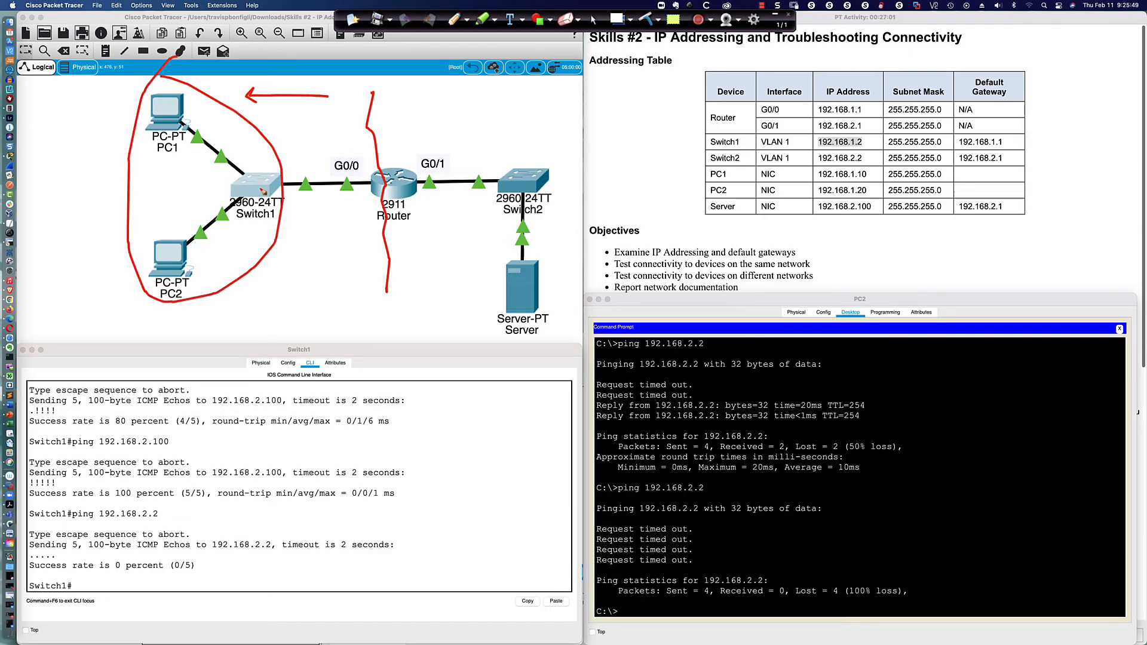
mouse_move(213, 267)
left_mouse_down()
mouse_move(278, 226)
mouse_move(356, 216)
mouse_move(343, 206)
left_mouse_up()
mouse_move(263, 195)
left_mouse_down()
mouse_move(357, 181)
mouse_move(350, 188)
left_mouse_up()
left_click_drag(207, 117, 352, 161)
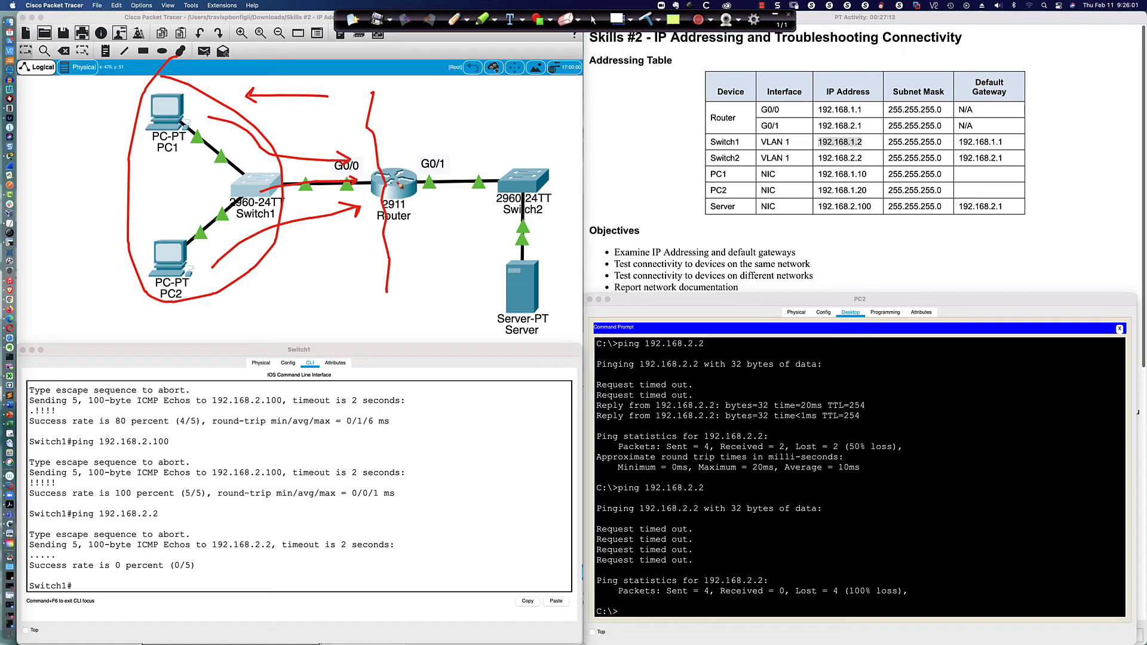
- Draw a red arrow from the Router to Switch2, circle and cross out Switch2, and clear all the marks
mouse_move(399, 185)
left_mouse_down()
mouse_move(442, 157)
mouse_move(508, 160)
mouse_move(522, 176)
mouse_move(510, 172)
left_mouse_up()
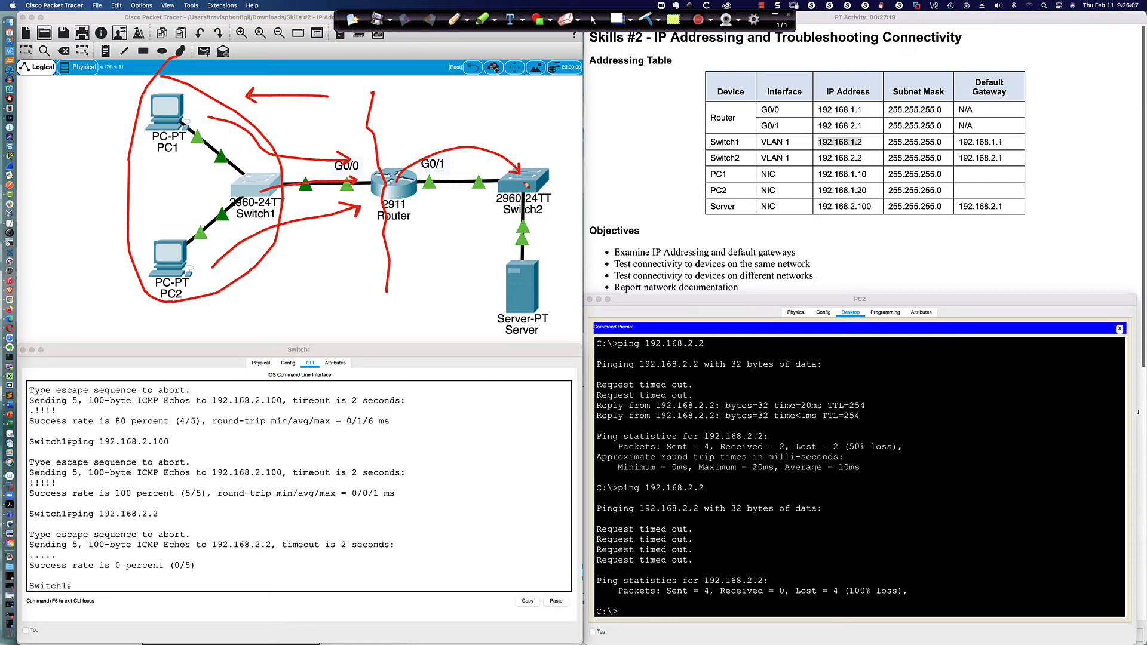
mouse_move(530, 149)
left_mouse_down()
mouse_move(487, 189)
mouse_move(524, 232)
mouse_move(559, 161)
mouse_move(527, 146)
left_mouse_up()
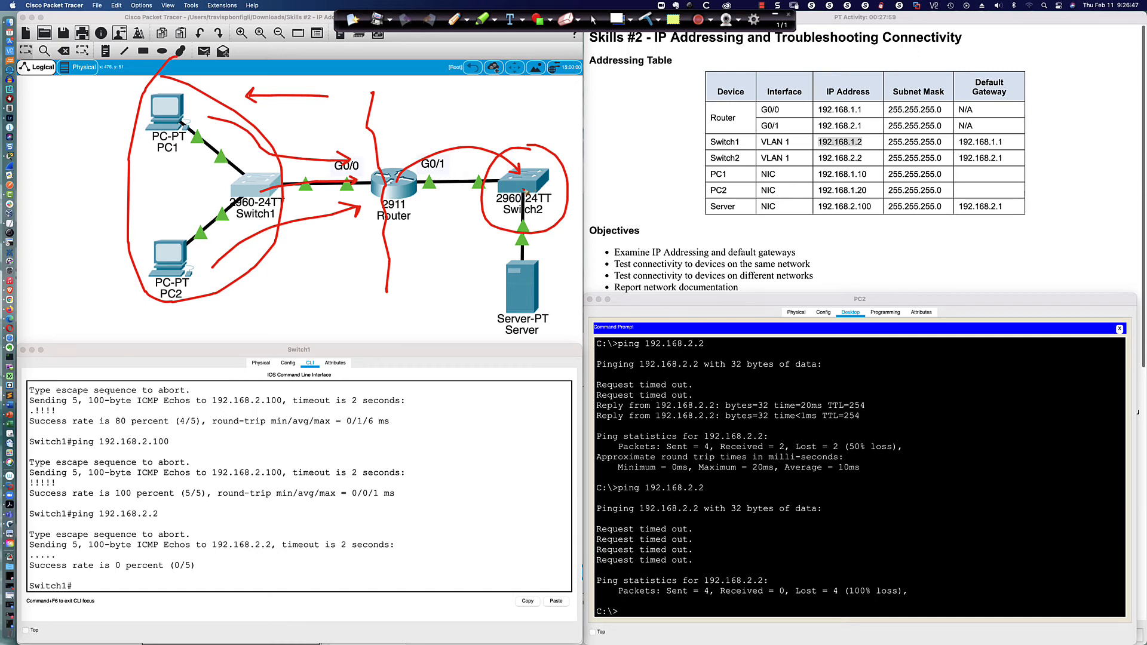
left_click_drag(506, 167, 540, 207)
left_click_drag(544, 167, 499, 210)
left_click(647, 18)
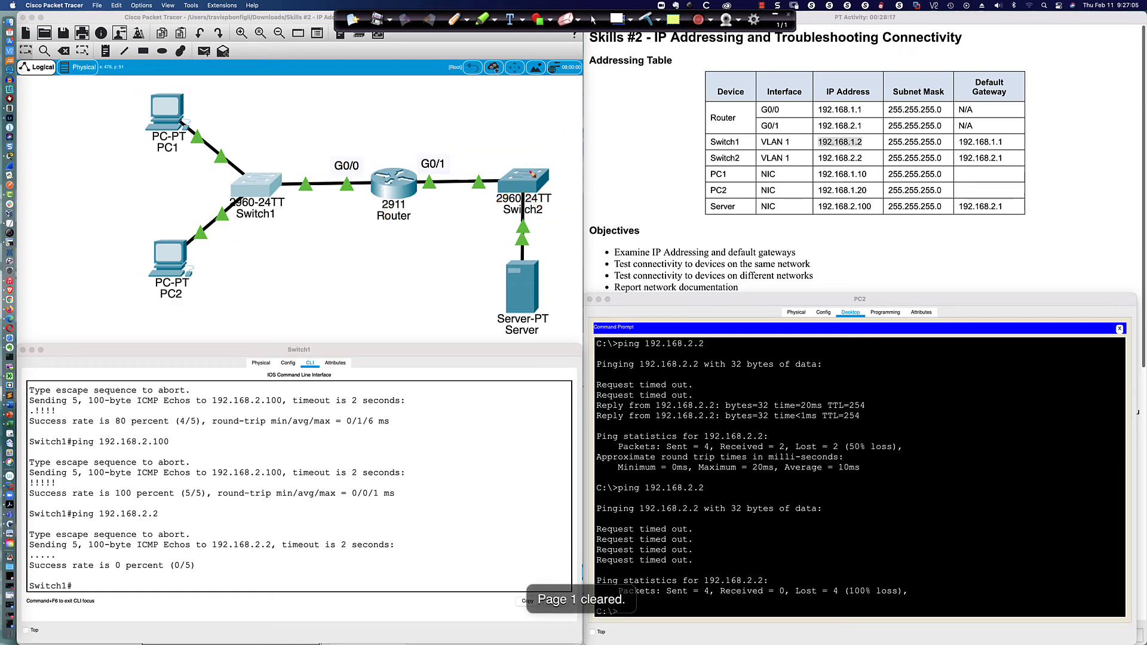
- Set Switch2's default gateway back to 192.168.2.1 in global configuration mode
left_click(593, 19)
left_click(524, 179)
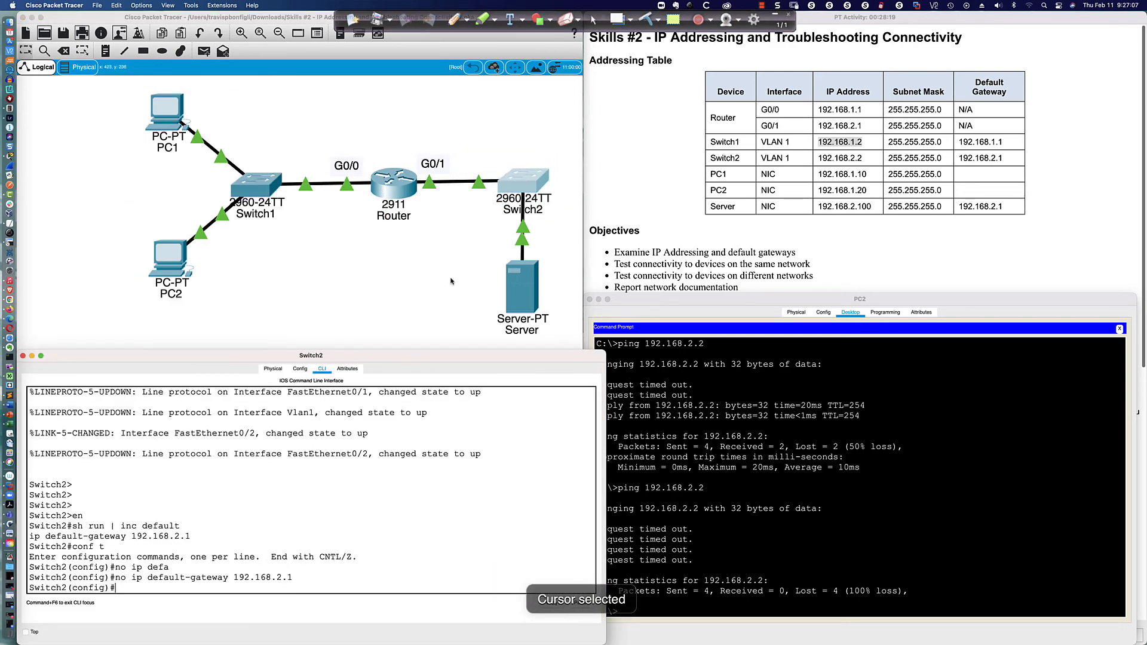
key("Up")
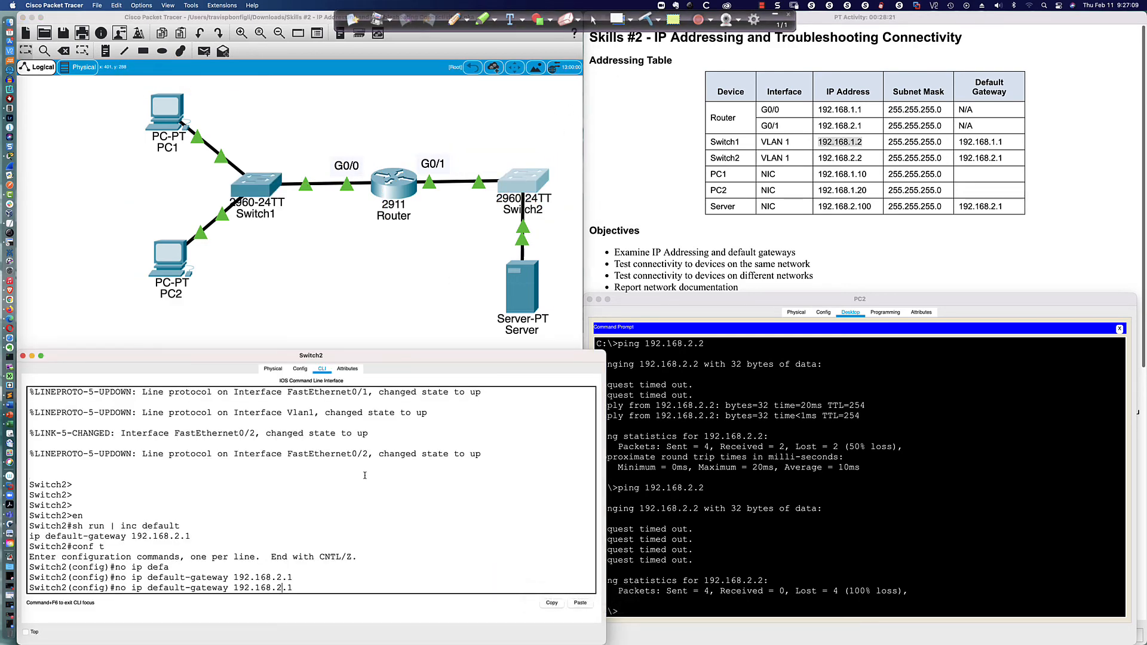
key("Left")
key("Left")
key("Left")
key("Left")
key("Left")
key("Left")
key("BackSpace")
key("BackSpace")
key("BackSpace")
key("Return")
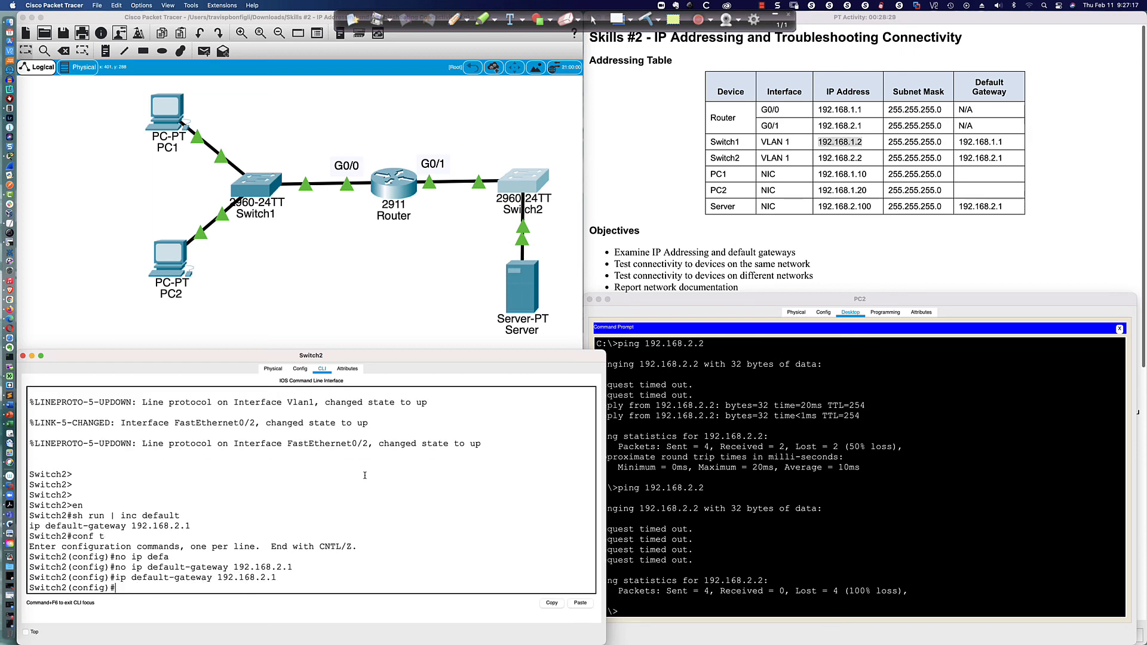
- Retest connectivity to Switch2 by pinging 192.168.2.2 from Switch1 and from PC2
left_click(239, 185)
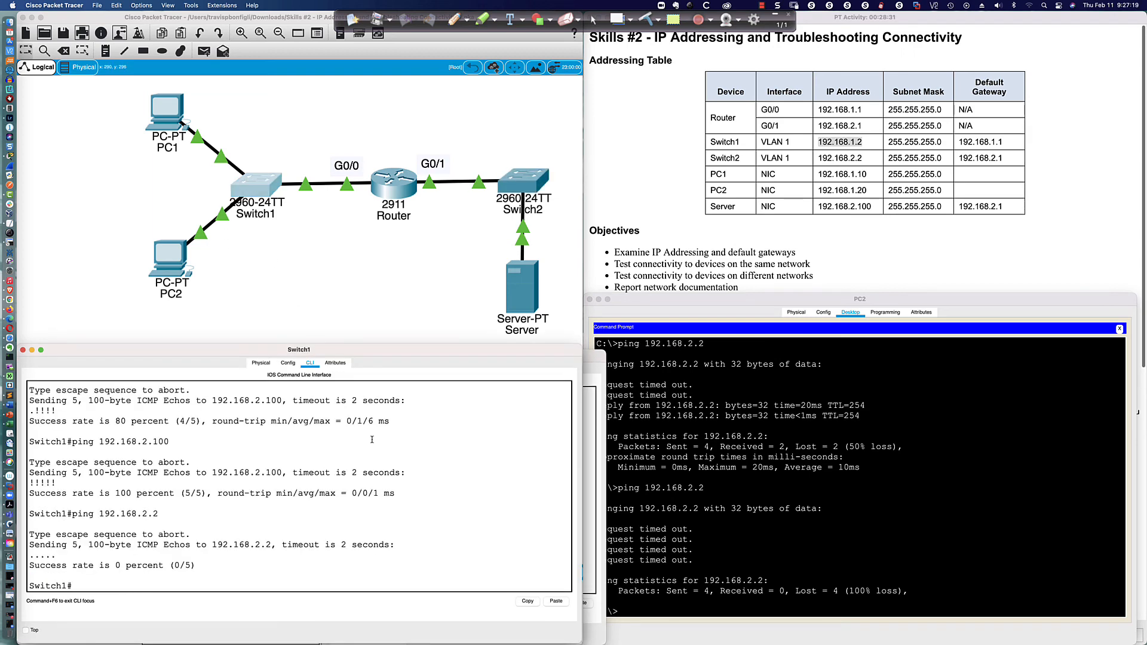
key("Up")
key("Return")
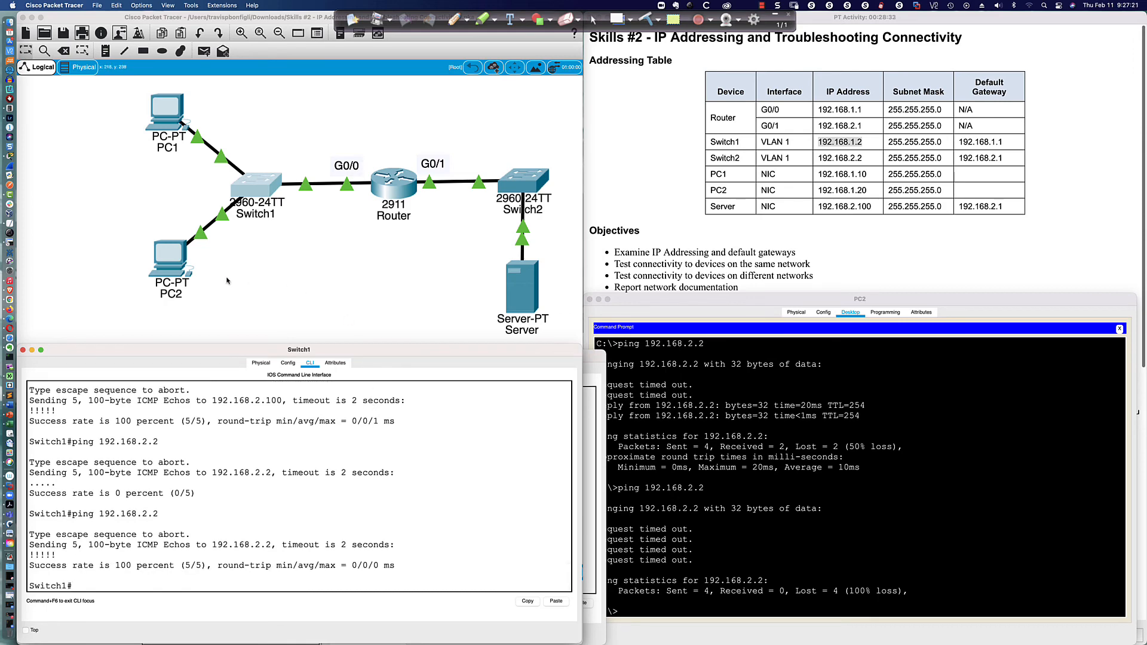
left_click(227, 281)
left_click(724, 458)
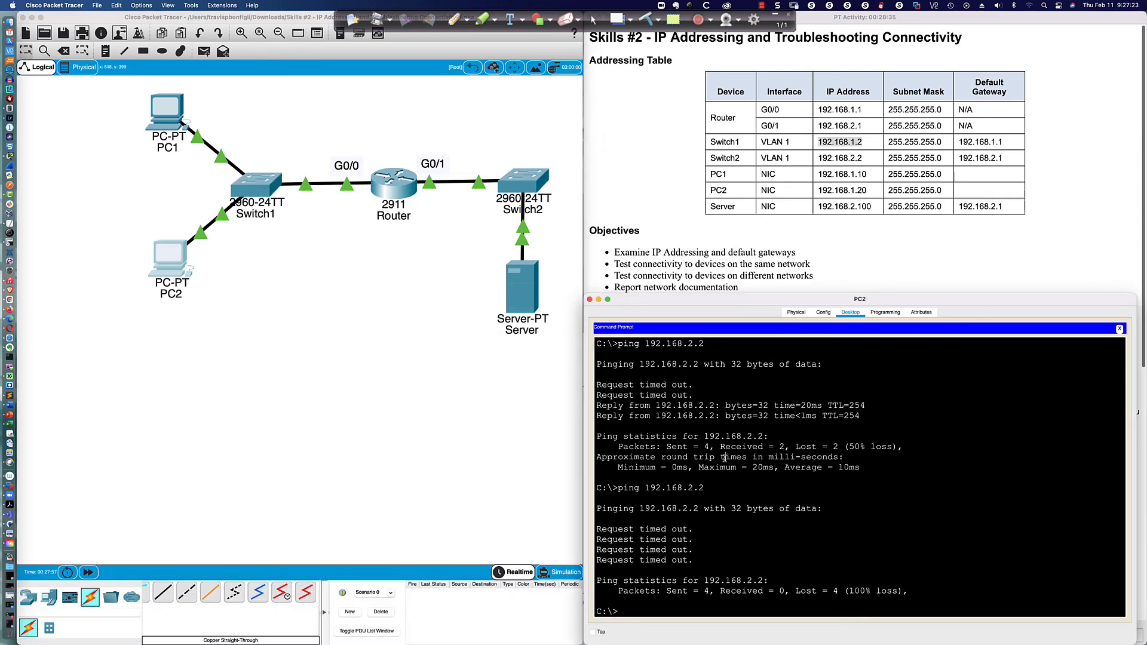
key("Up")
key("Return")
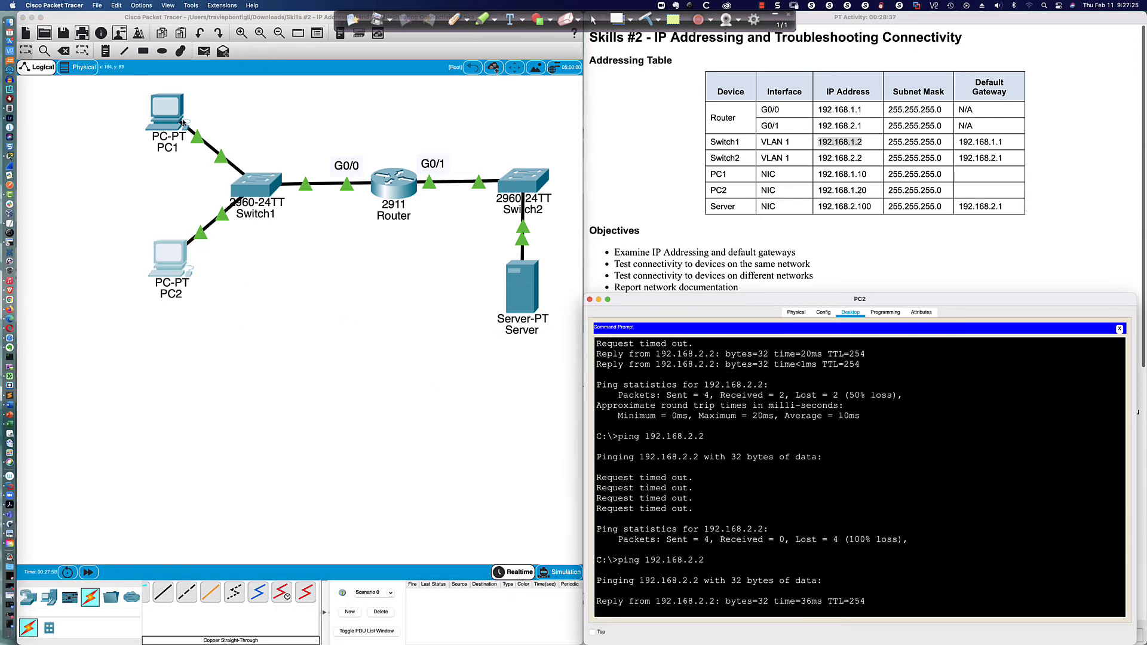
- From PC1's command prompt, start and interrupt a ping to 192.168.2.100, and ping Switch2 at 192.168.2.2
left_click(183, 122)
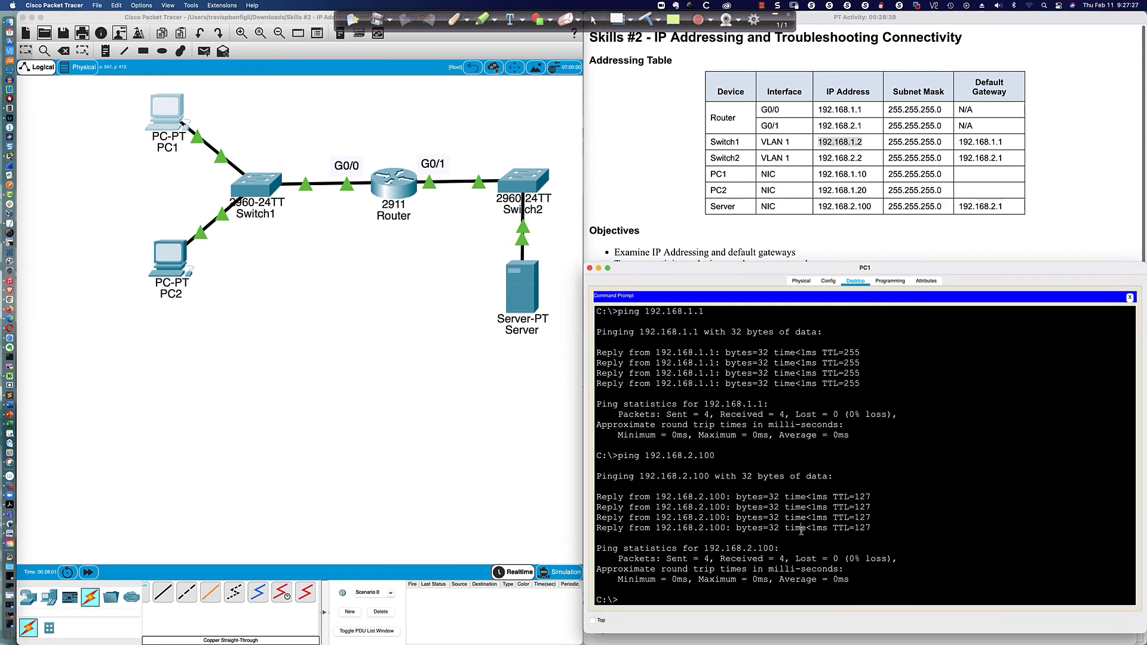
key("Up")
key("Return")
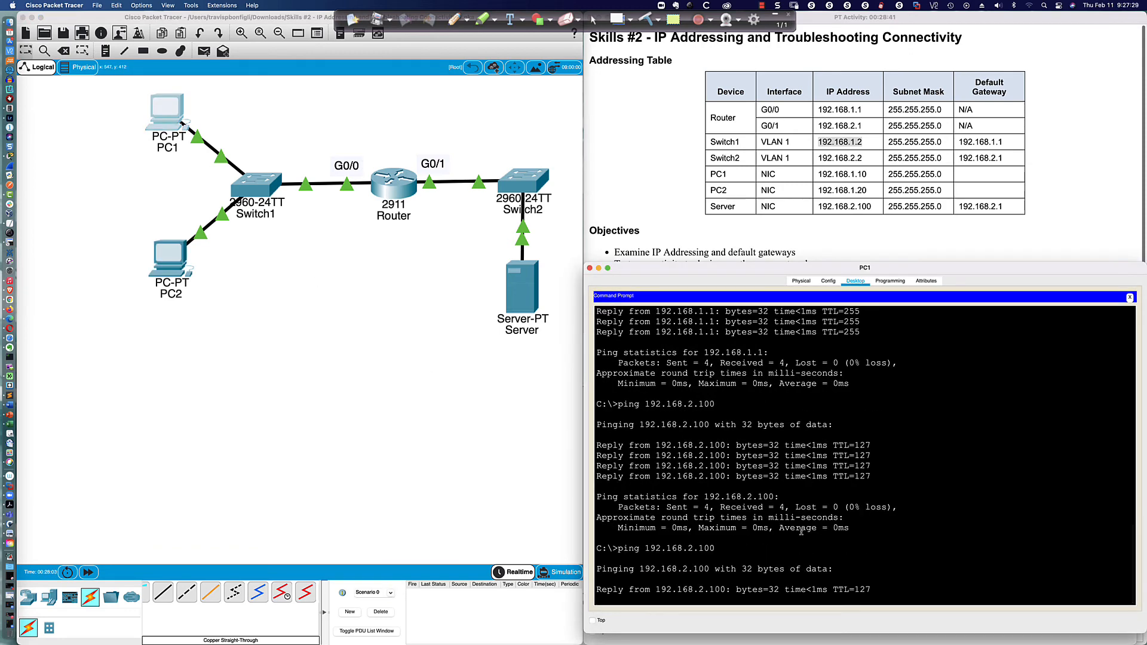
key("ctrl+c")
key("Up")
key("BackSpace")
key("BackSpace")
key("BackSpace")
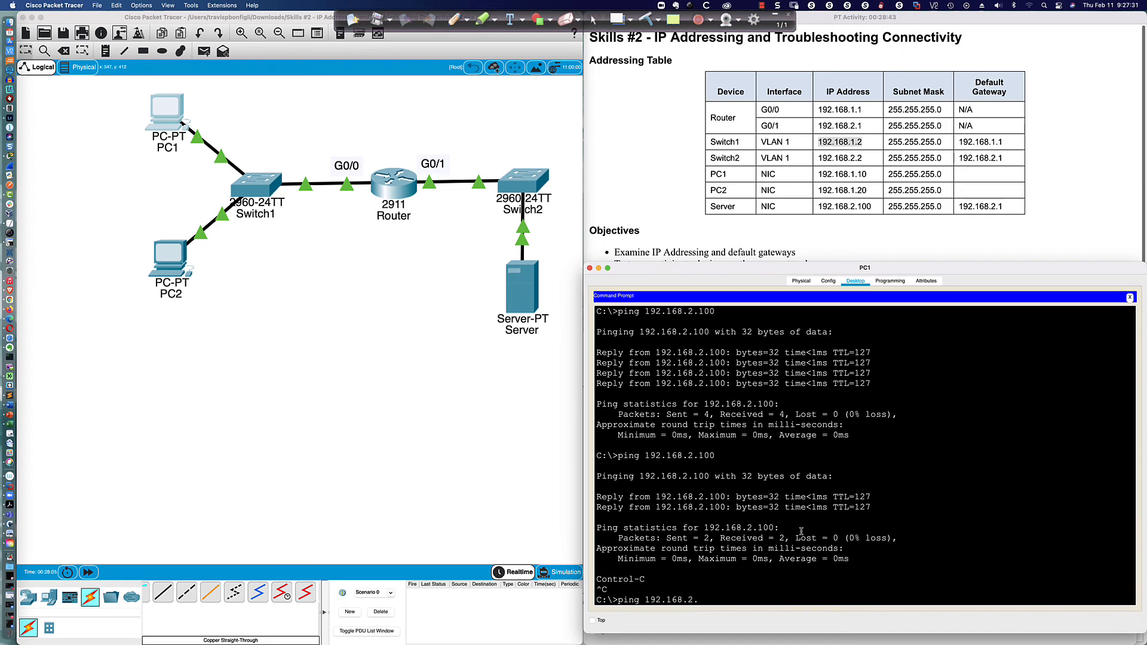
type("2")
key("Return")
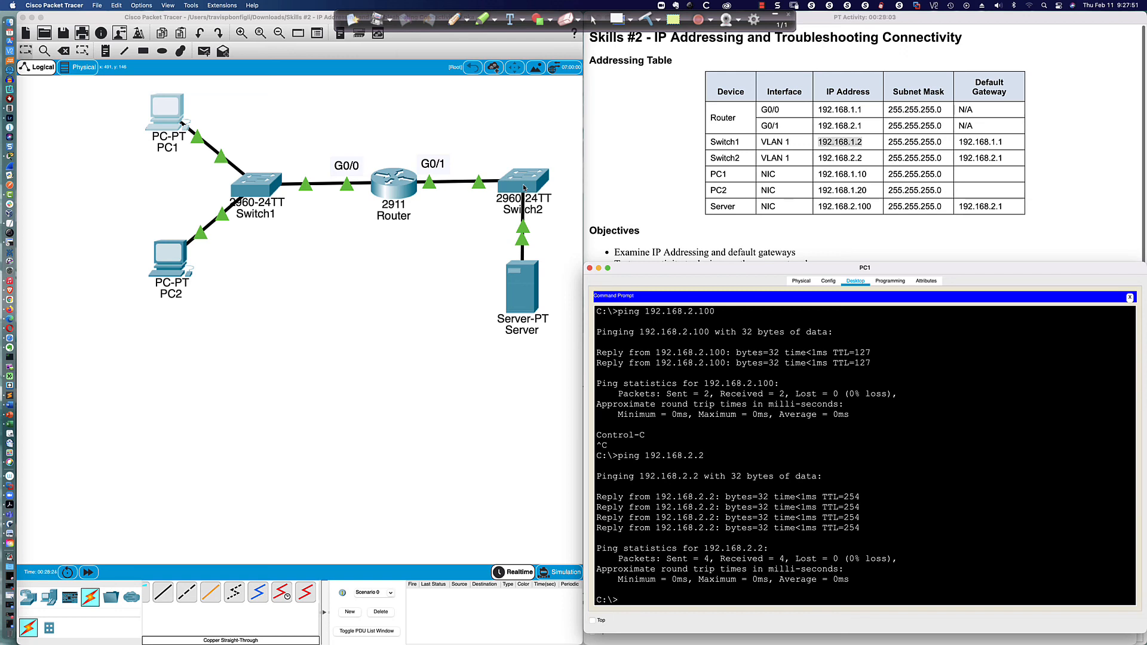
- Bring the activity instructions back into view and review the Part 4 network documentation requirements
left_click(631, 187)
scroll(669, 246, "down", 1)
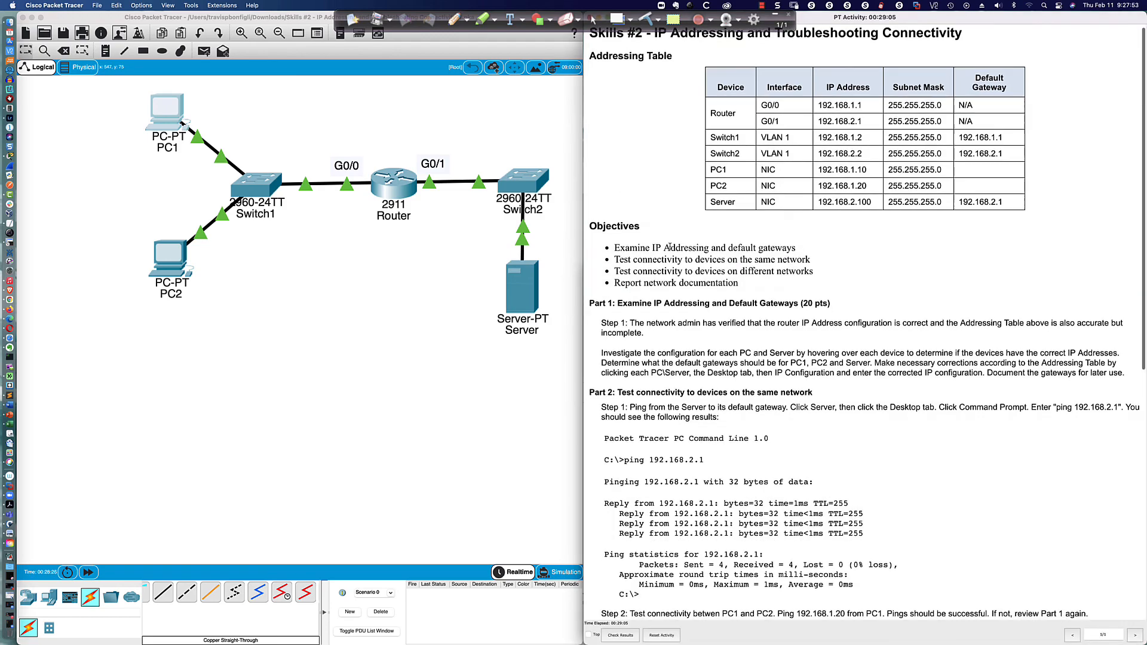
scroll(669, 247, "down", 15)
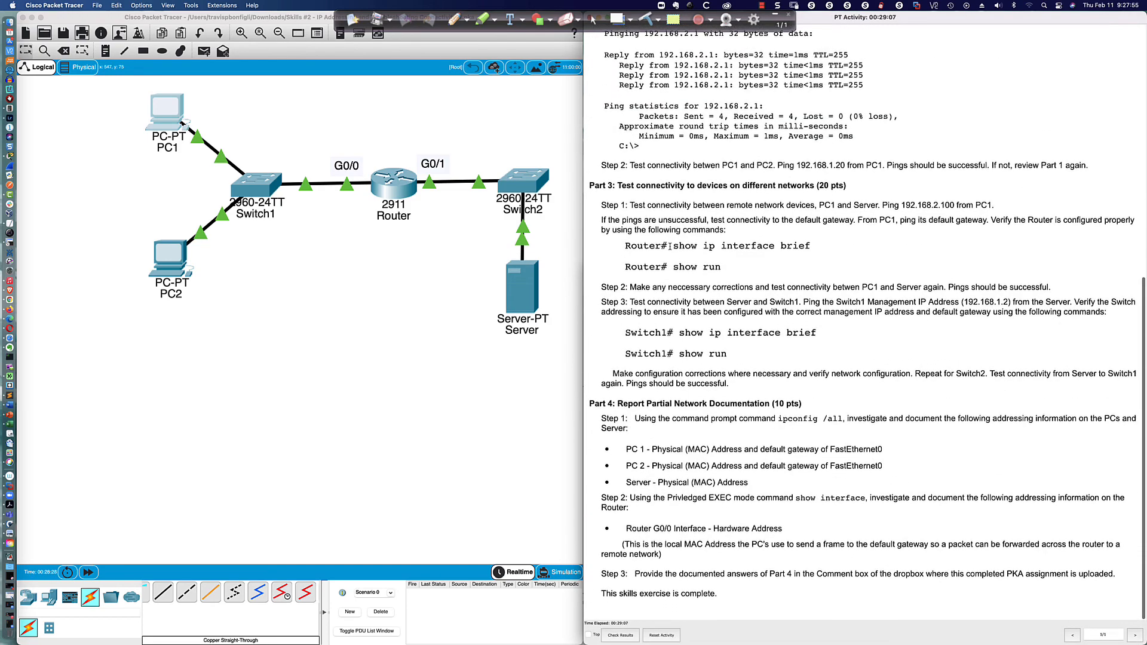
scroll(653, 446, "up", 1)
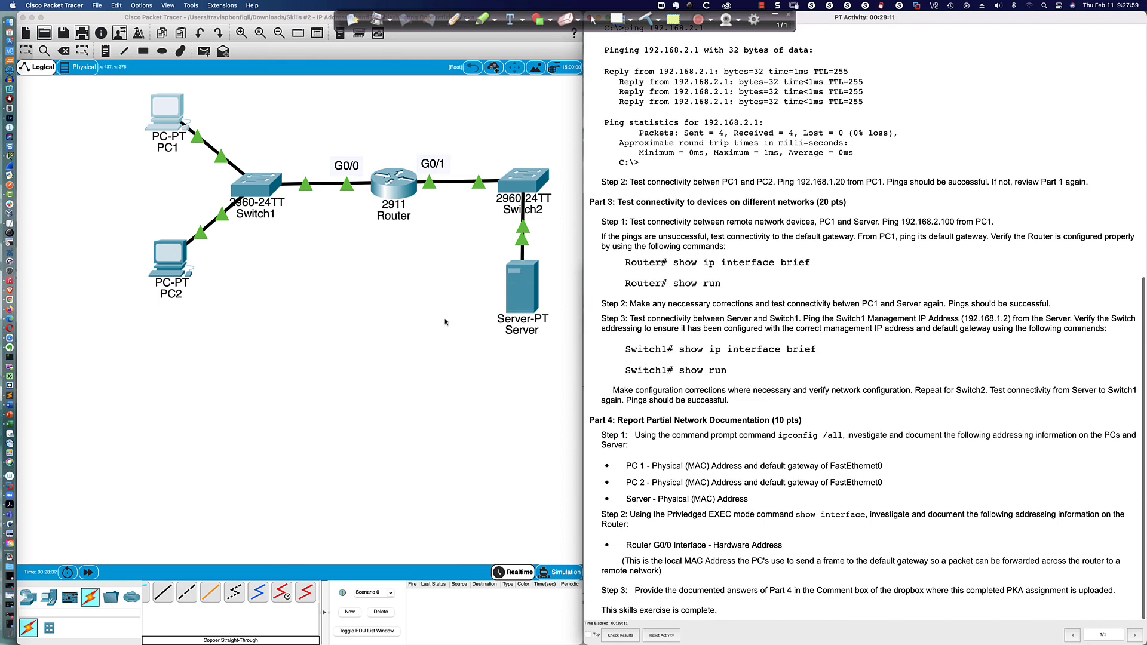
- Run ipconfig /all in PC2's command prompt, highlight the FastEthernet0 physical address, and return to the activity instructions
left_click(170, 263)
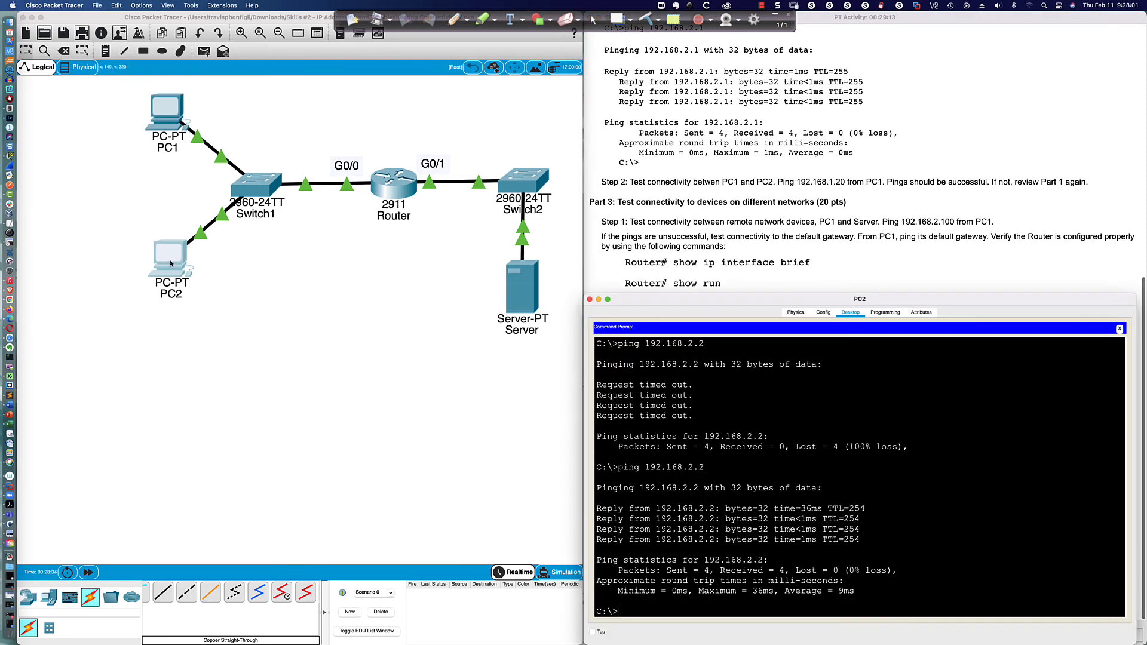
type("ipconfig /all")
key("Return")
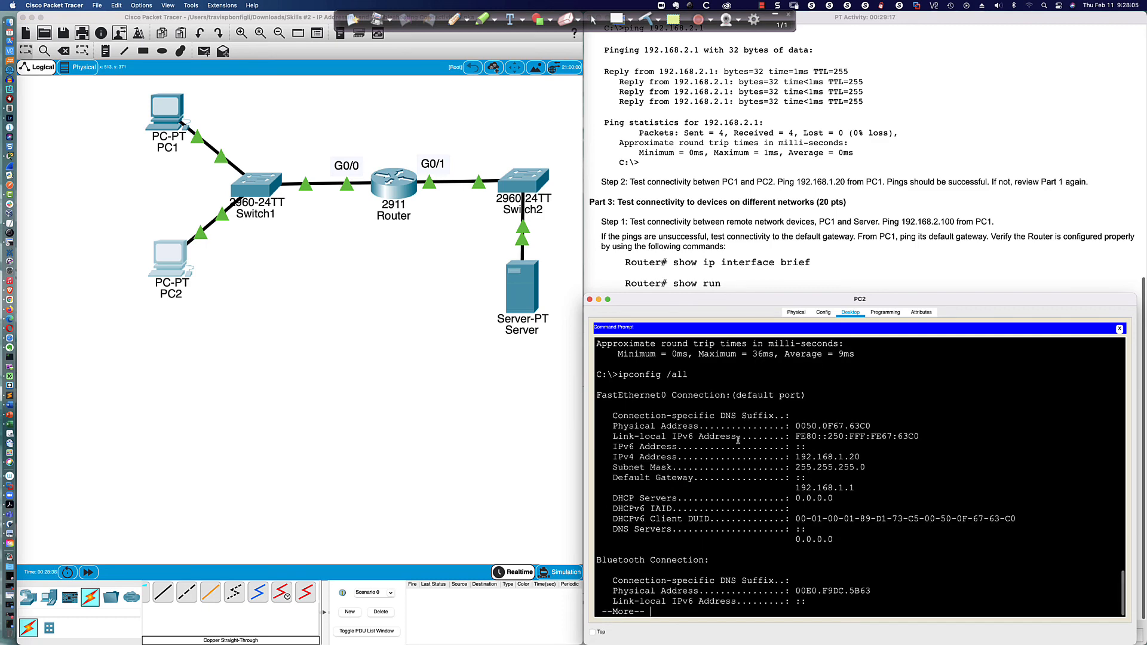
left_click_drag(795, 426, 872, 427)
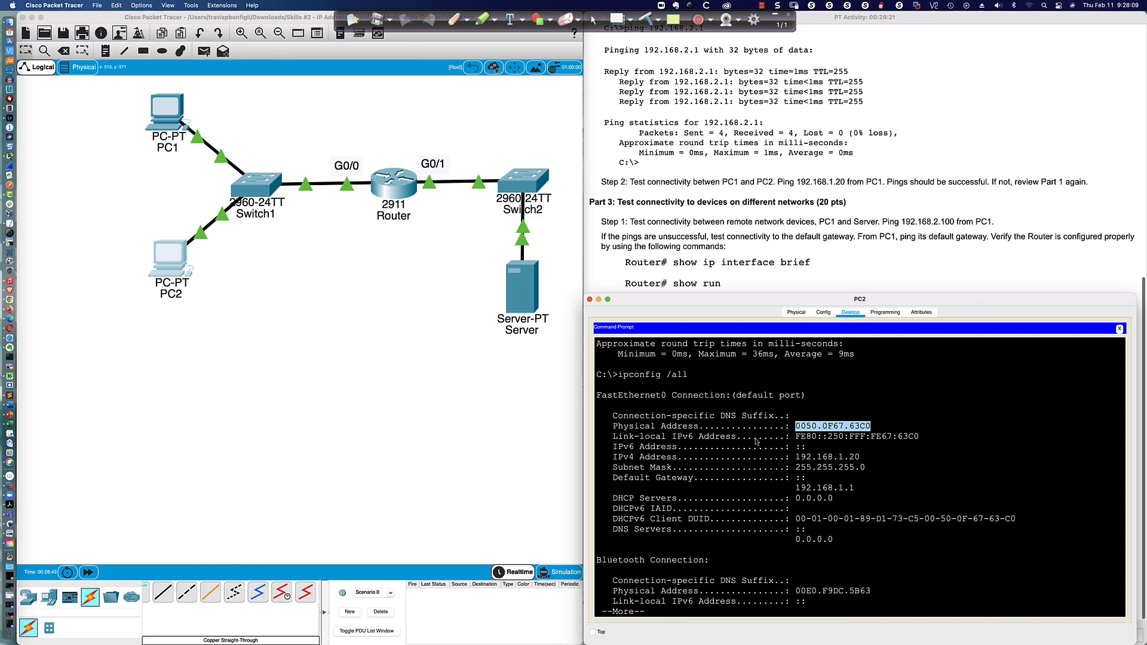
left_click(723, 292)
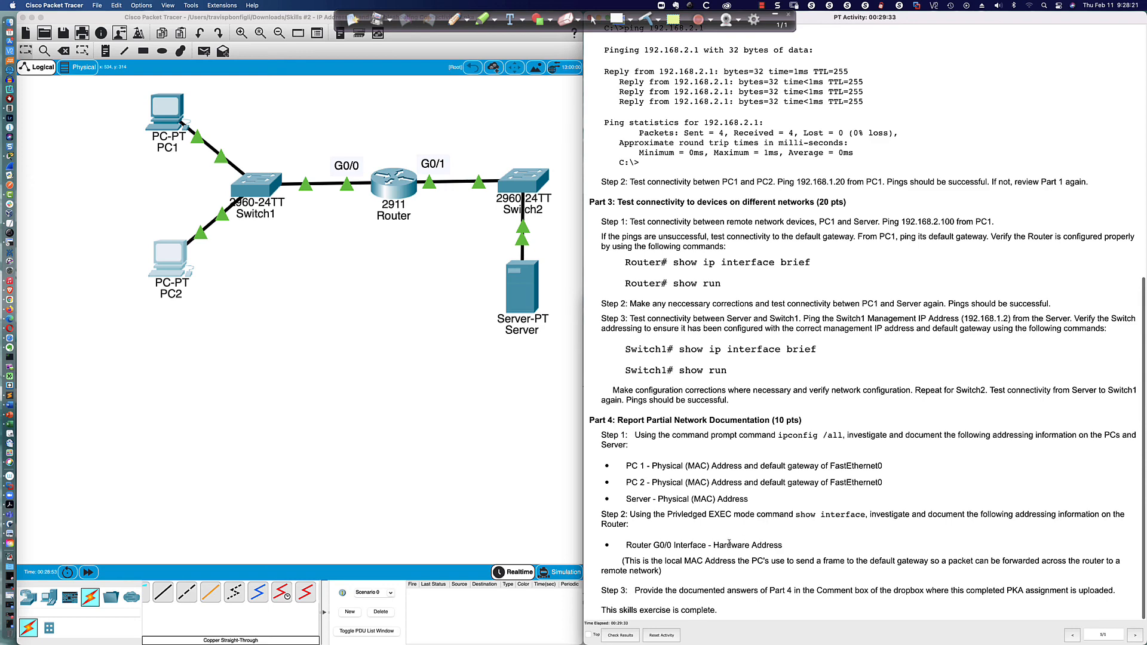
- Enter privileged EXEC mode on the Router's command line and list its interface details with sh int
left_click(393, 186)
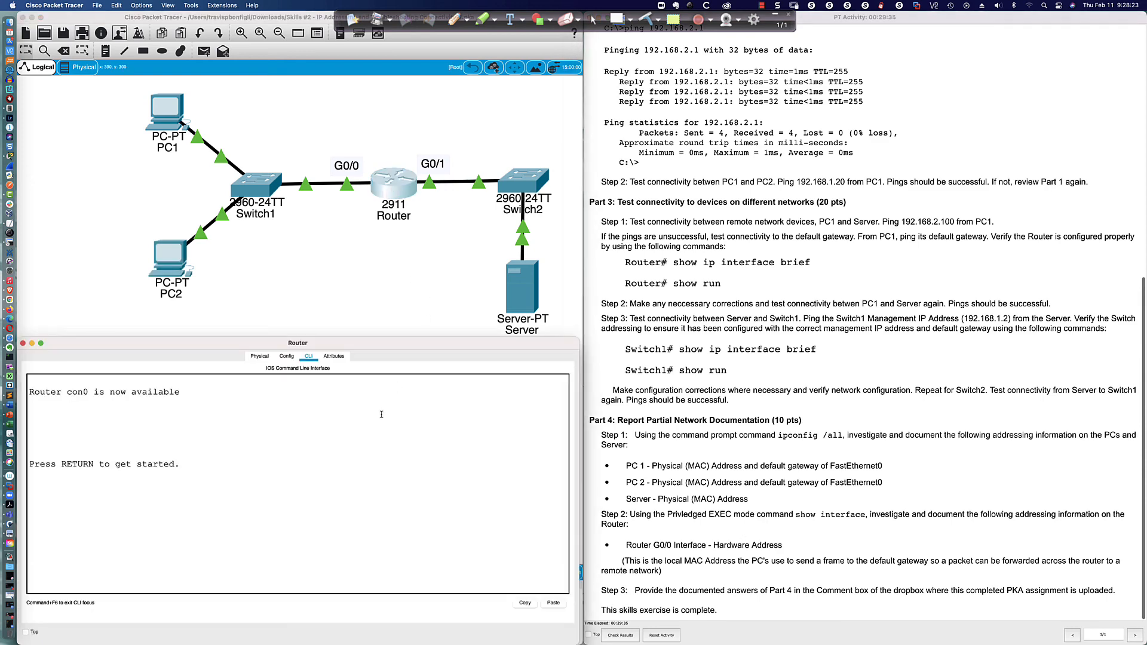
key("Return")
key("Return")
type("en")
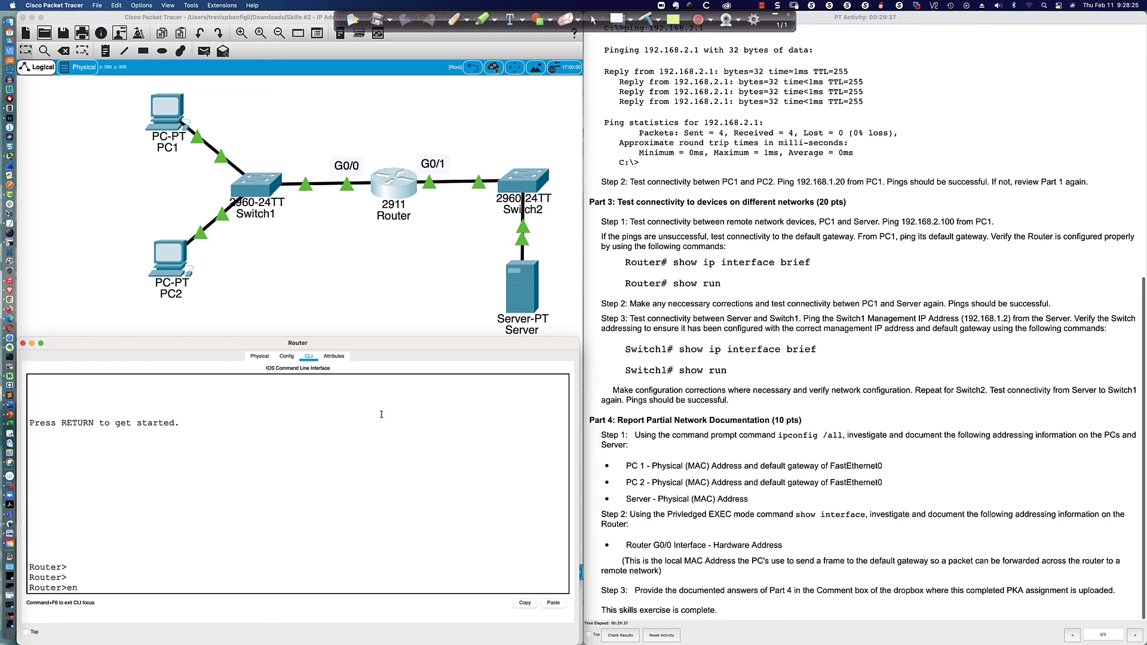
key("Return")
type("show int")
key("Return")
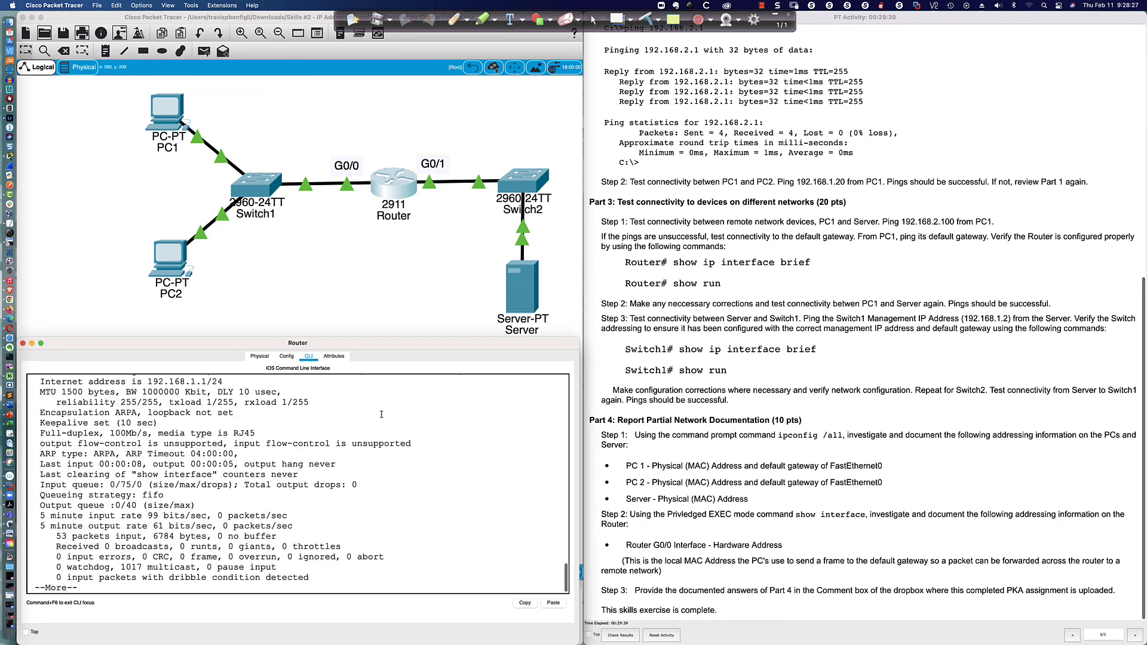
- Highlight the hardware addresses of GigabitEthernet0/0 and GigabitEthernet0/1 in the Router's interface output
scroll(366, 415, "up", 3)
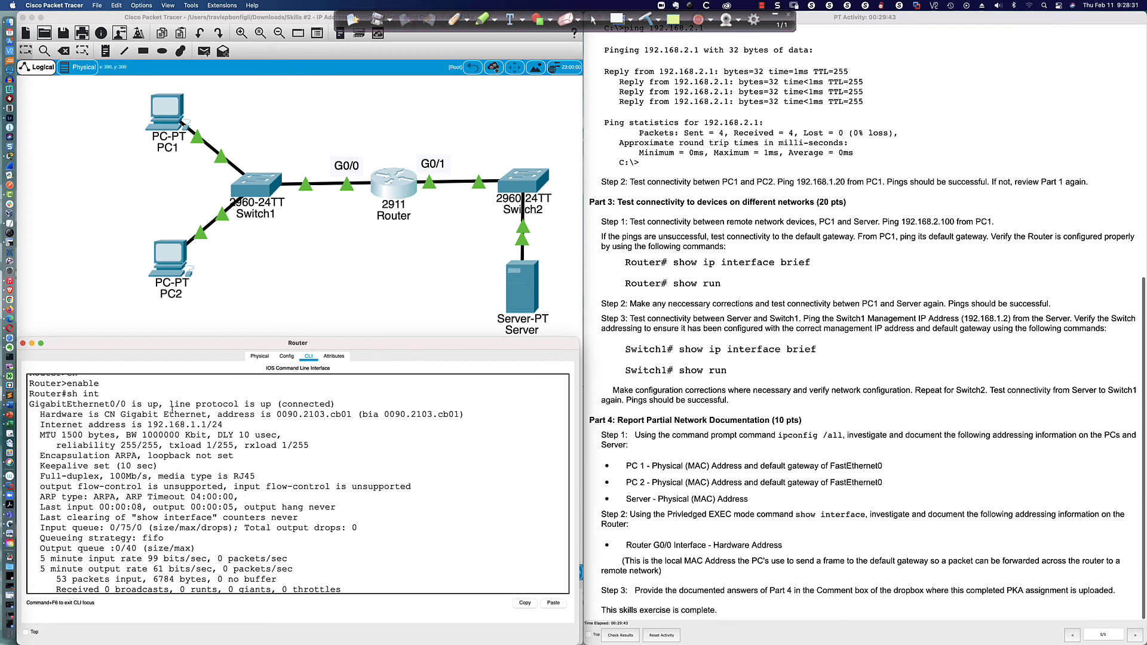
scroll(172, 409, "down", 3)
left_click_drag(276, 380, 469, 383)
scroll(374, 448, "down", 5)
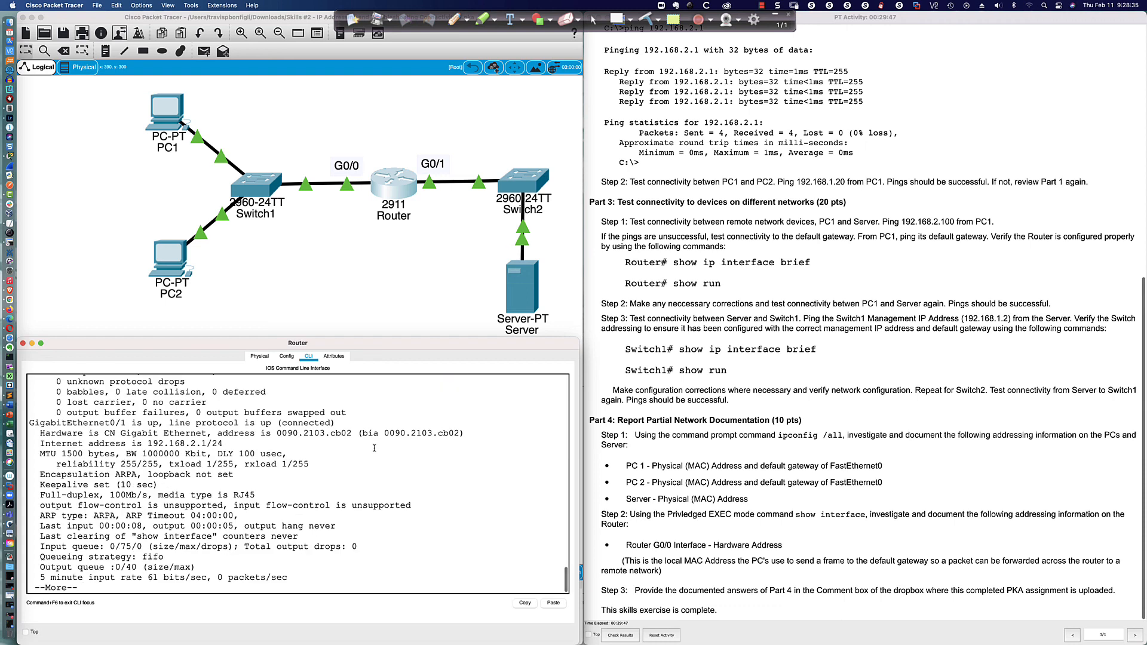
left_click_drag(267, 434, 471, 435)
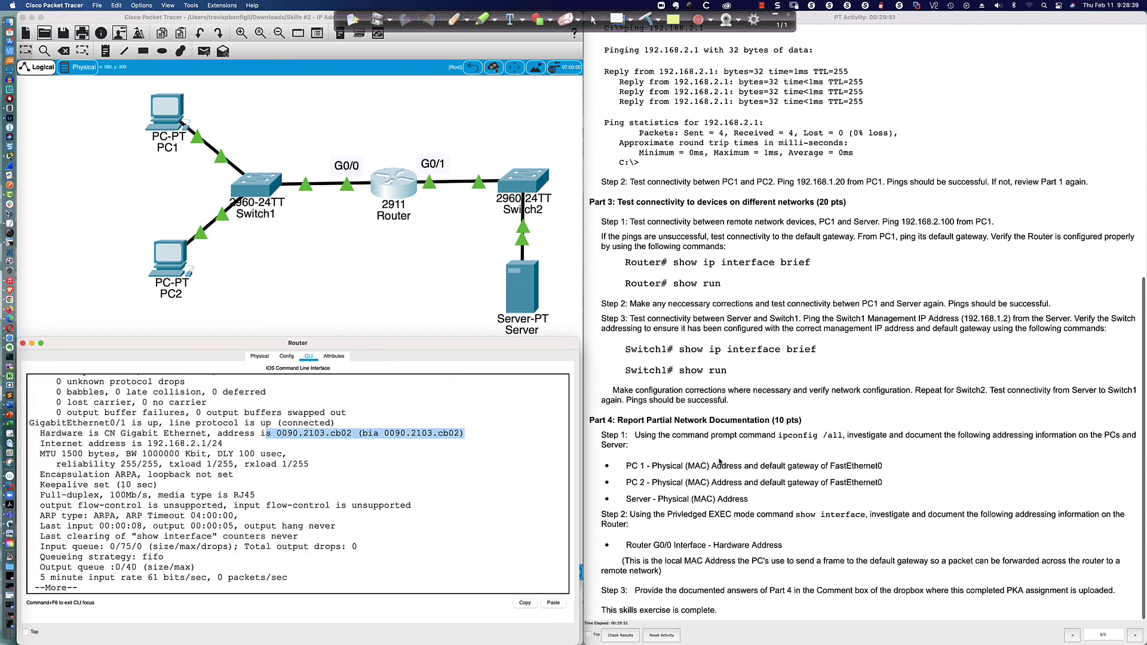
- Return to the activity instructions and look back over Parts 1 to 3
left_click(720, 461)
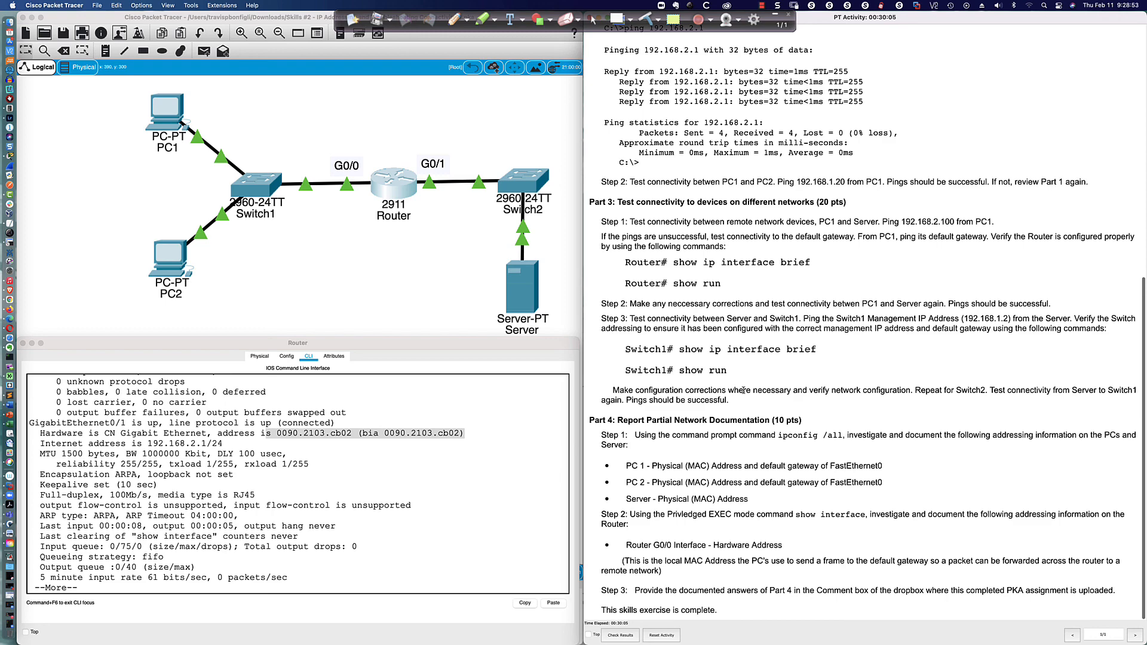
scroll(747, 324, "up", 10)
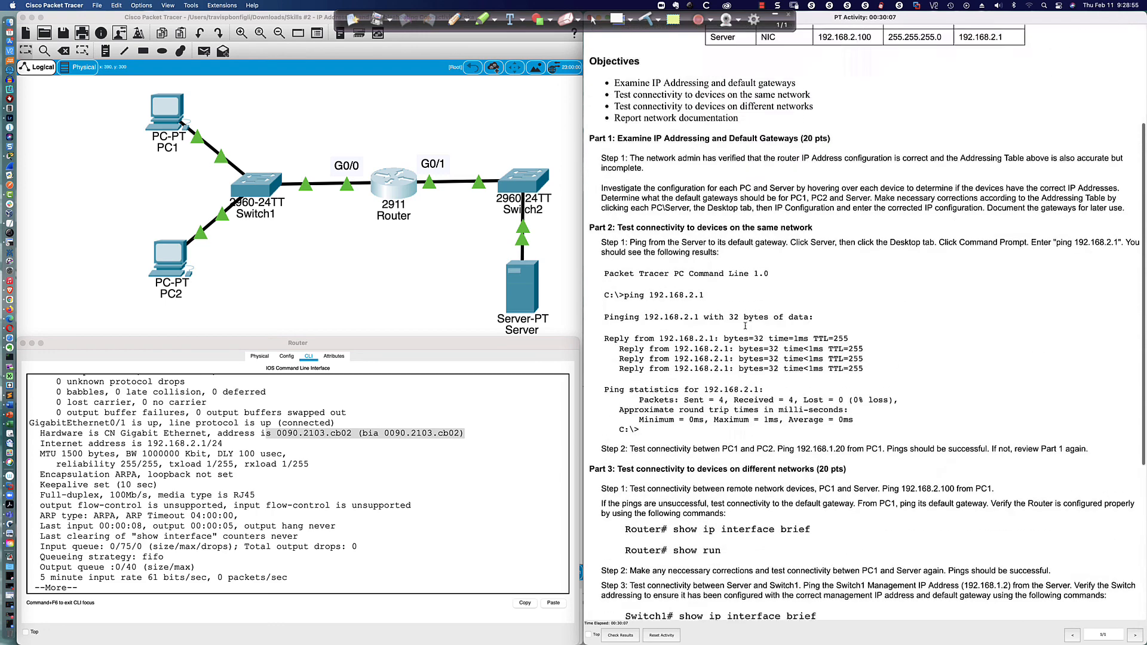
scroll(746, 328, "down", 1)
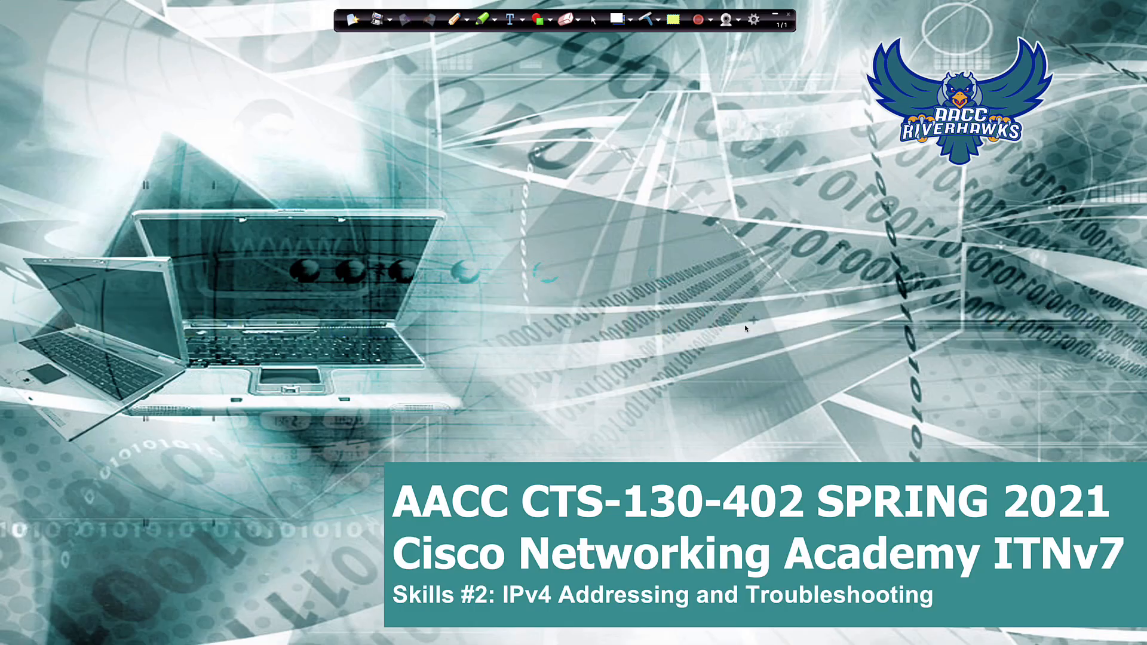
left_click(777, 13)
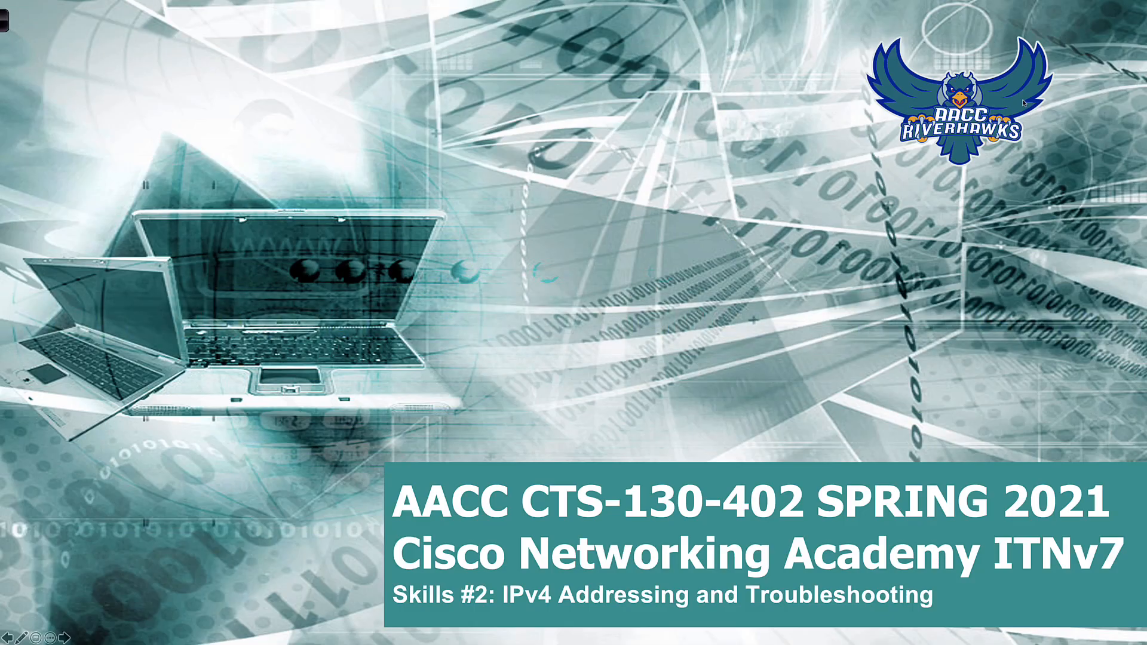